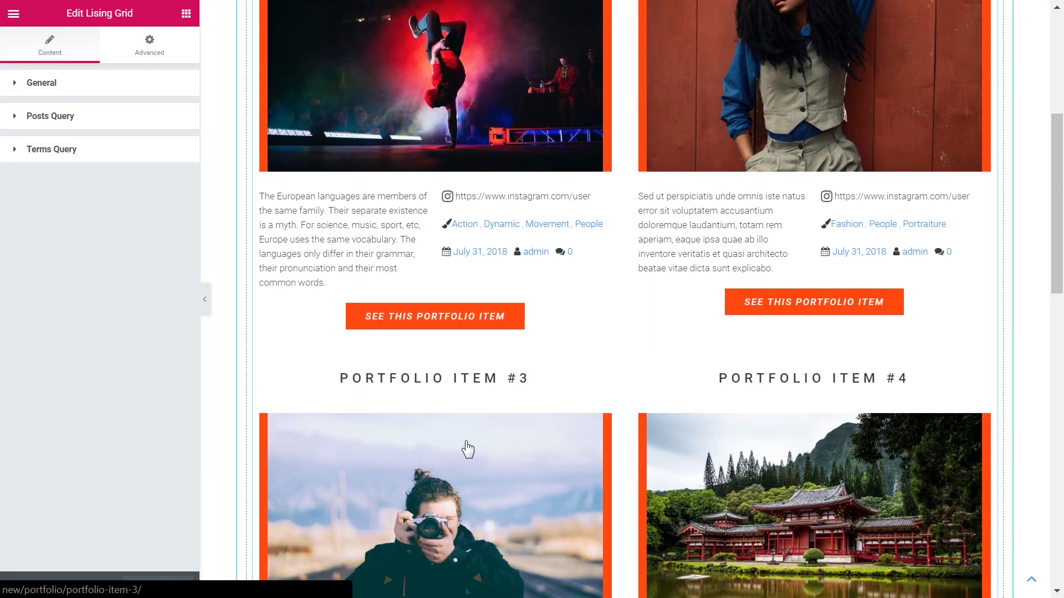
Step: Scroll the listing grid preview, then go back to the list of six Portfolio posts
scroll(465, 446, up, 10)
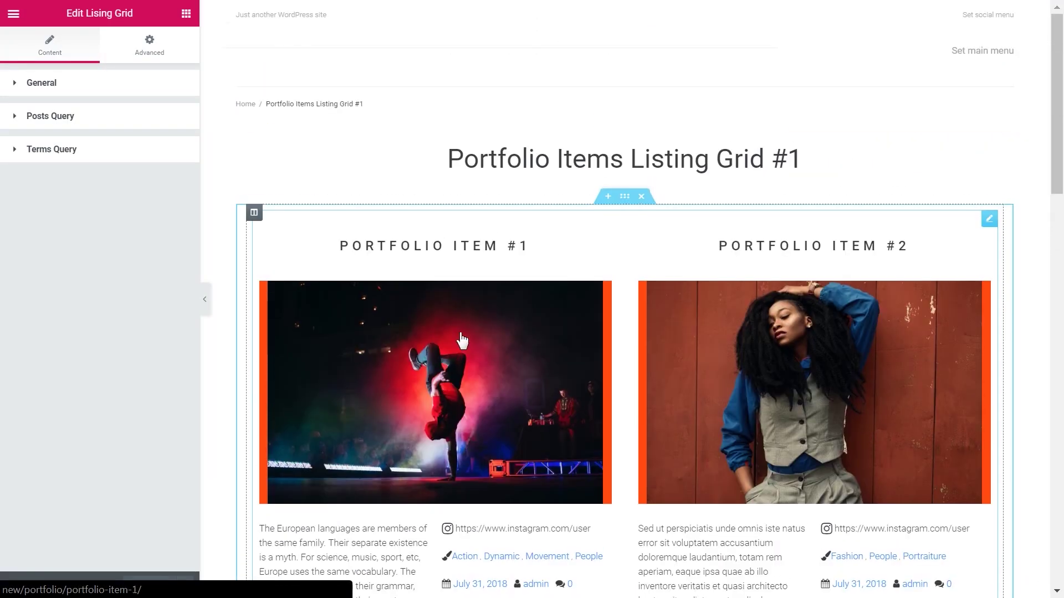
scroll(467, 315, down, 2)
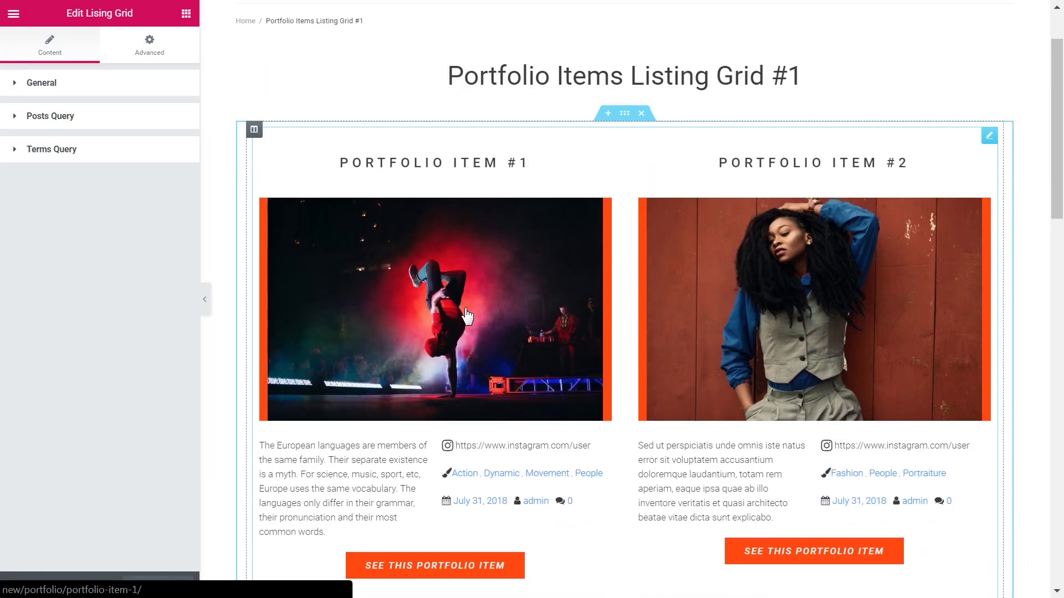
scroll(467, 316, down, 2)
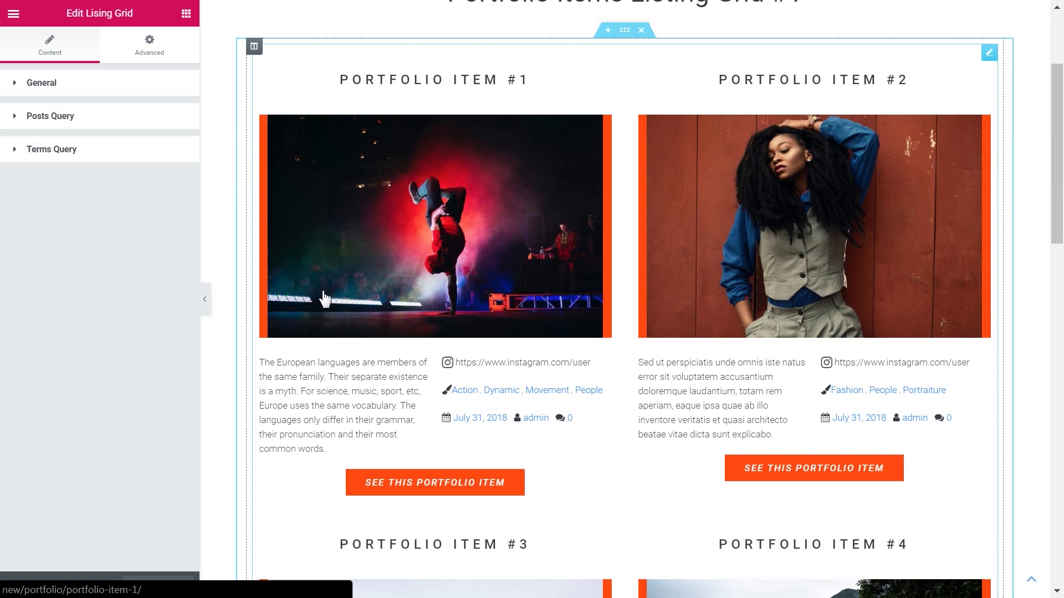
scroll(324, 299, up, 2)
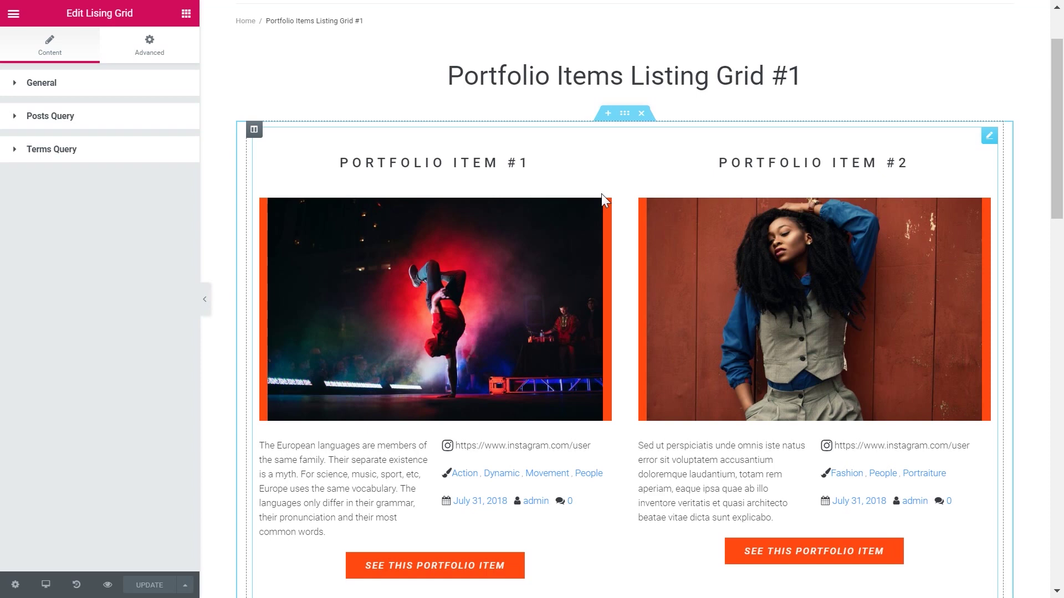
key(ctrl+Tab)
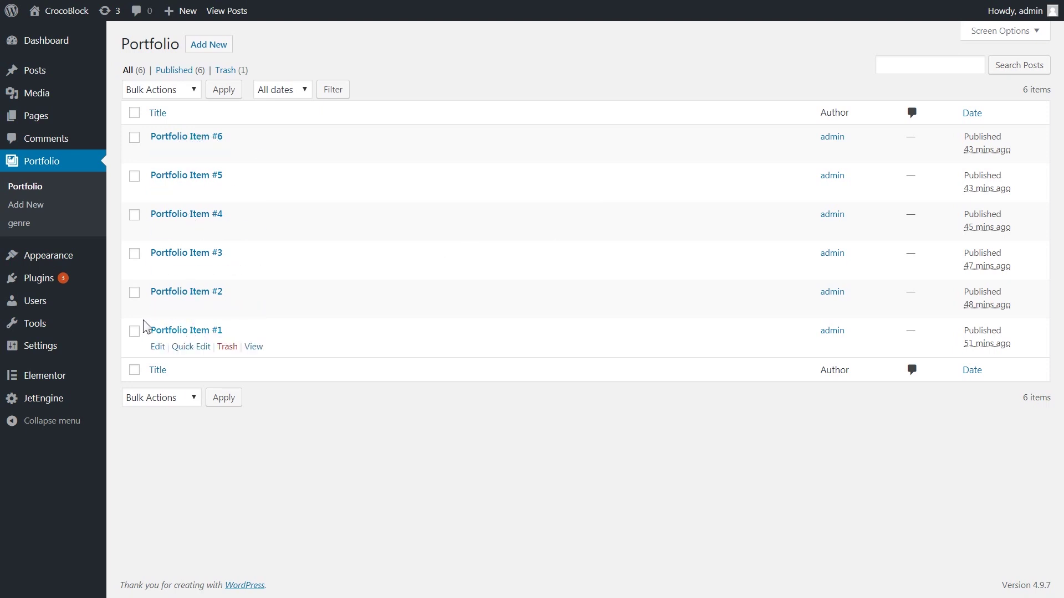
Step: Open JetEngine's Listings page to see the existing 'Portfolio test' listing
mouse_move(42, 404)
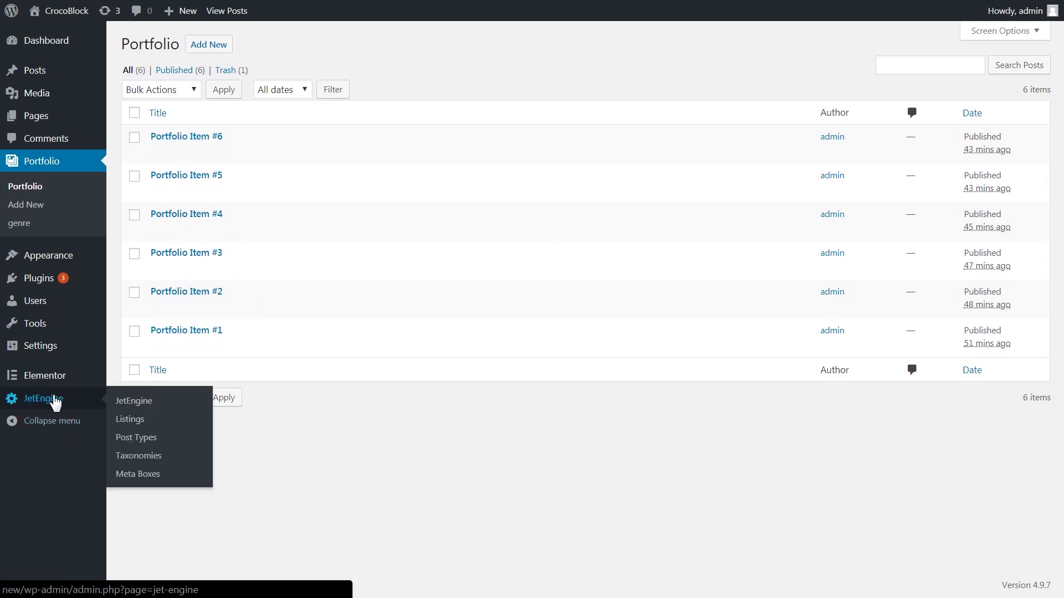
click(128, 419)
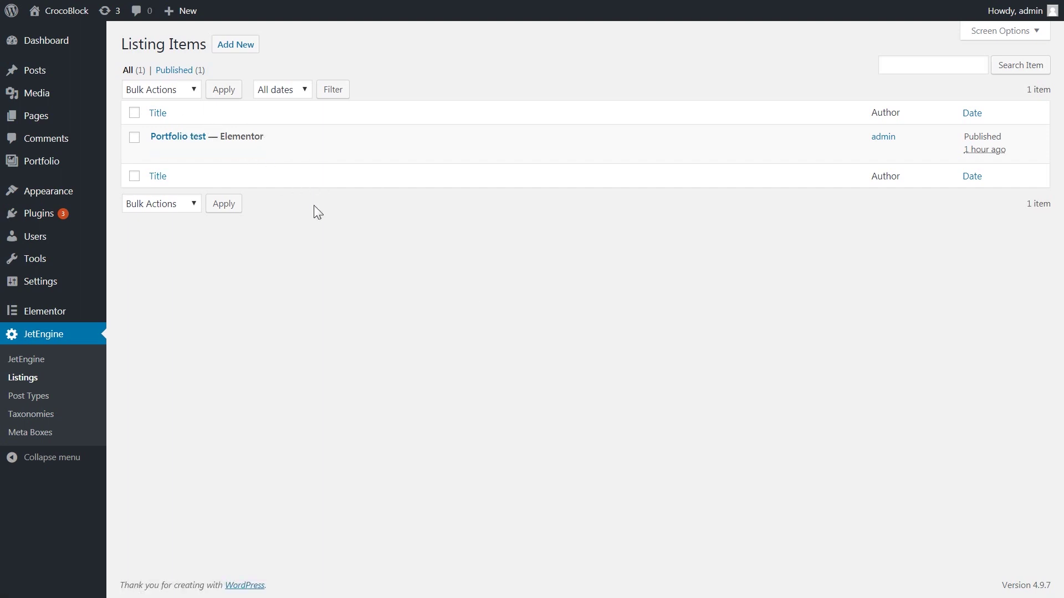
Step: Start a new listing item with source Posts and post type Portfolio
click(234, 45)
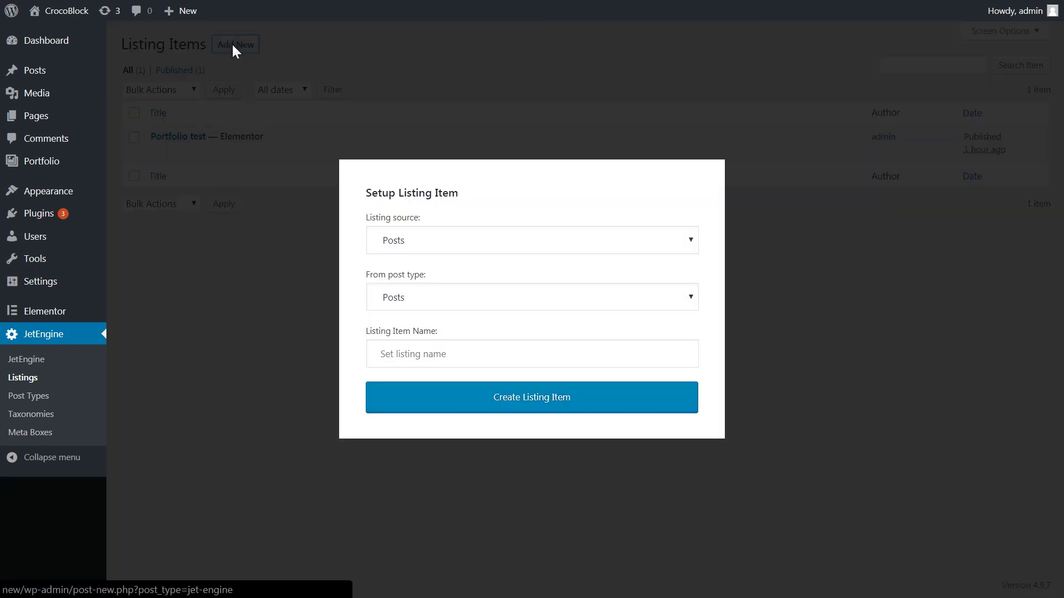
click(407, 247)
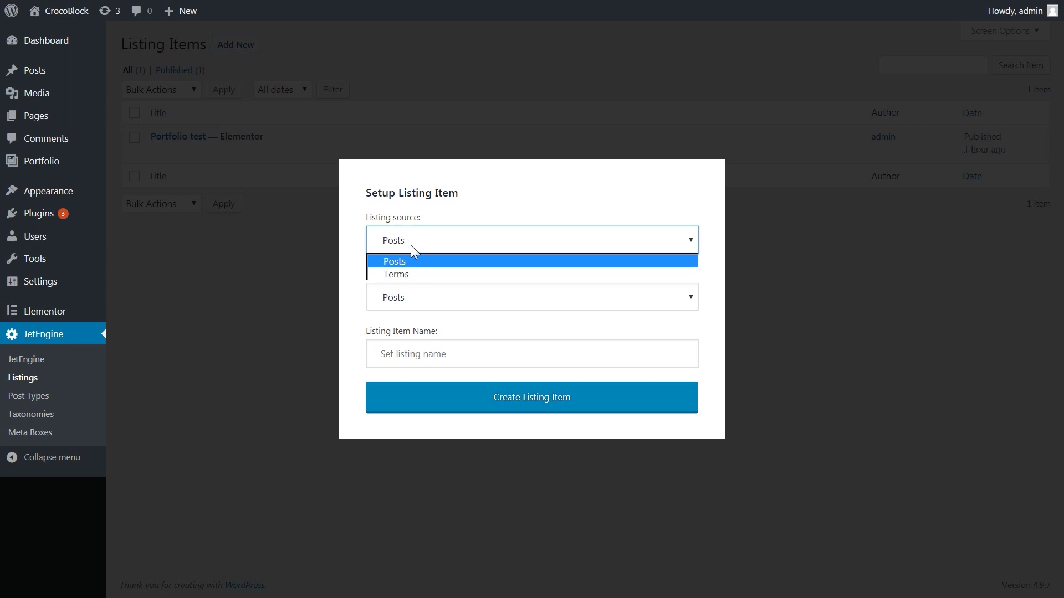
click(408, 276)
click(416, 299)
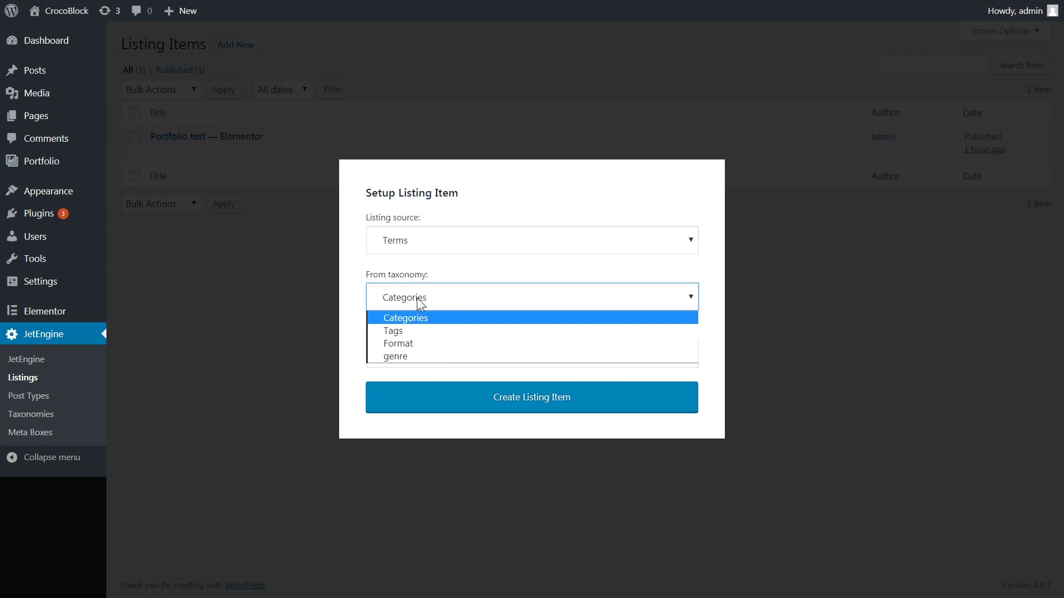
click(417, 298)
click(417, 251)
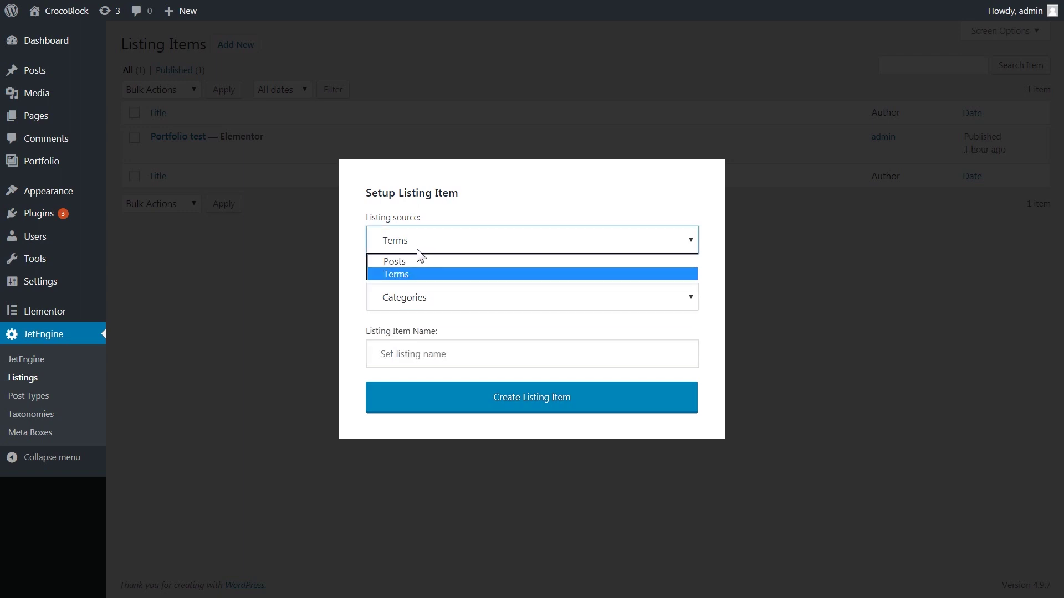
click(391, 259)
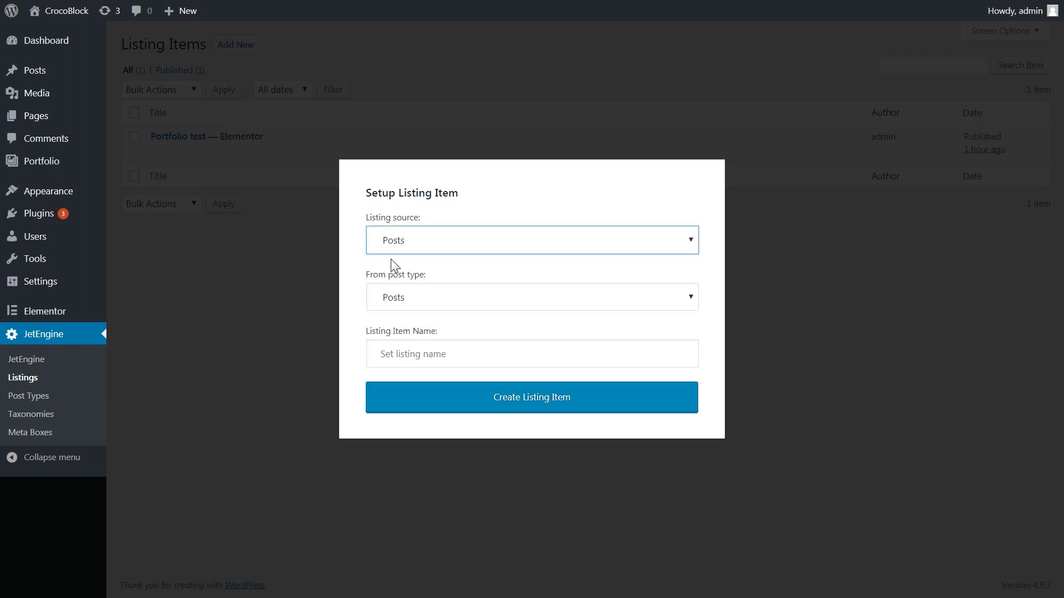
click(412, 298)
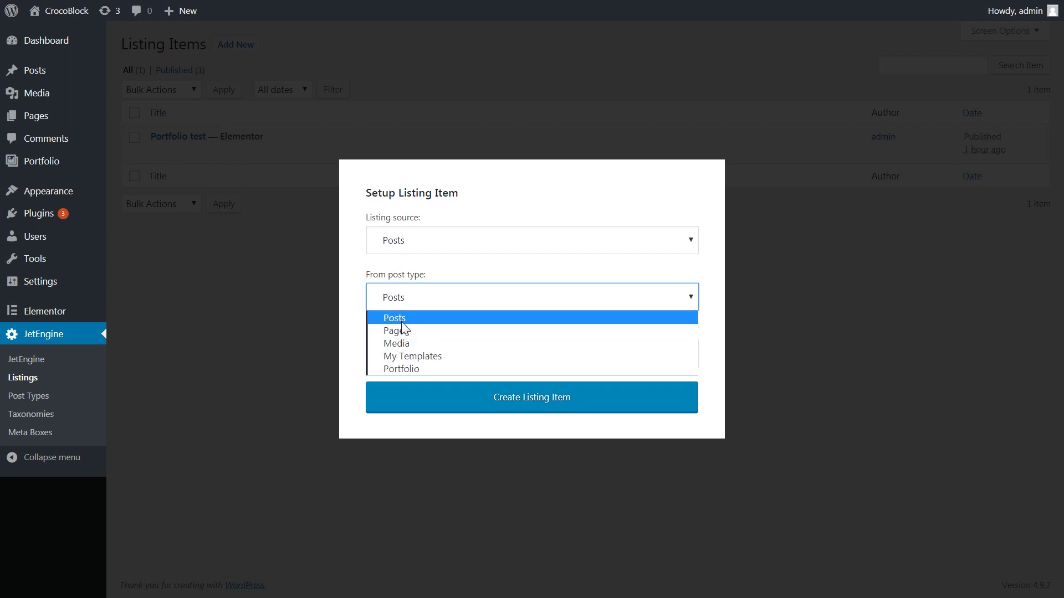
click(408, 370)
Step: Name it 'Portfolio Items Listing' and create the listing item
click(406, 355)
text(Portfolio Items Listing)
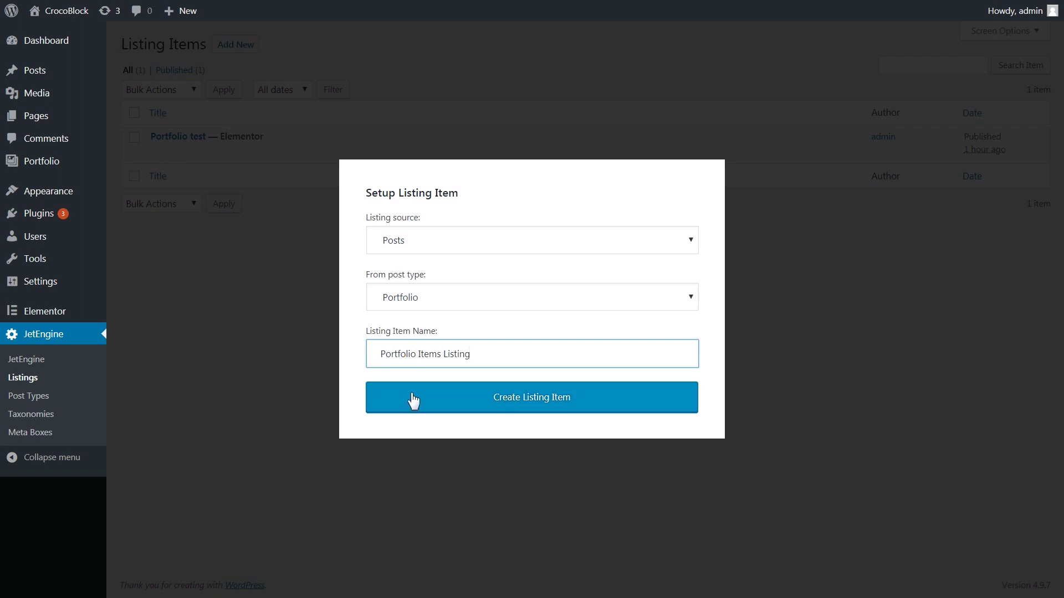
click(499, 407)
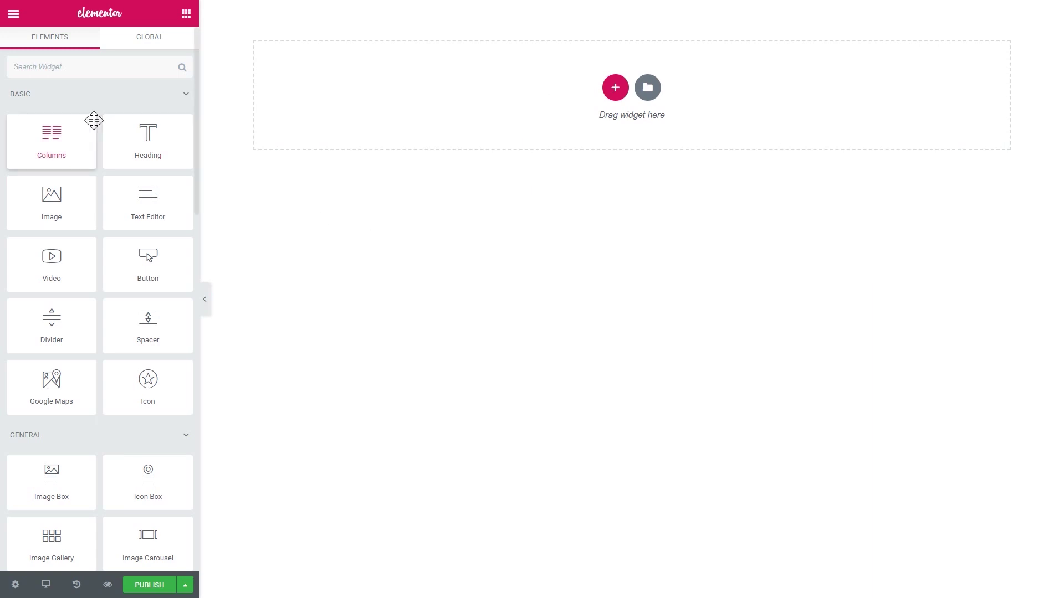
Step: Drop a Dynamic Field widget onto the empty canvas, previewing the title 'Portfolio Item #6'
drag(195, 89, 188, 380)
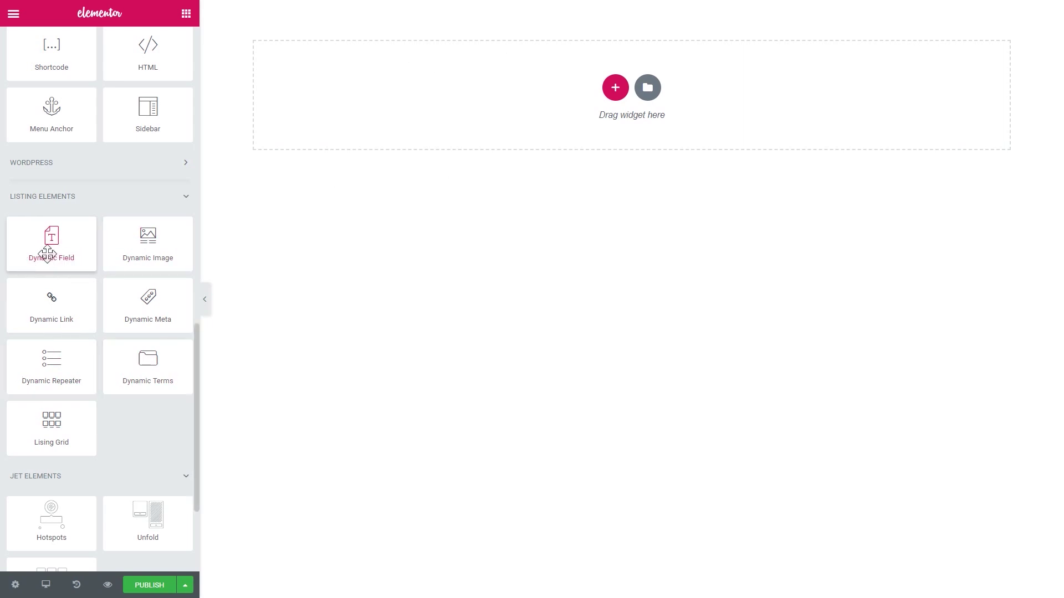
drag(47, 254, 527, 92)
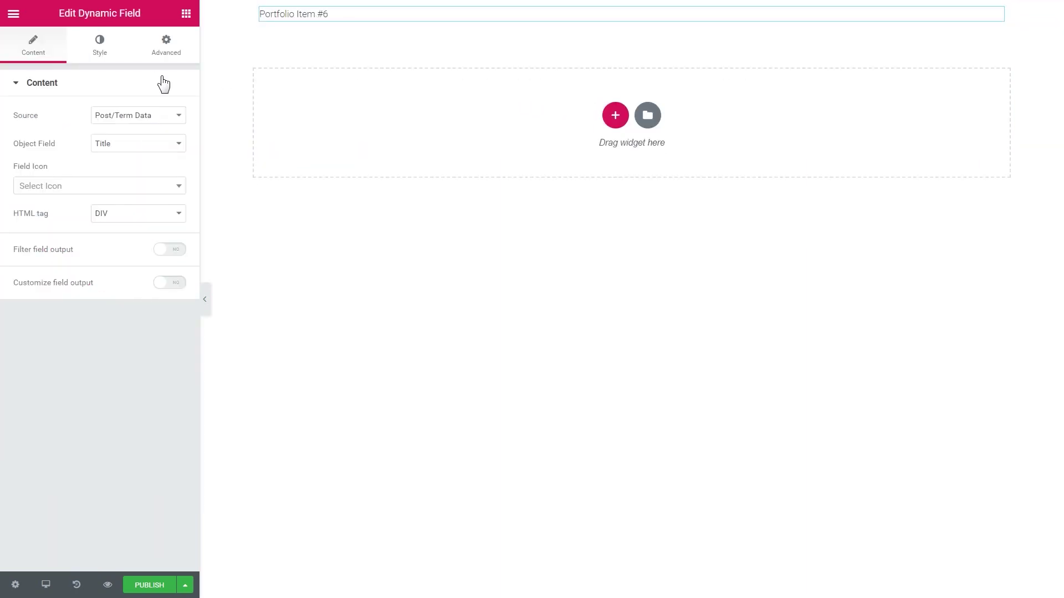
Step: Keep the field on Post/Term Data Title, no icon, filtering and customizing off, then view Style
click(146, 117)
click(53, 136)
click(129, 145)
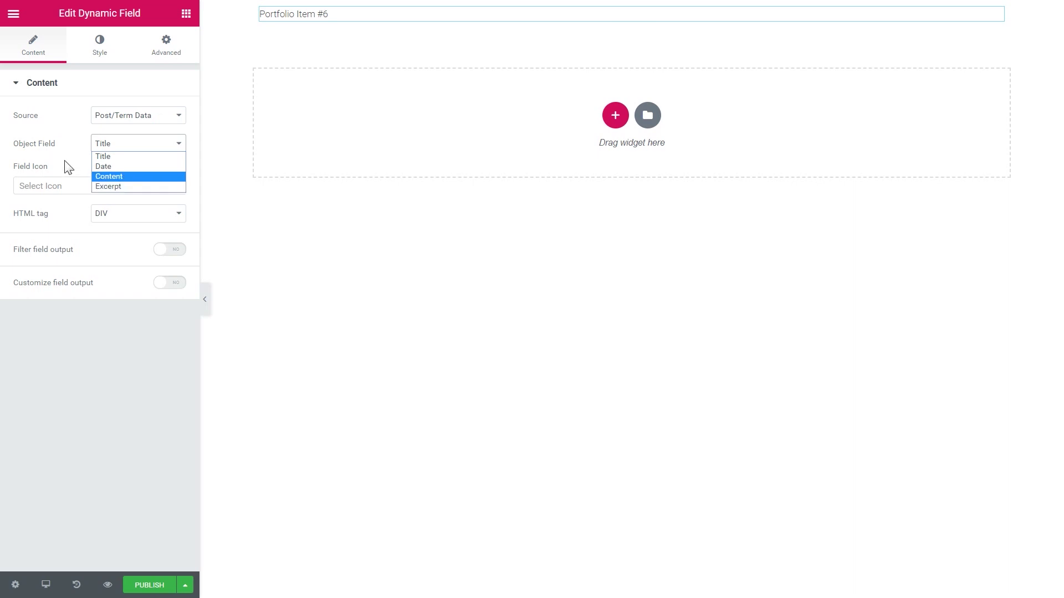
click(106, 158)
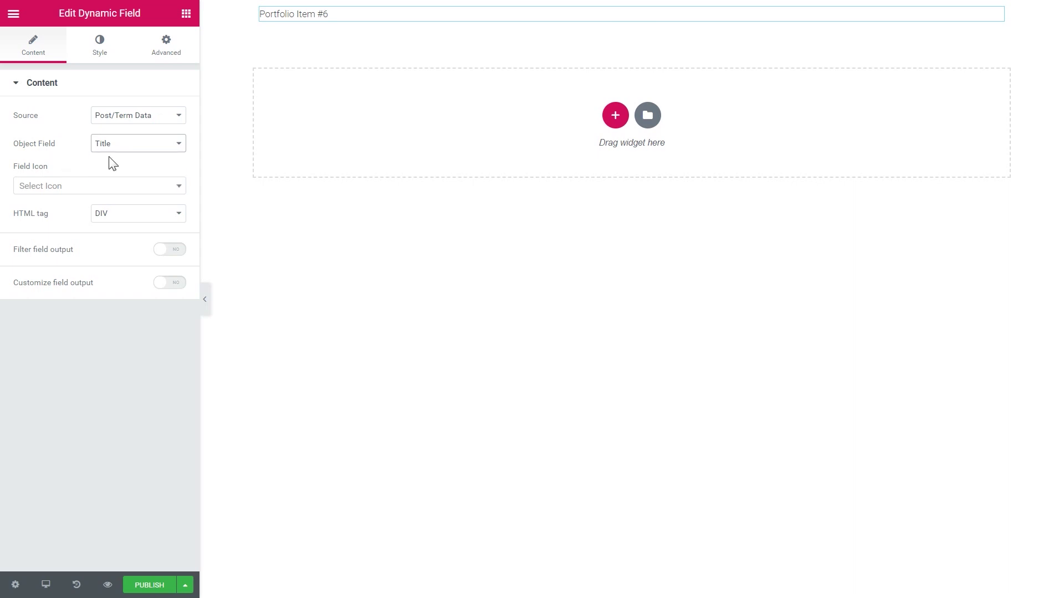
click(66, 189)
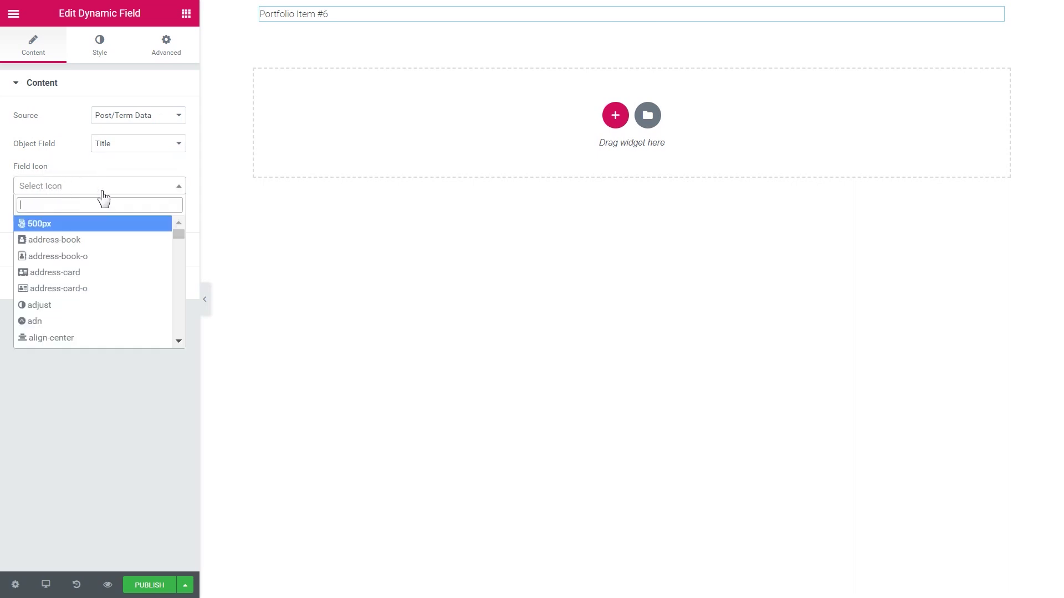
click(63, 179)
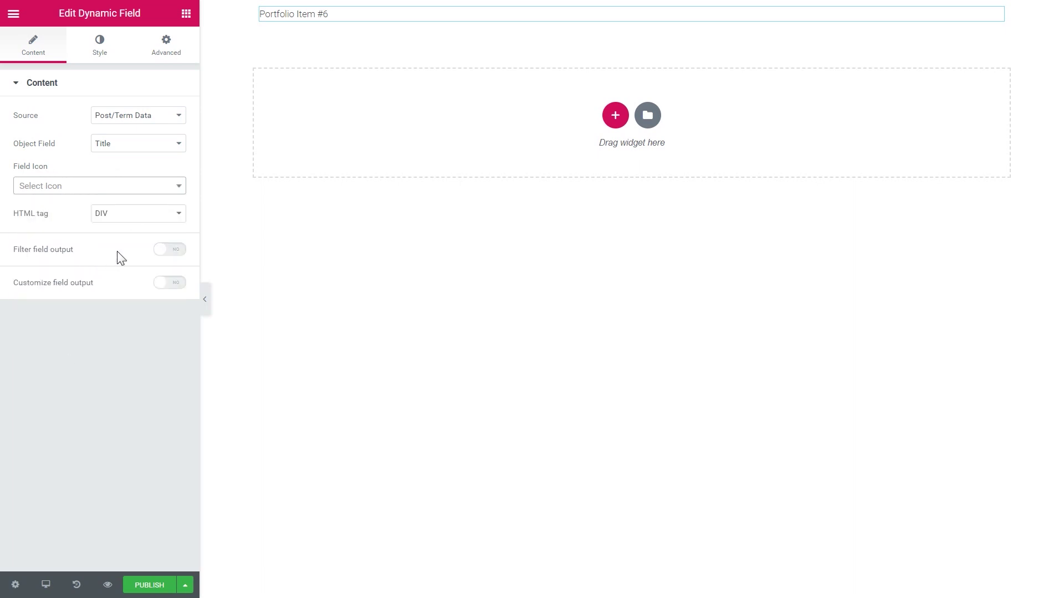
click(161, 251)
click(177, 251)
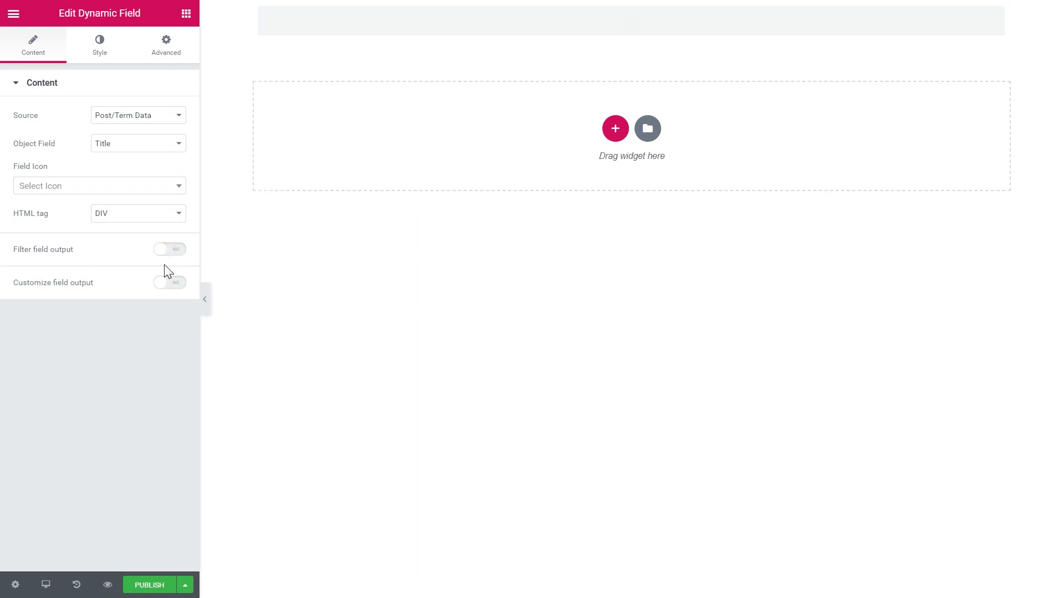
click(169, 282)
click(175, 283)
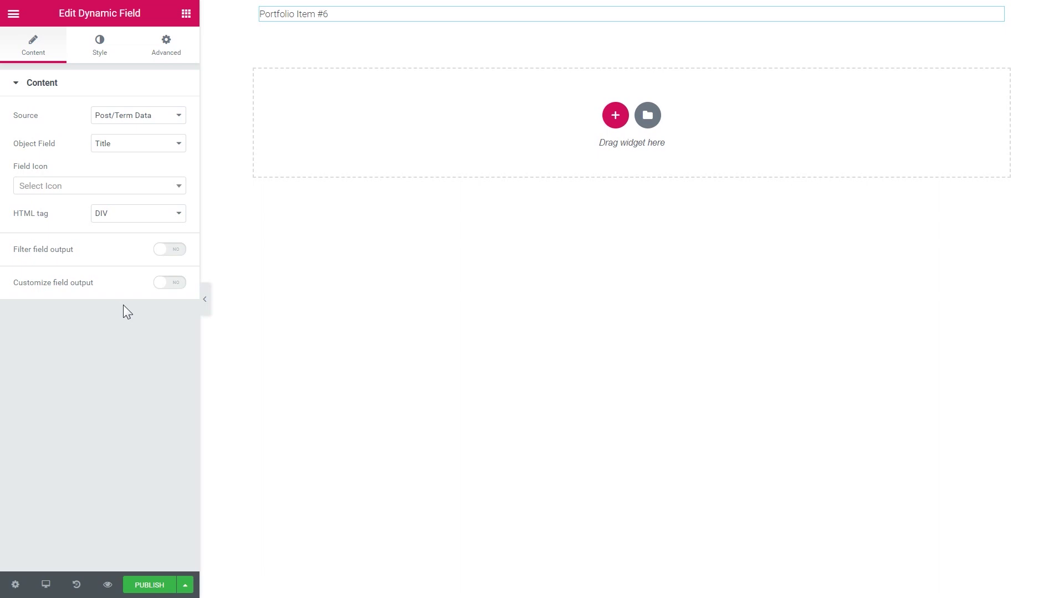
click(100, 48)
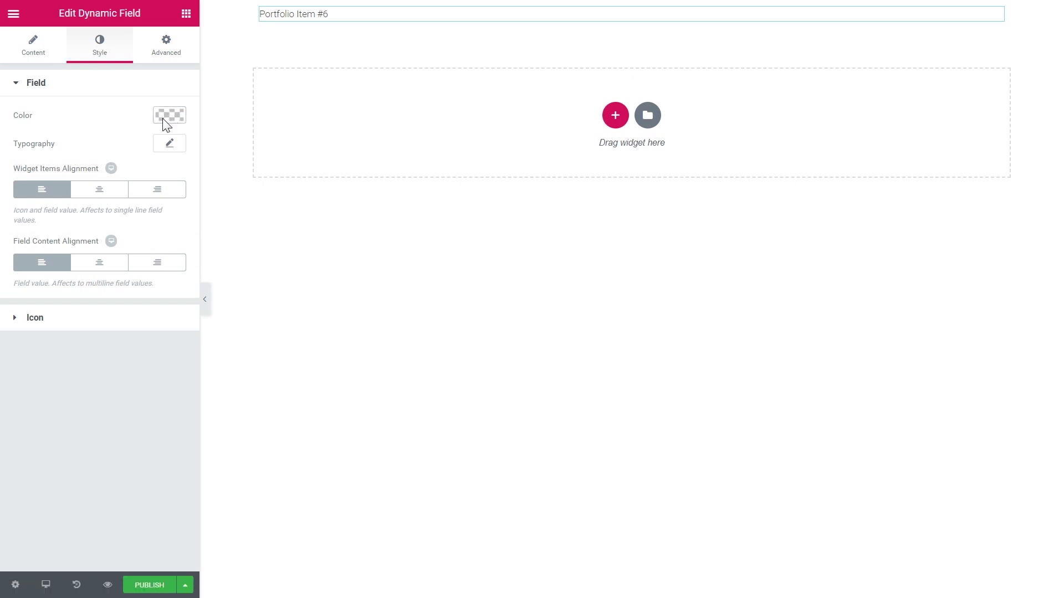
Step: Set title typography: size 38, weight 400, uppercase, oblique, adjusted line height, wide letter spacing
click(169, 144)
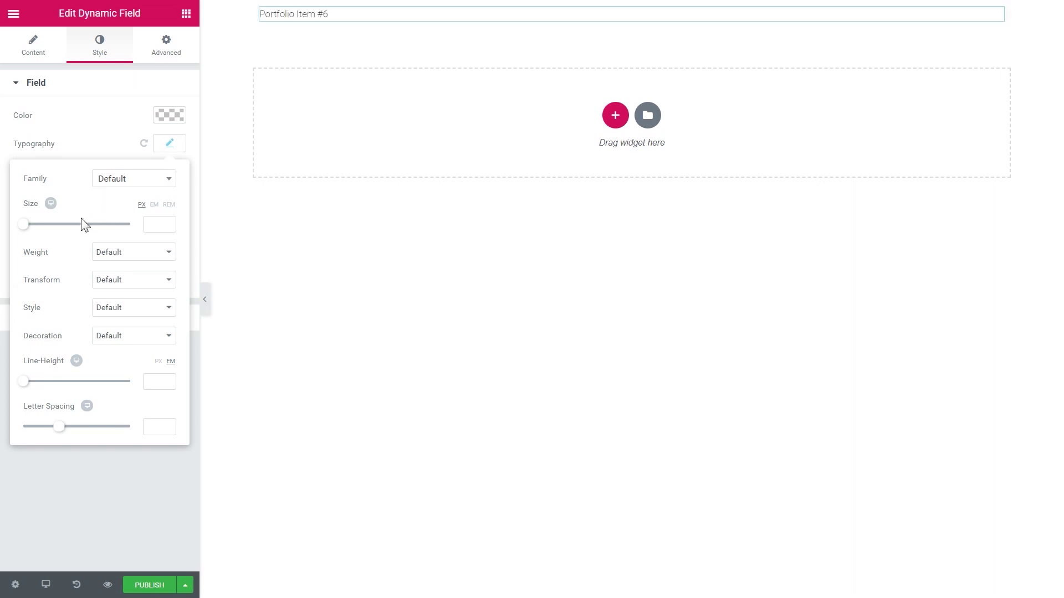
drag(28, 226, 50, 234)
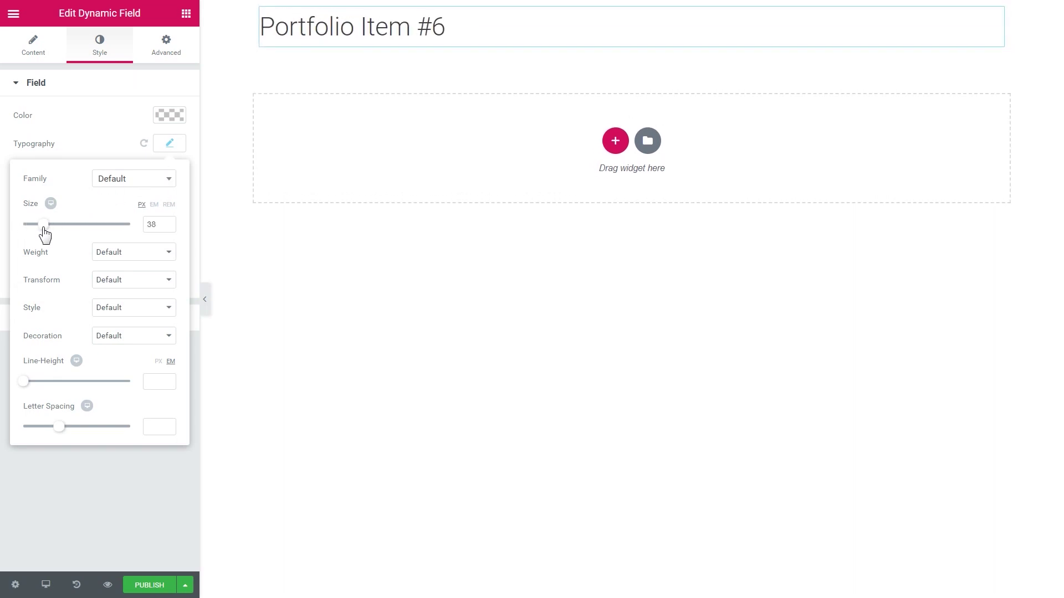
click(133, 252)
click(111, 295)
click(133, 279)
click(126, 302)
click(129, 314)
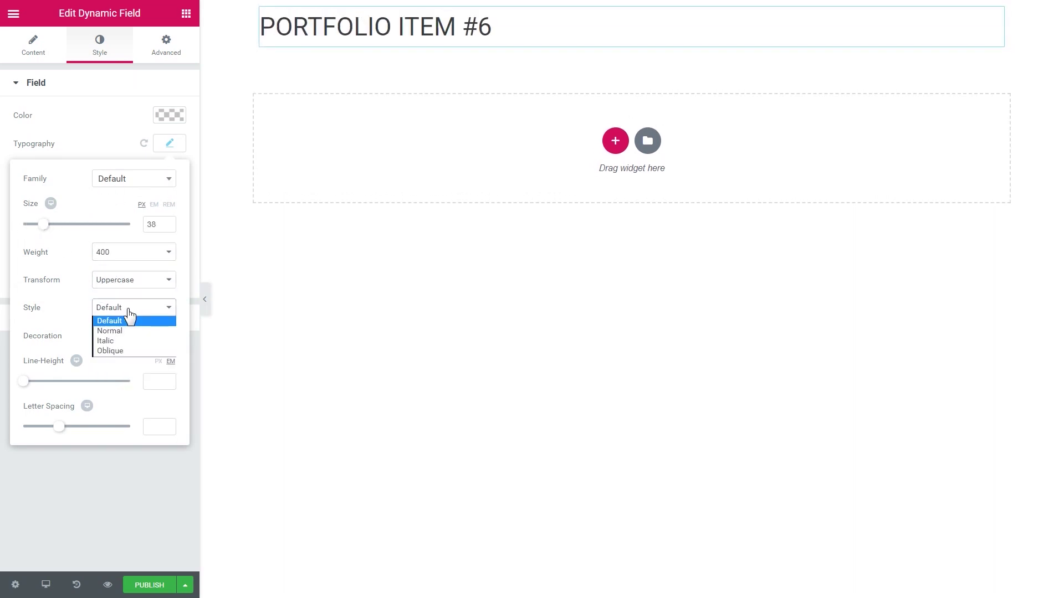
click(121, 350)
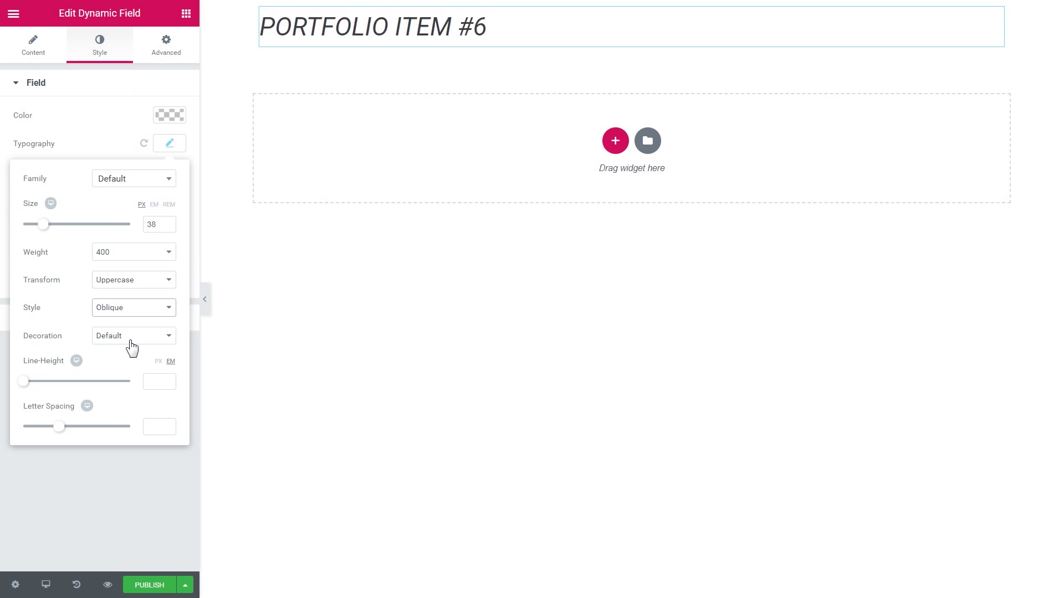
drag(23, 381, 51, 383)
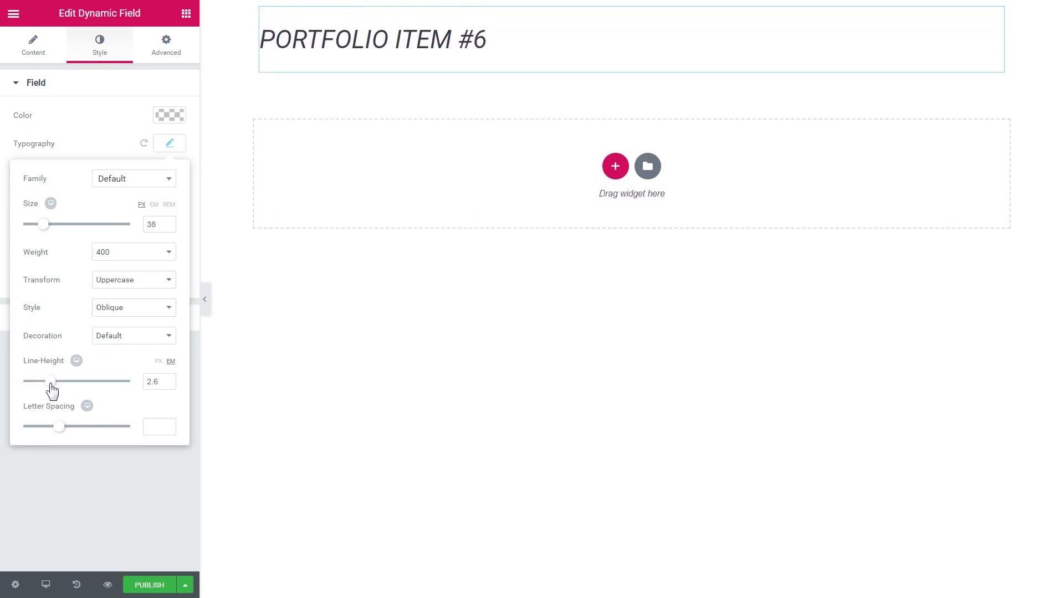
drag(62, 427, 122, 426)
click(124, 457)
Step: Center the title in the template, then return to the widget list
click(99, 262)
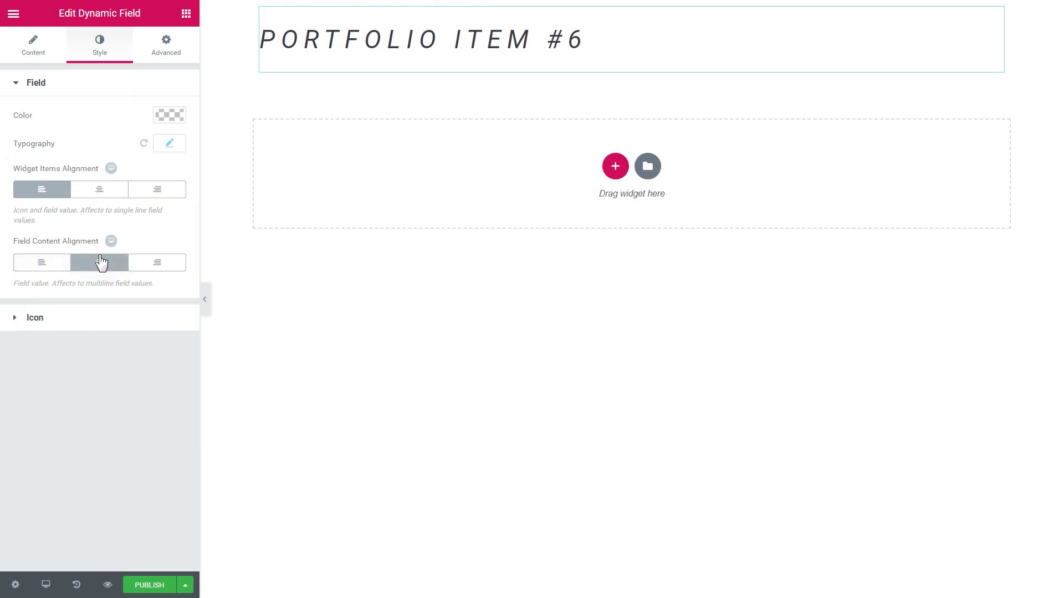
click(101, 190)
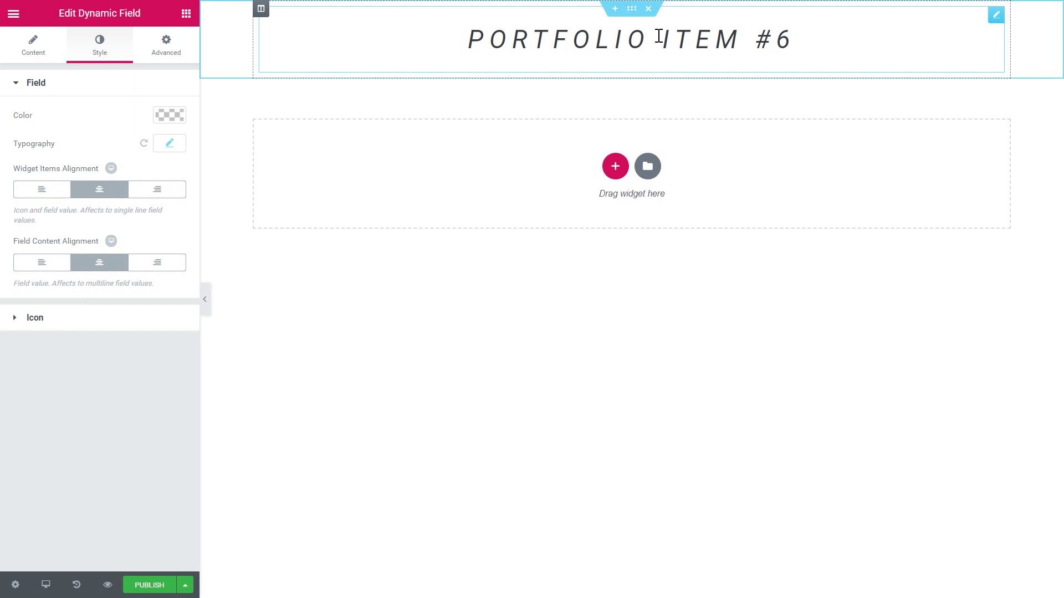
click(166, 50)
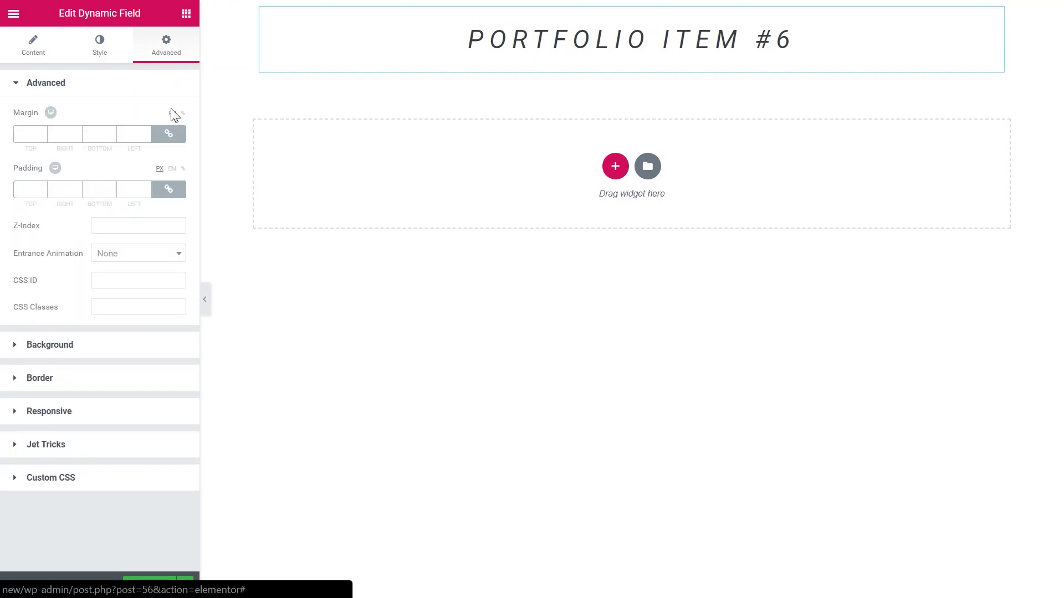
click(19, 86)
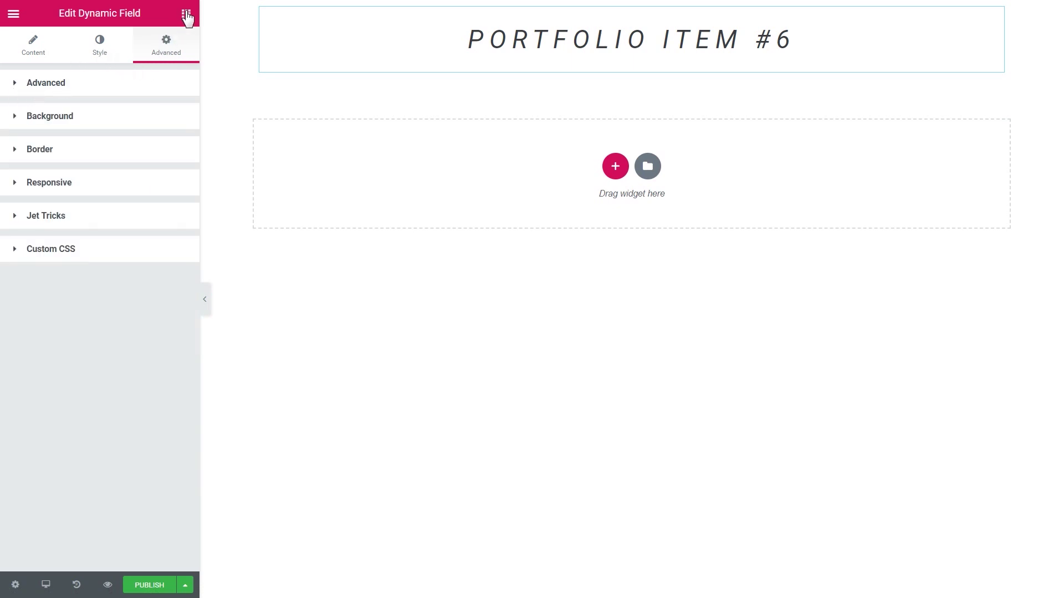
click(186, 15)
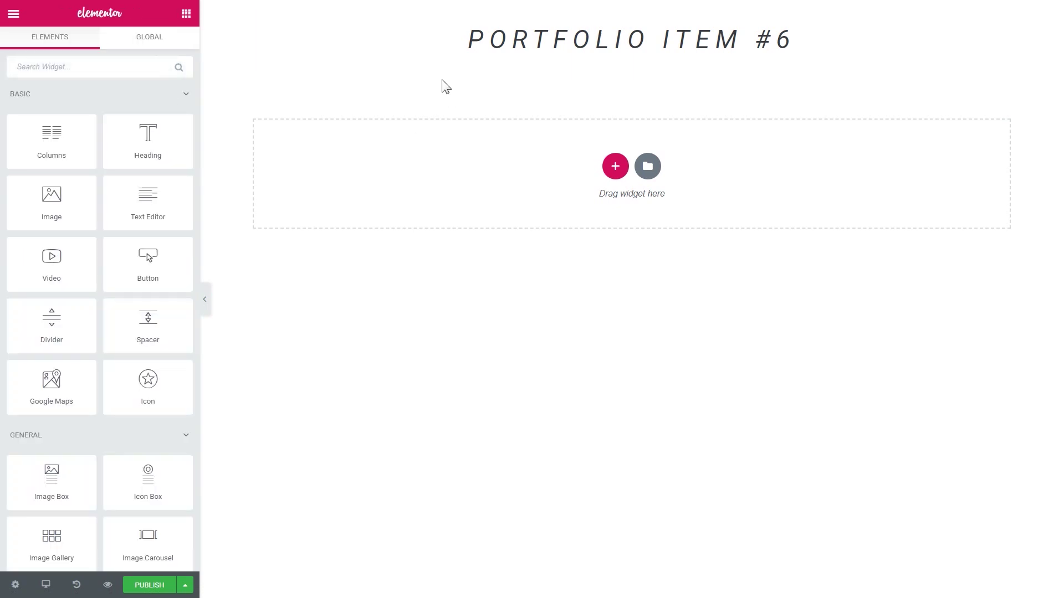
Step: Place a Dynamic Image below the title with Image as its source
scroll(100, 220, down, 15)
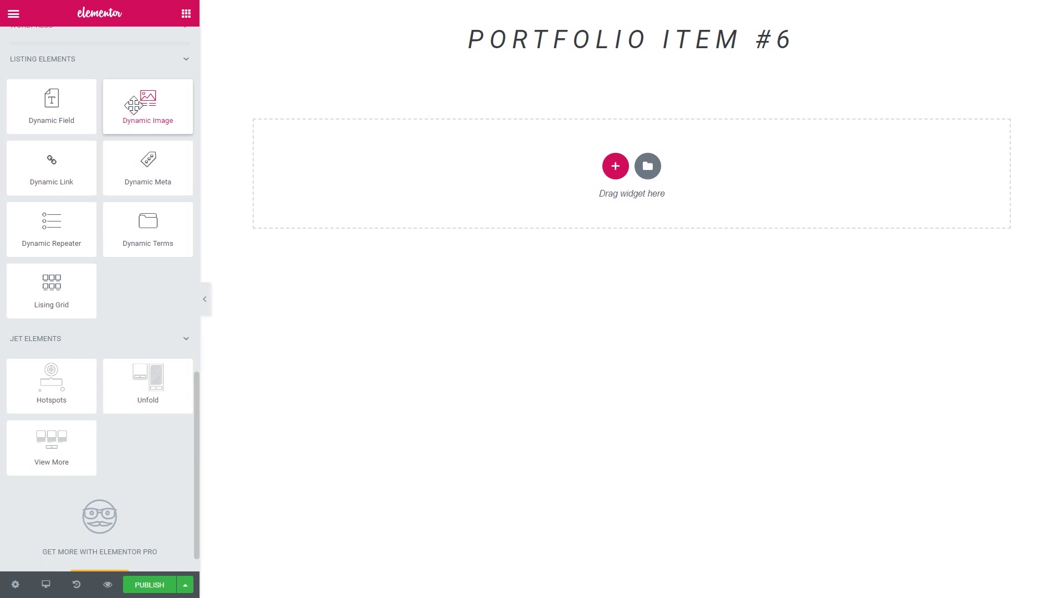
drag(149, 110, 560, 152)
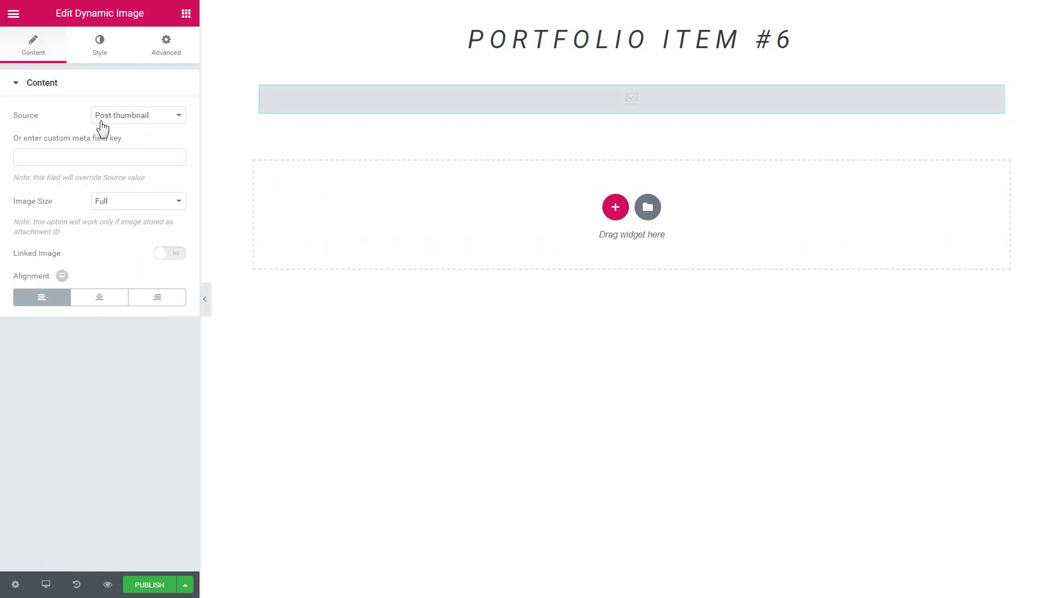
click(129, 117)
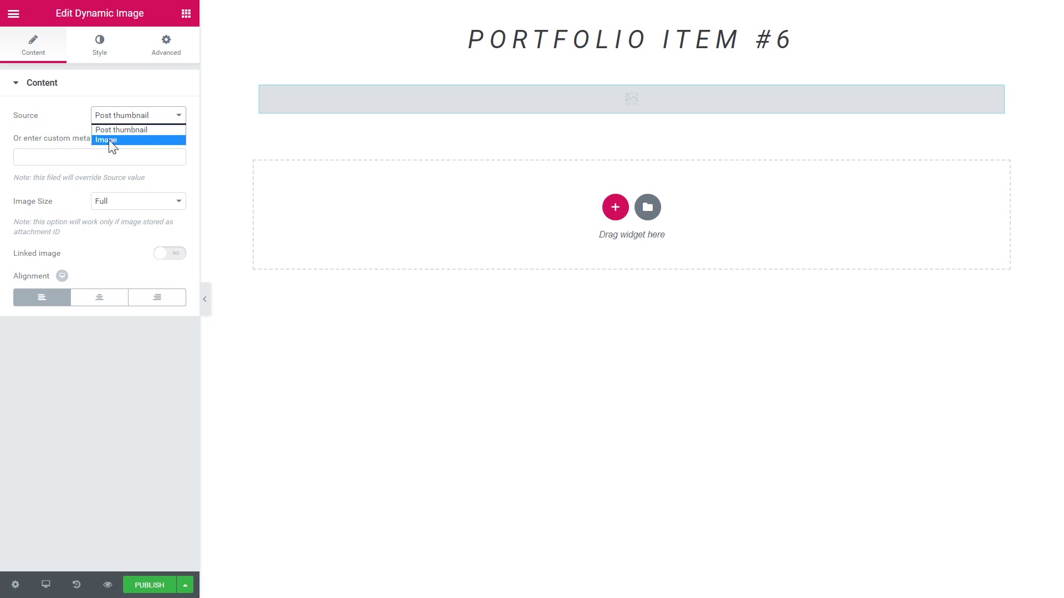
click(112, 141)
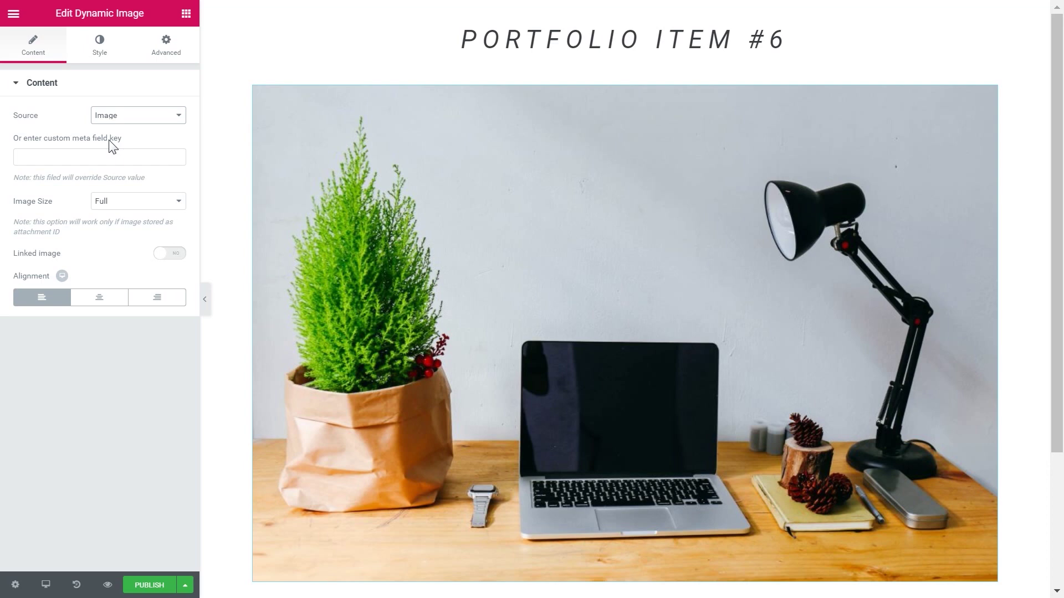
click(133, 120)
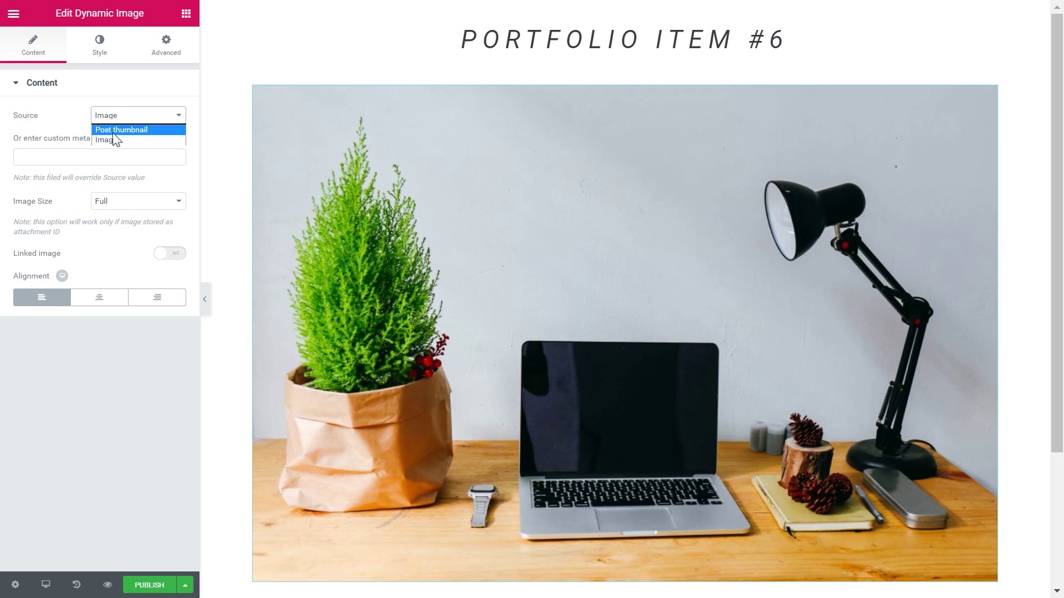
click(43, 153)
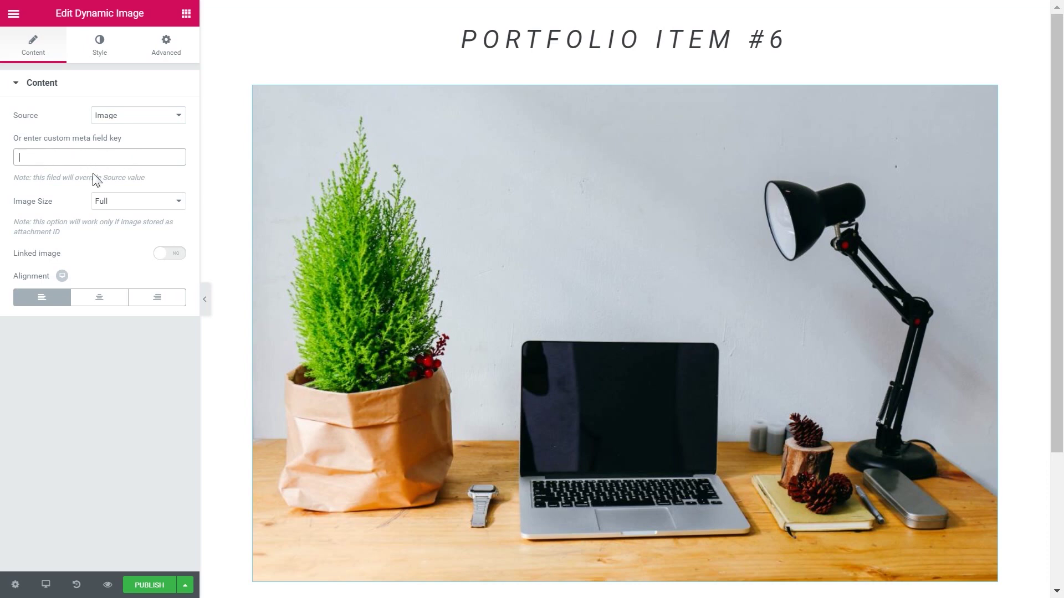
Step: Size the image Kava Thumb Masonry, center it, and link it to the permalink
click(106, 206)
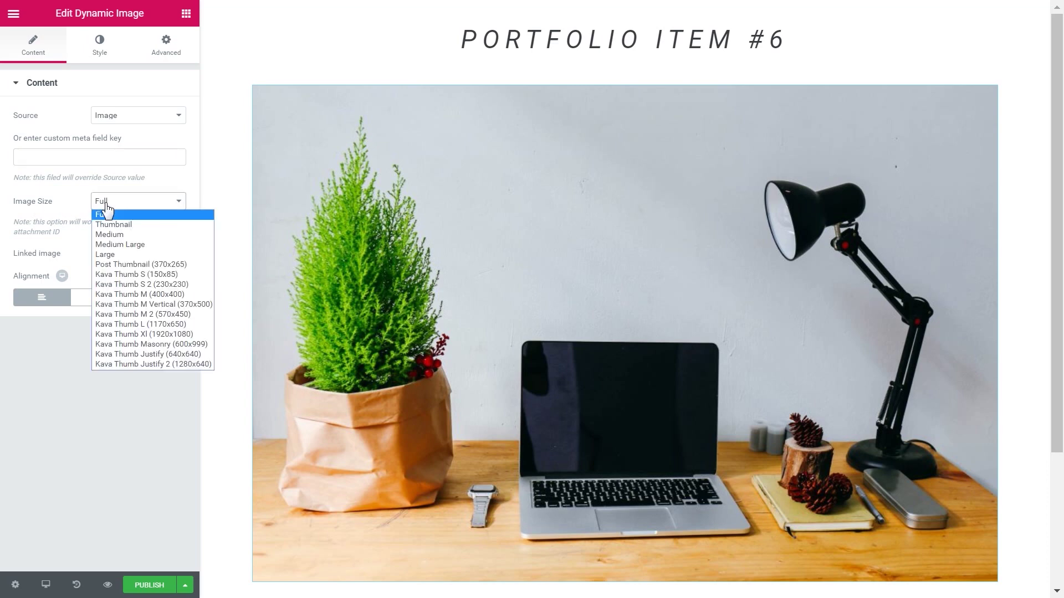
click(172, 344)
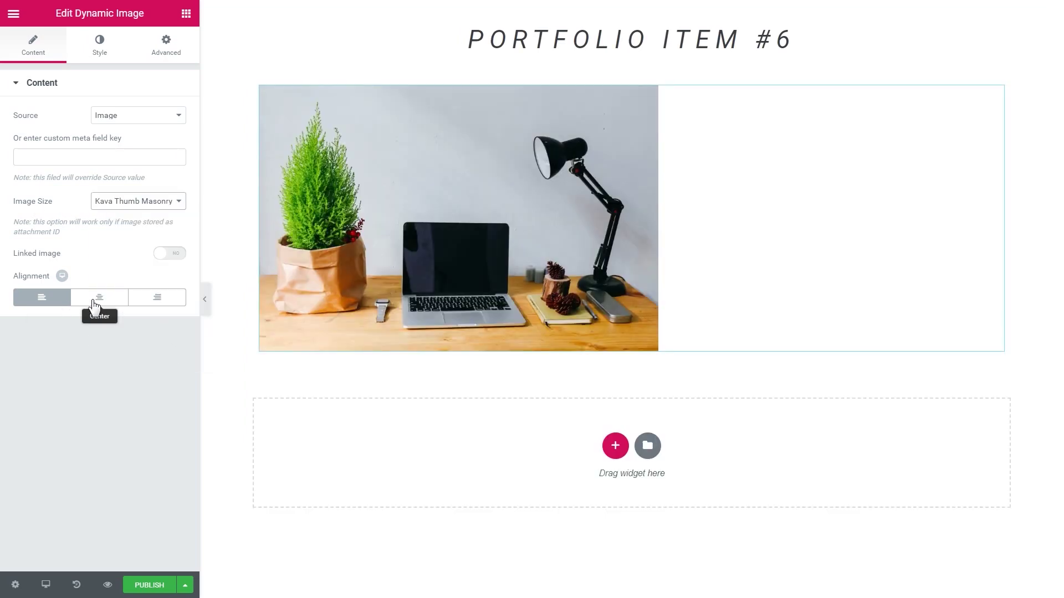
click(95, 302)
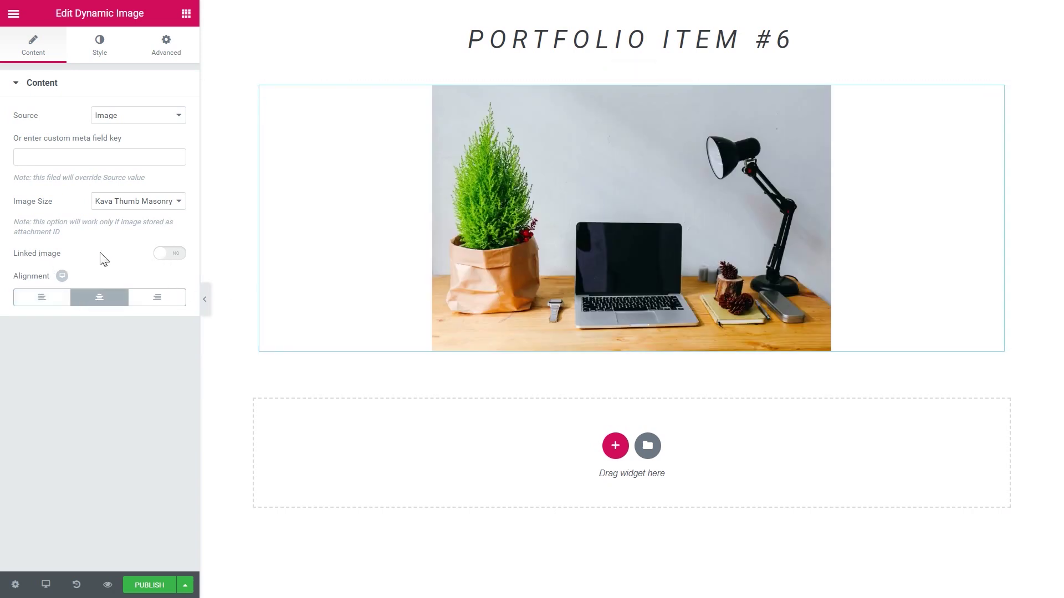
click(158, 257)
click(161, 277)
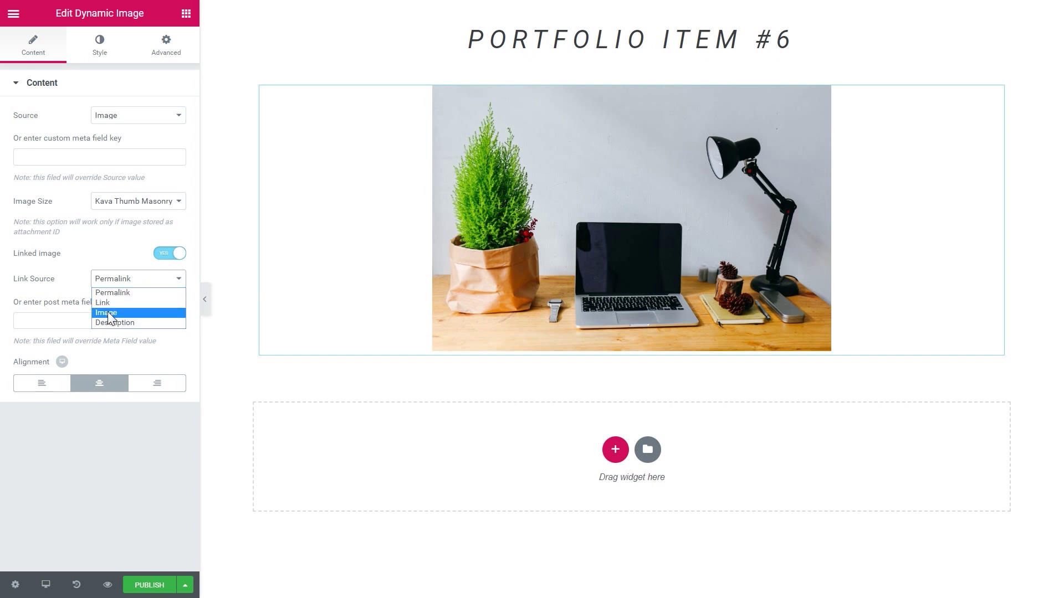
click(135, 292)
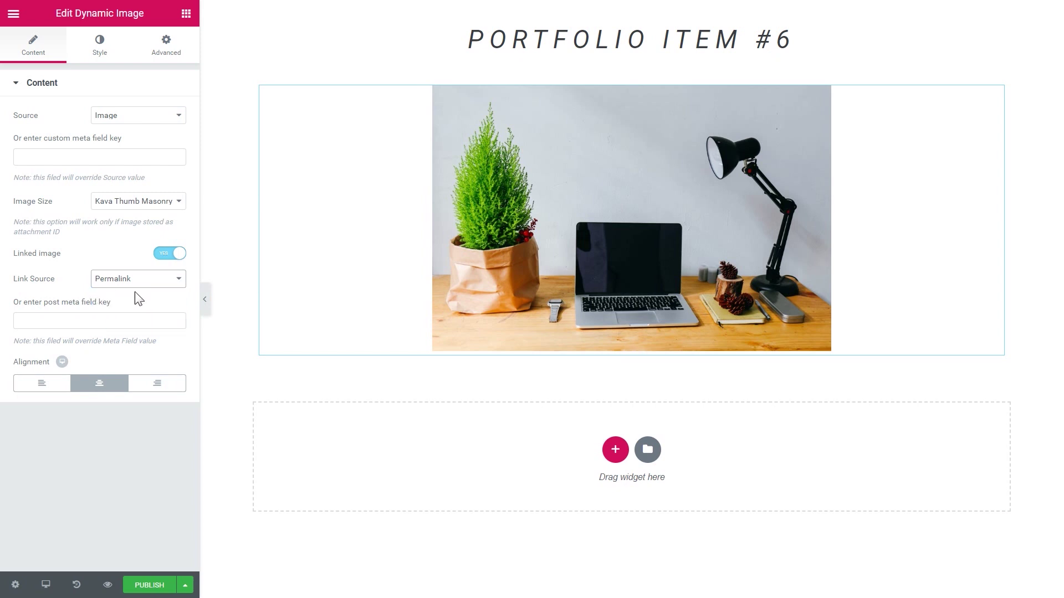
Step: Give the image a solid border, 20 wide on the right and left sides only
click(100, 51)
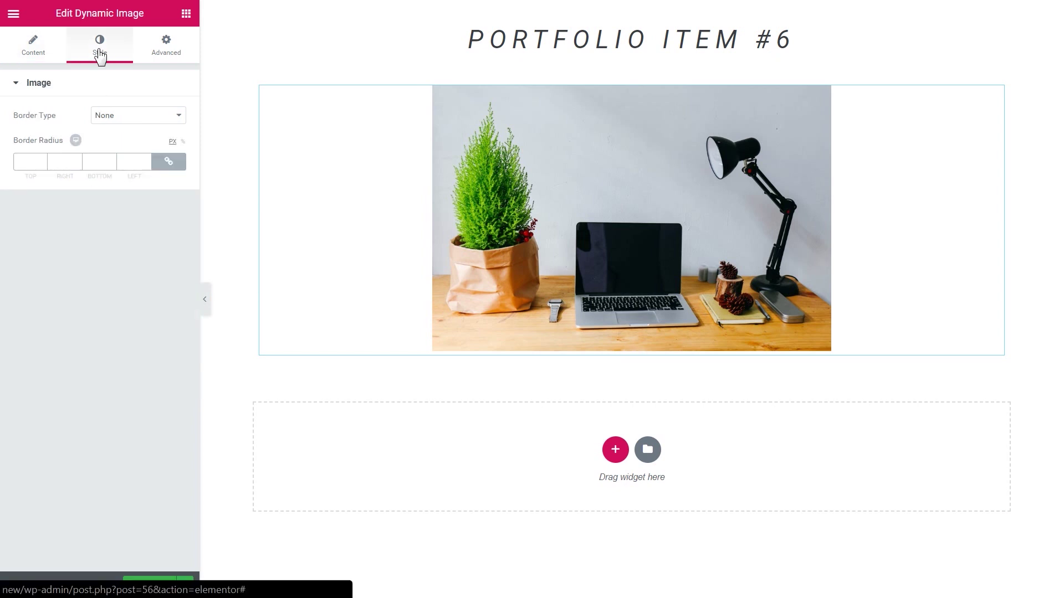
click(127, 118)
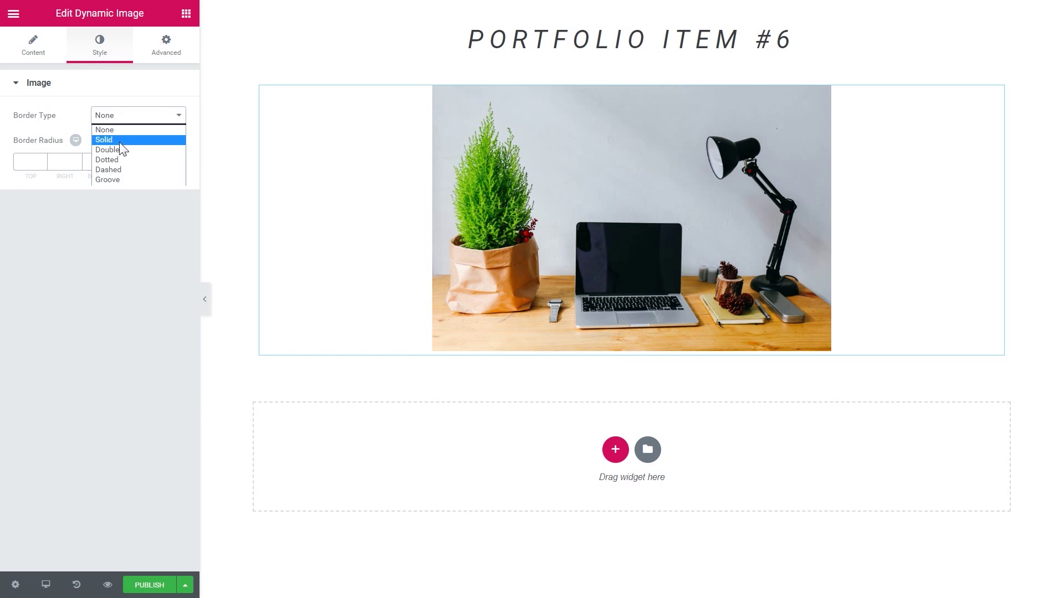
click(120, 142)
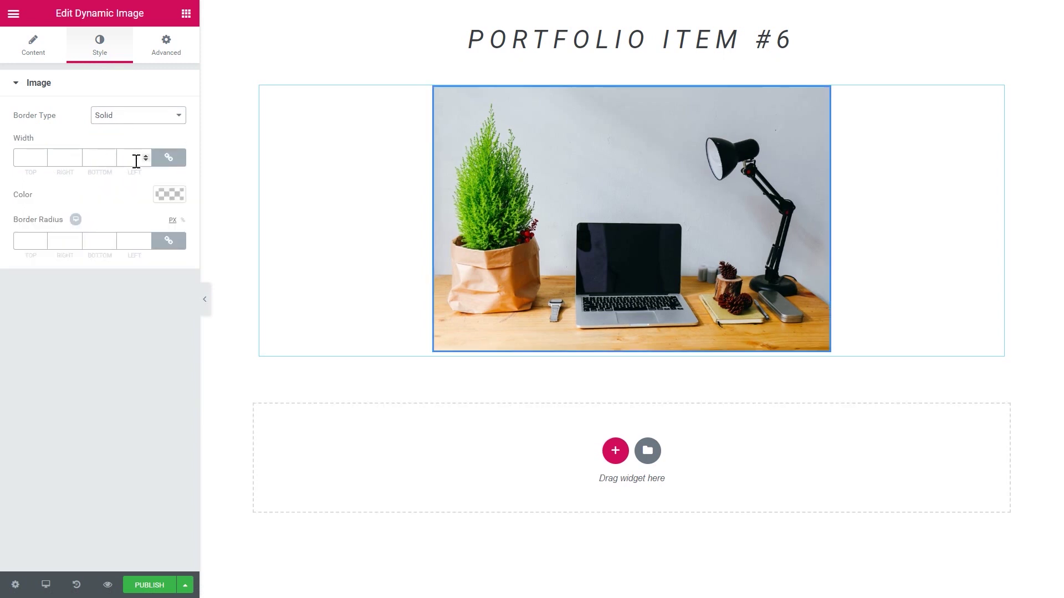
click(168, 158)
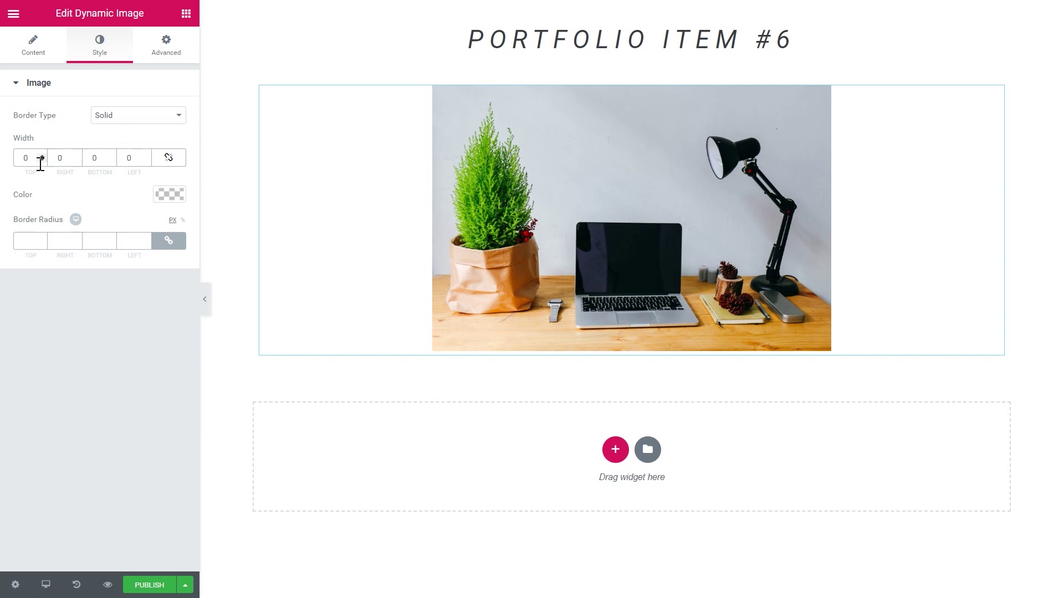
click(77, 156)
click(77, 155)
click(77, 156)
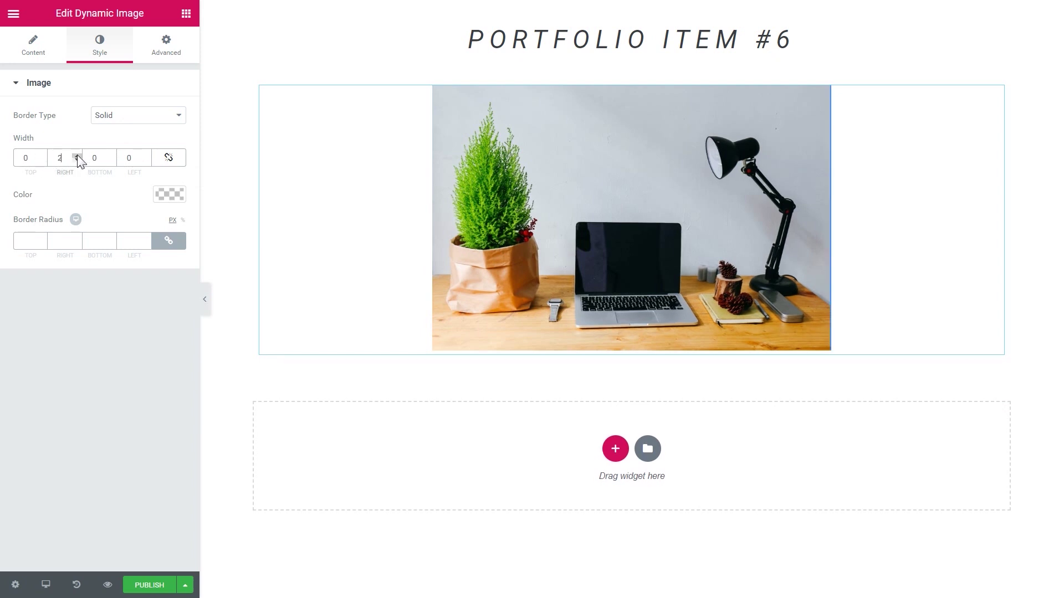
click(77, 156)
click(77, 155)
click(77, 156)
double_click(66, 160)
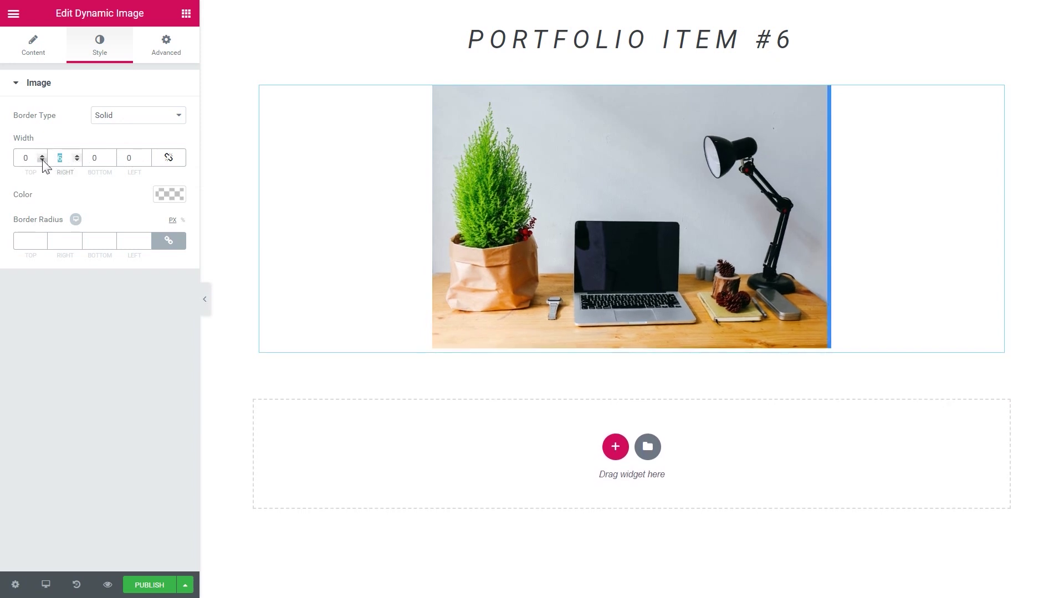
text(20)
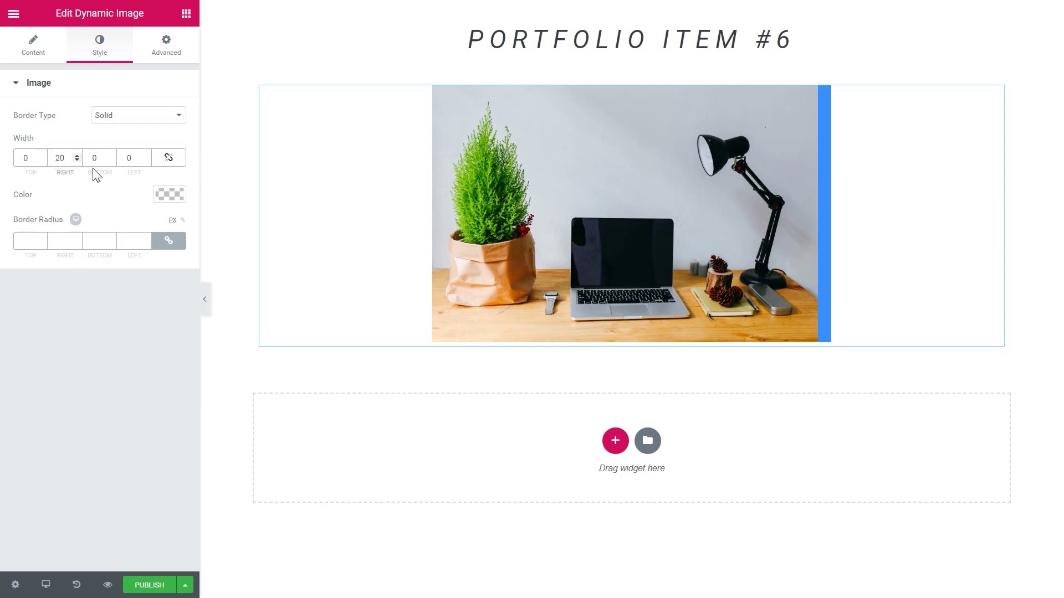
double_click(133, 159)
text(20)
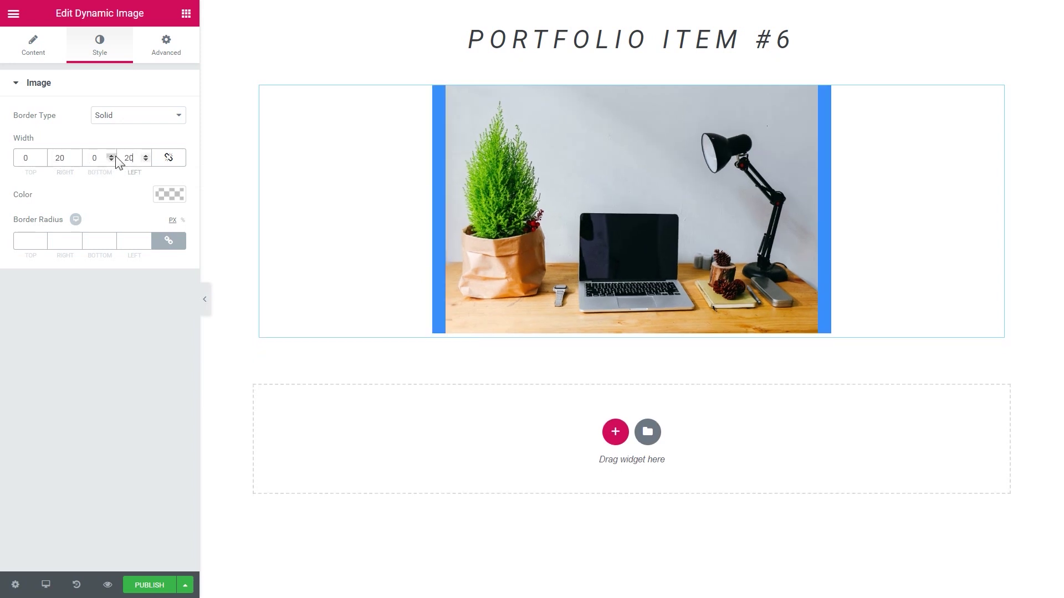
Step: Try rounding the image corners, then set the border radius back to 0
click(146, 239)
click(145, 244)
click(146, 244)
click(166, 53)
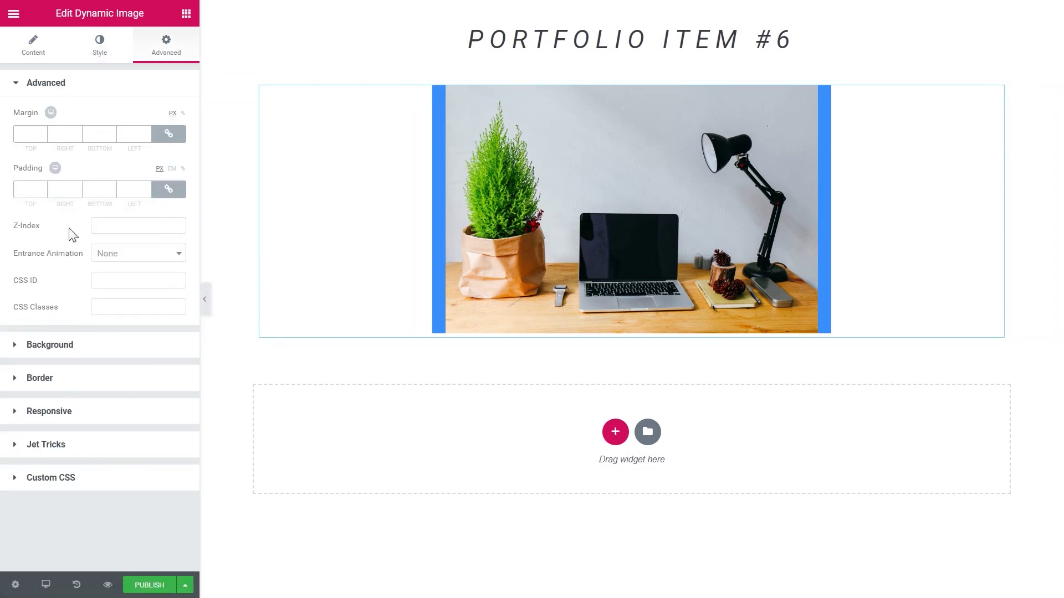
Step: Add a two-column section below the bordered image and open widgets for the left column
click(186, 13)
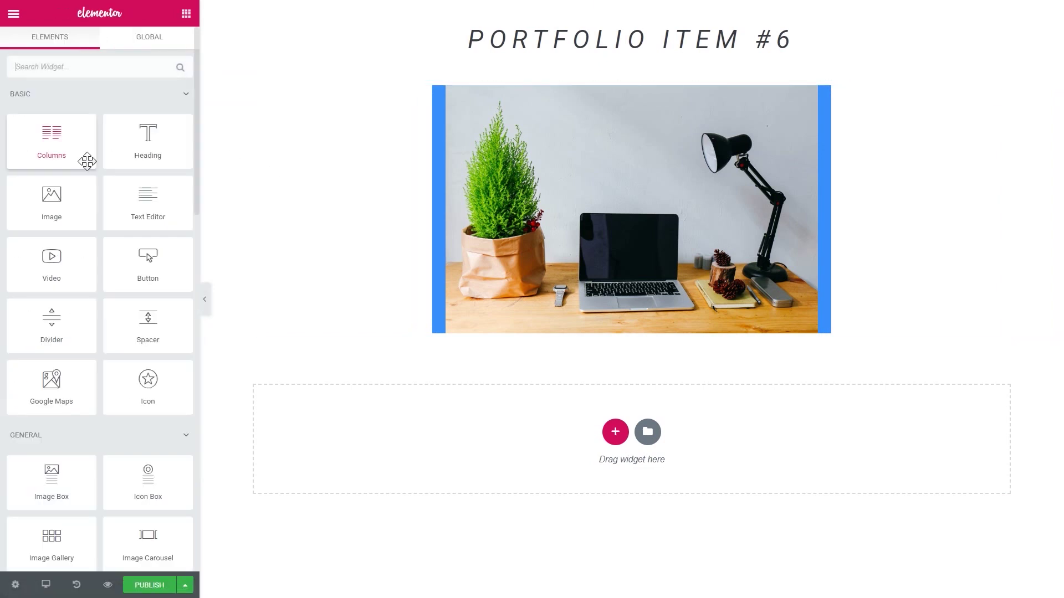
scroll(88, 164, down, 6)
scroll(88, 164, down, 10)
scroll(87, 170, up, 2)
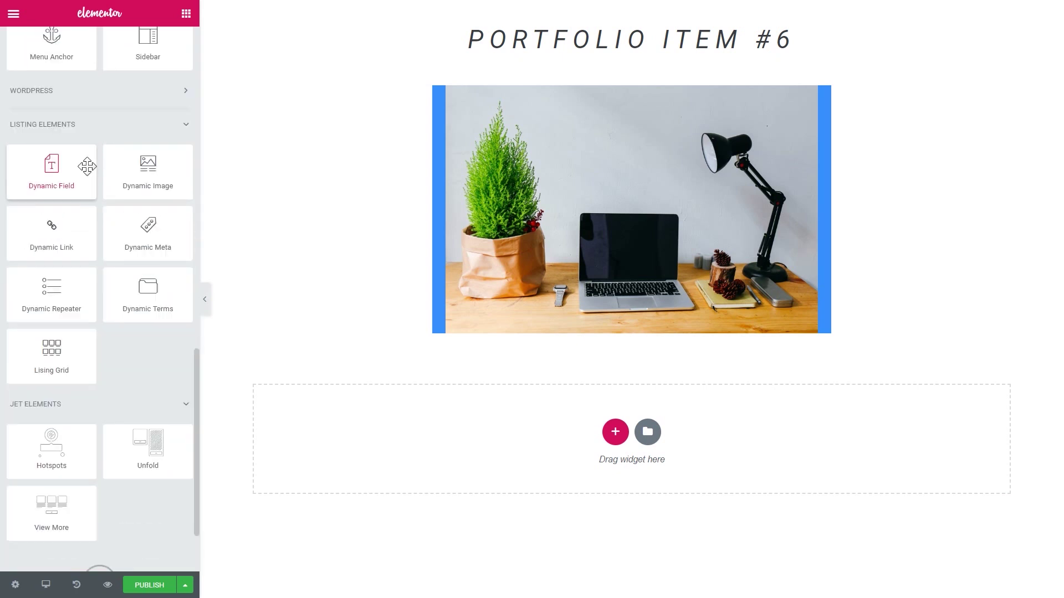
click(615, 432)
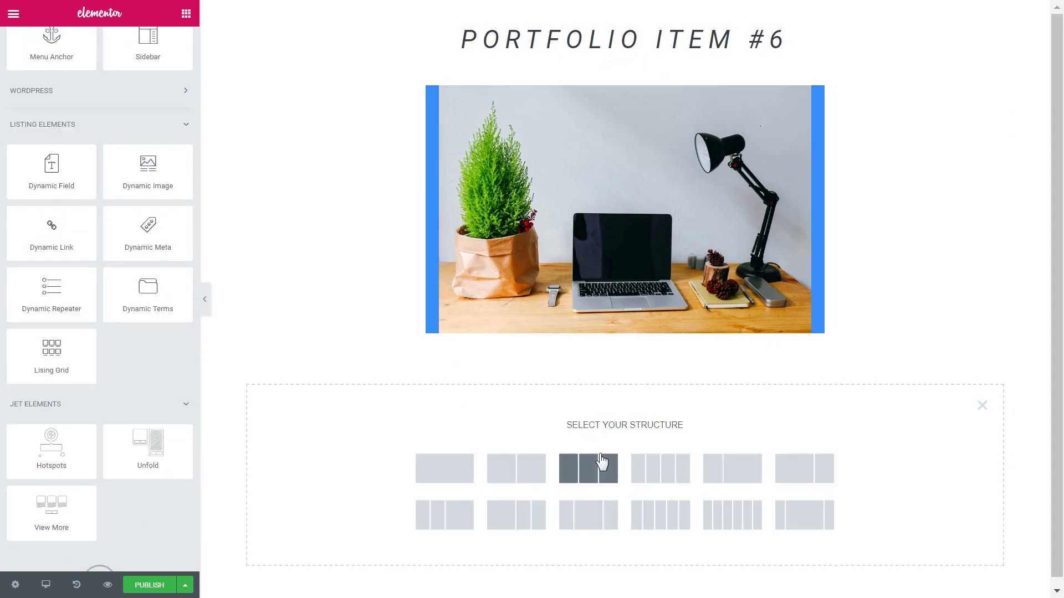
click(529, 477)
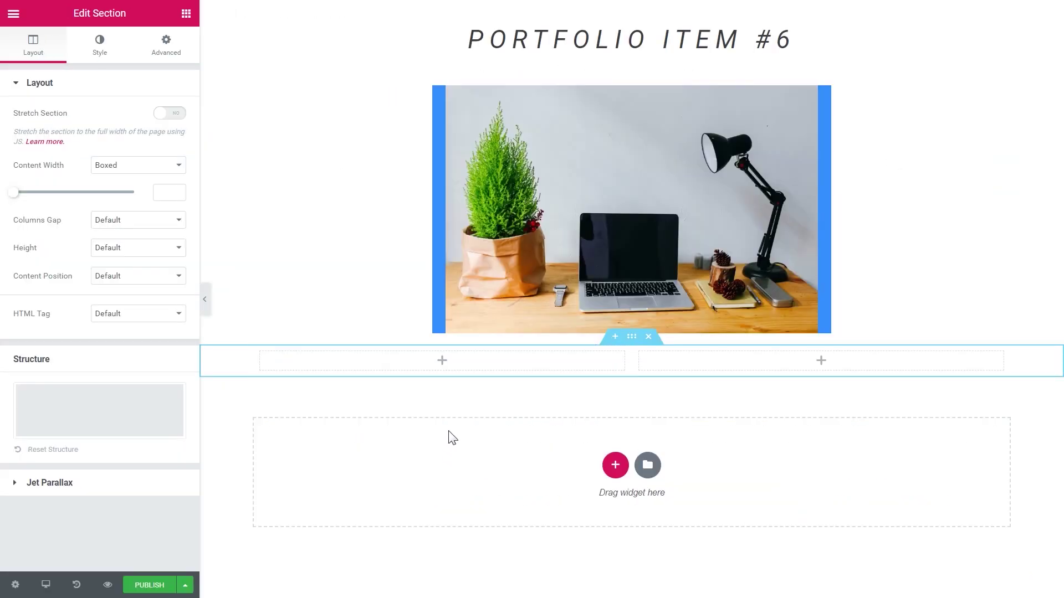
click(438, 372)
scroll(152, 239, down, 12)
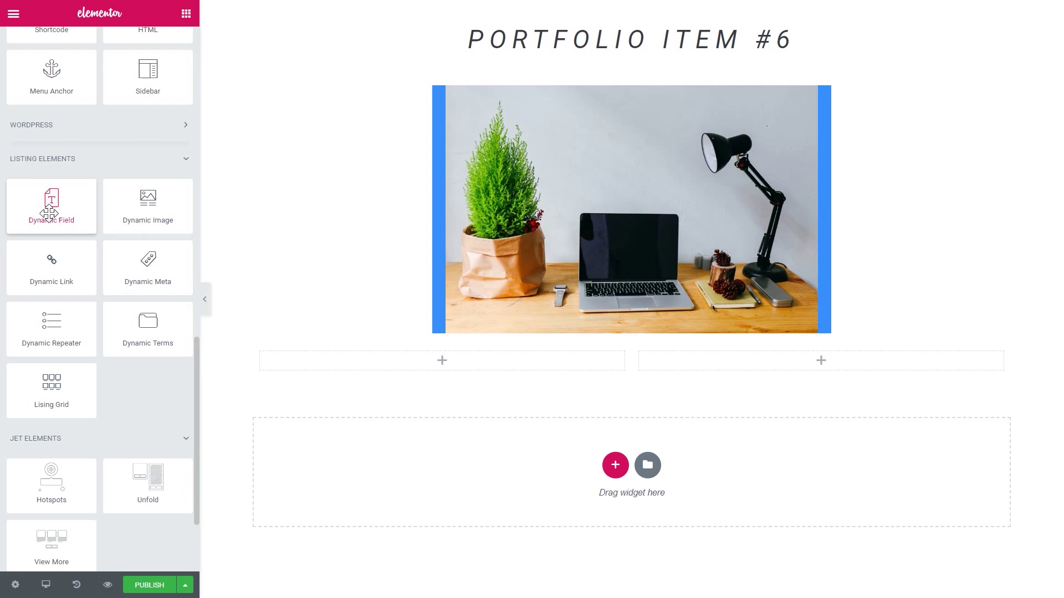
Step: Drop a Dynamic Field into the left column showing the Meta Data Description field
drag(49, 213, 451, 370)
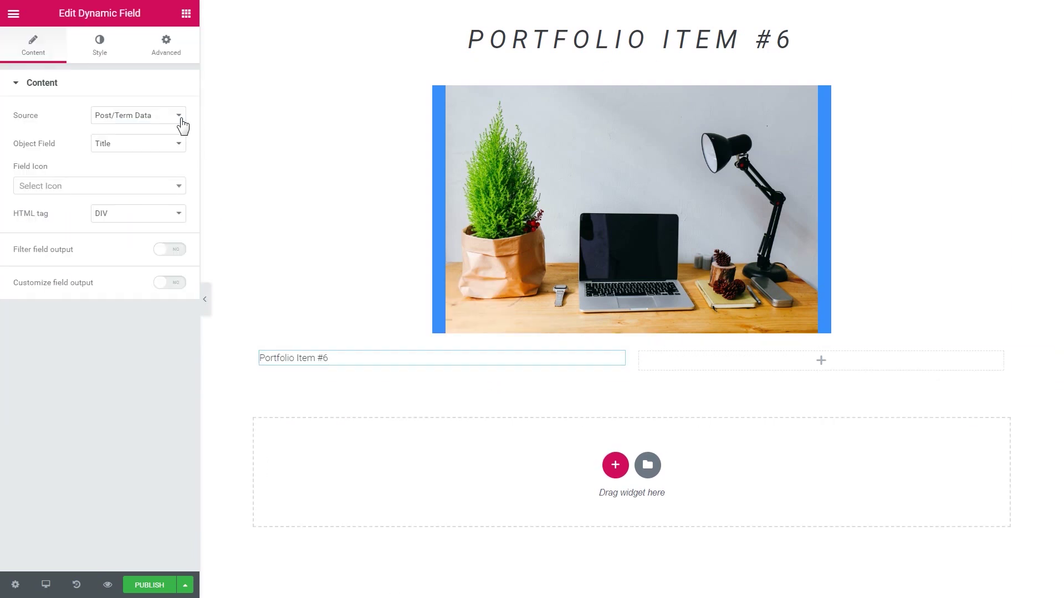
click(139, 117)
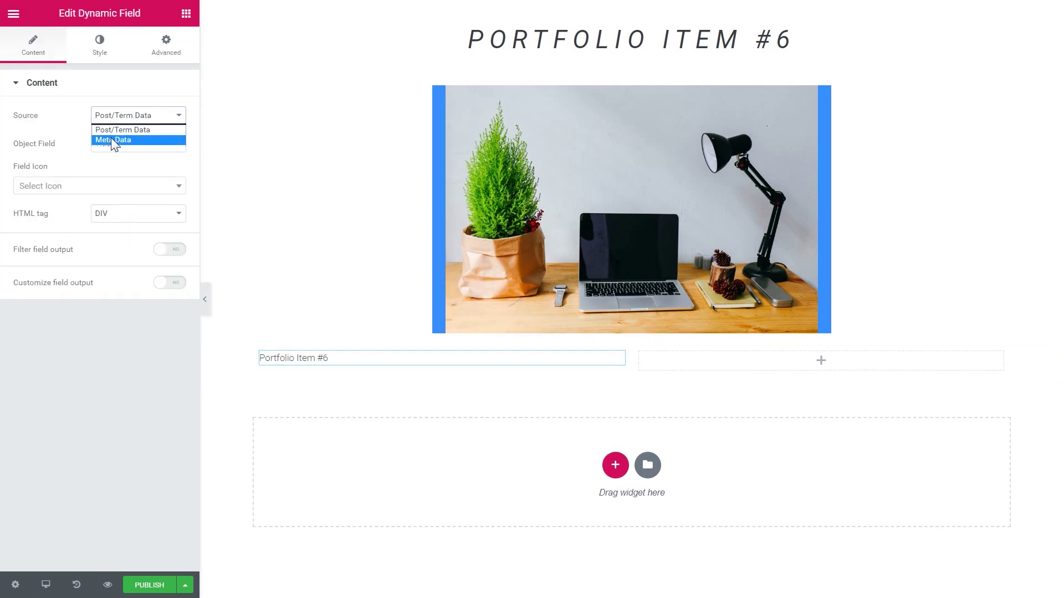
click(113, 139)
click(139, 144)
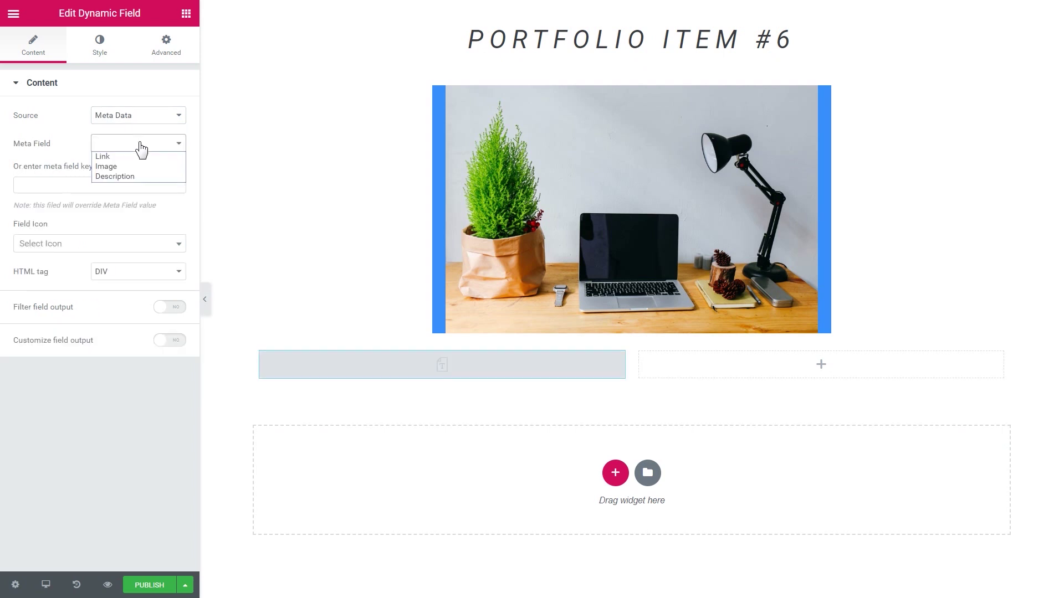
click(117, 177)
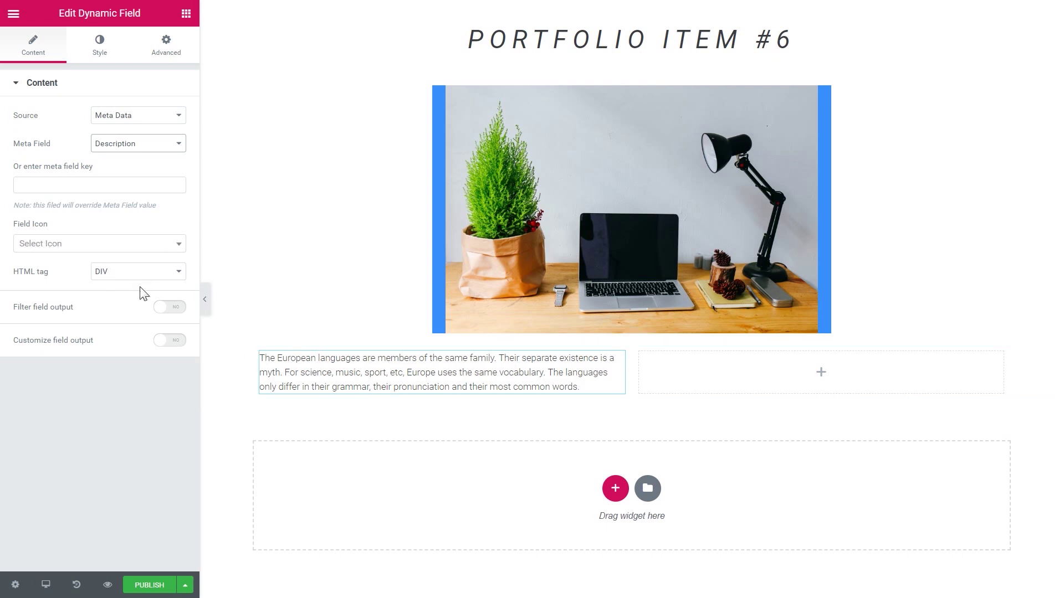
Step: Look over the field's Style typography without changes, then bring up the widget list
click(97, 62)
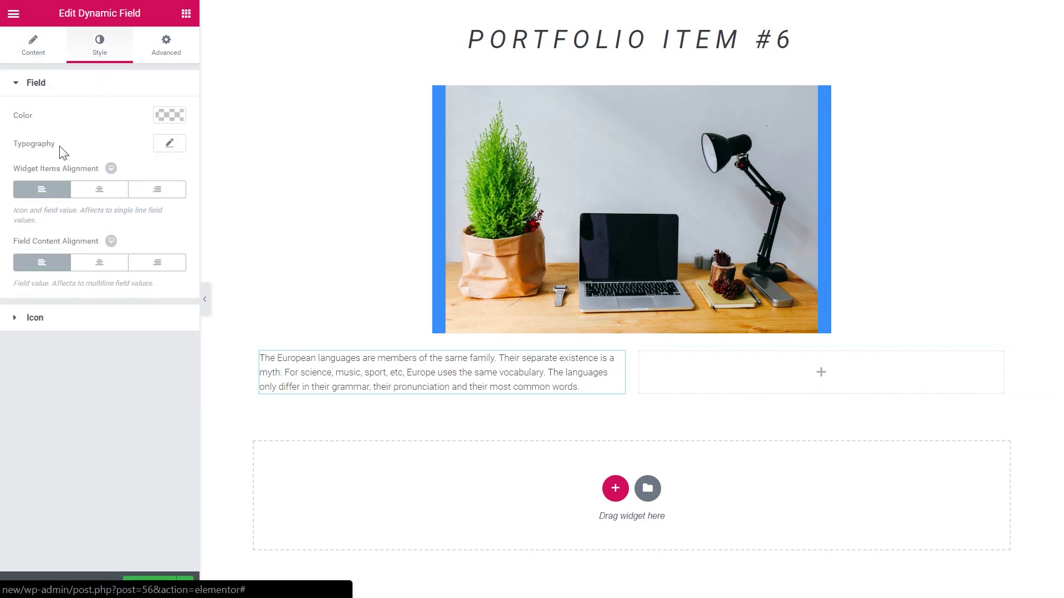
click(167, 145)
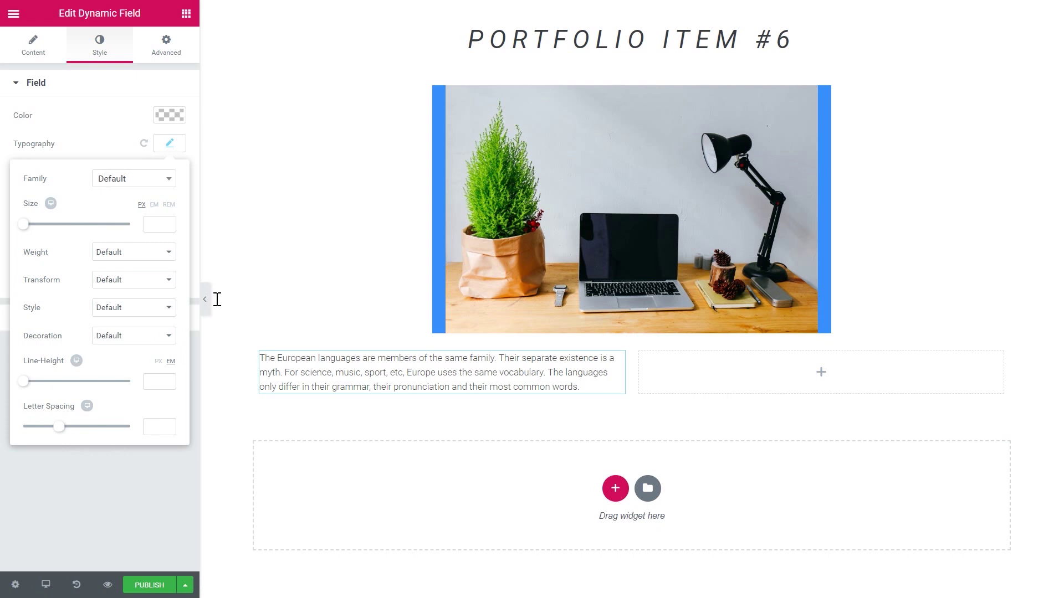
click(131, 493)
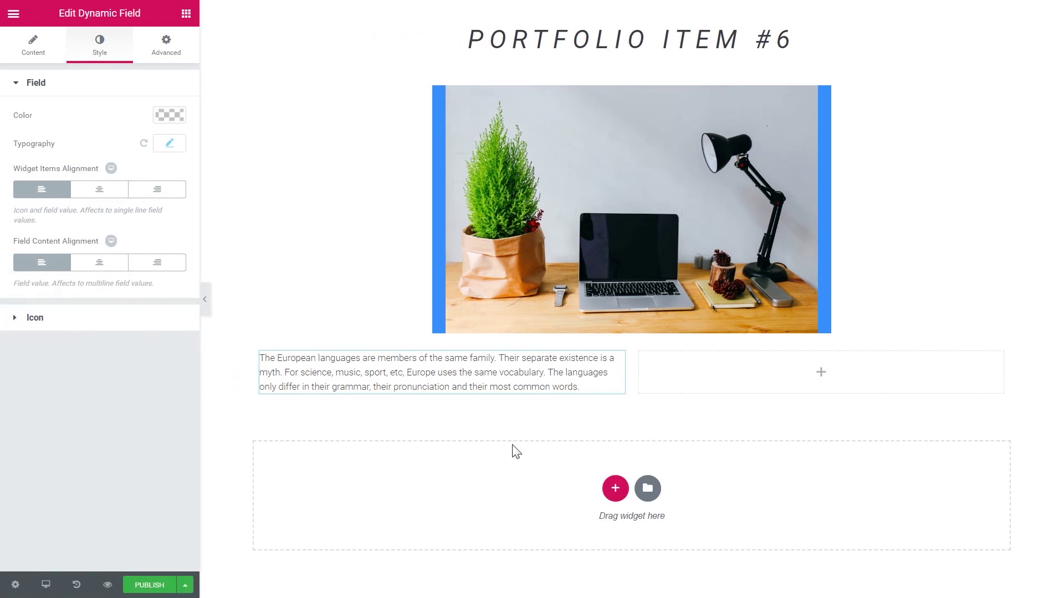
click(770, 380)
Step: Add a Dynamic Terms widget to the right column showing genre terms with a paint-brush icon
scroll(92, 152, down, 15)
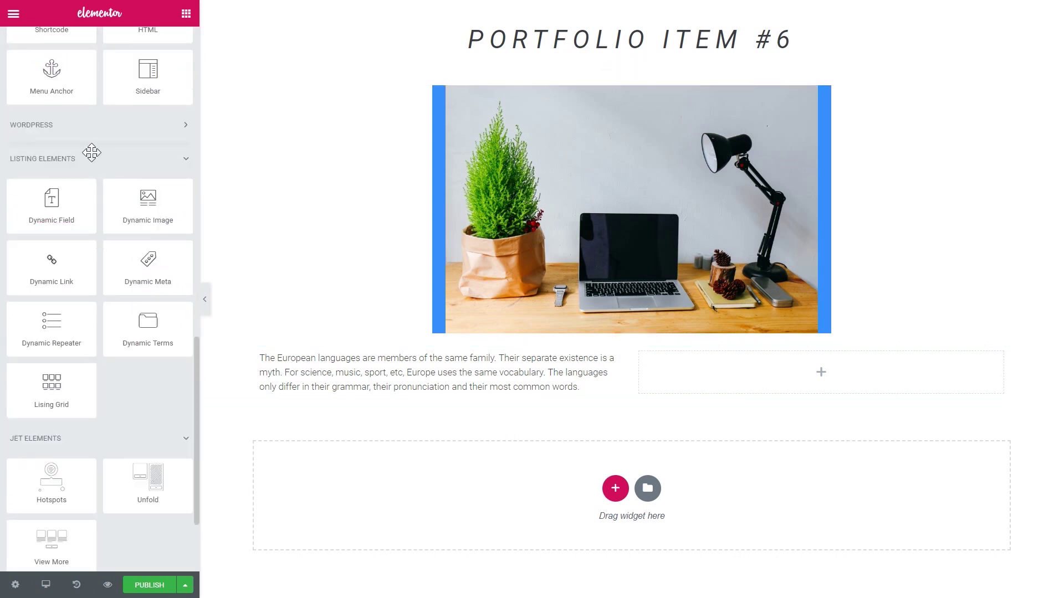
scroll(91, 152, down, 1)
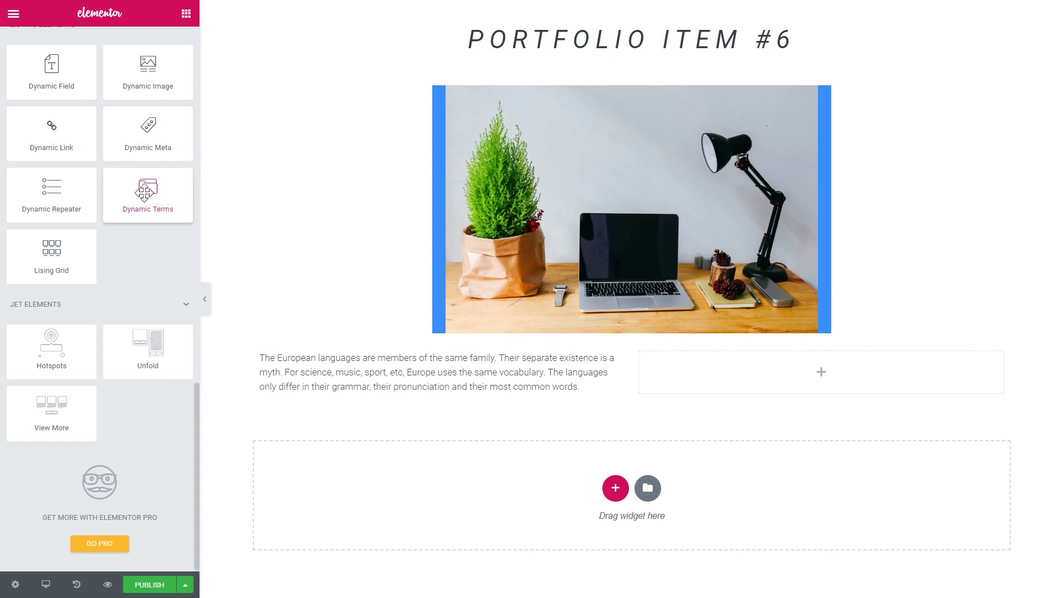
drag(144, 192, 746, 371)
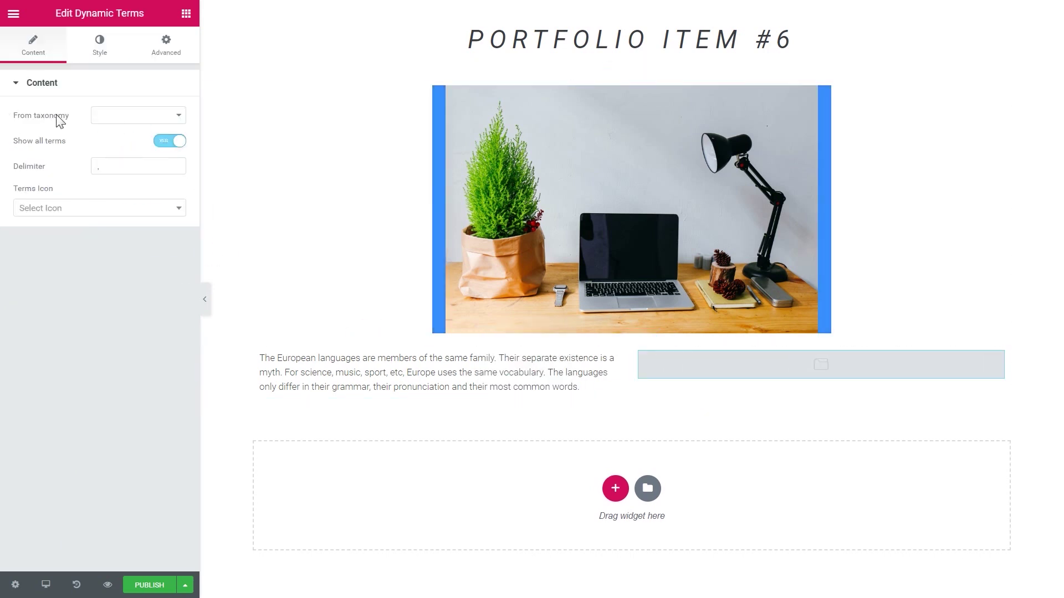
click(102, 123)
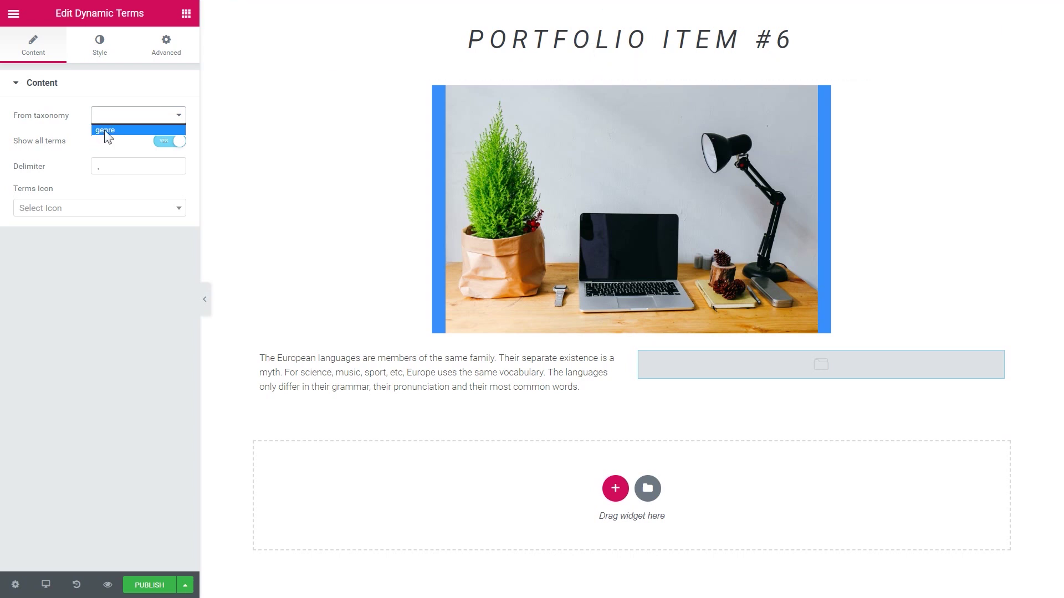
click(105, 130)
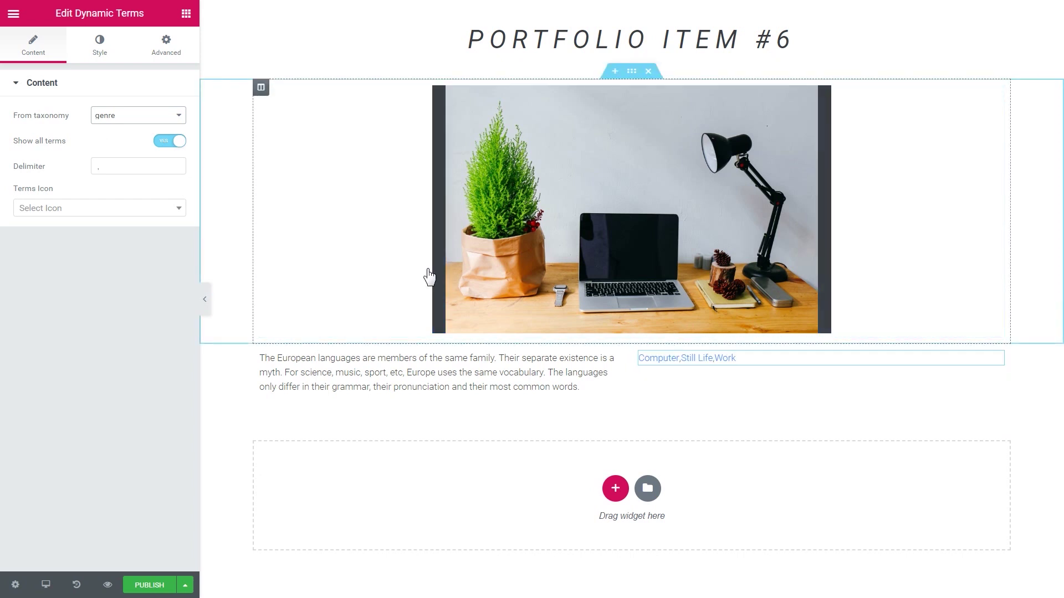
click(169, 145)
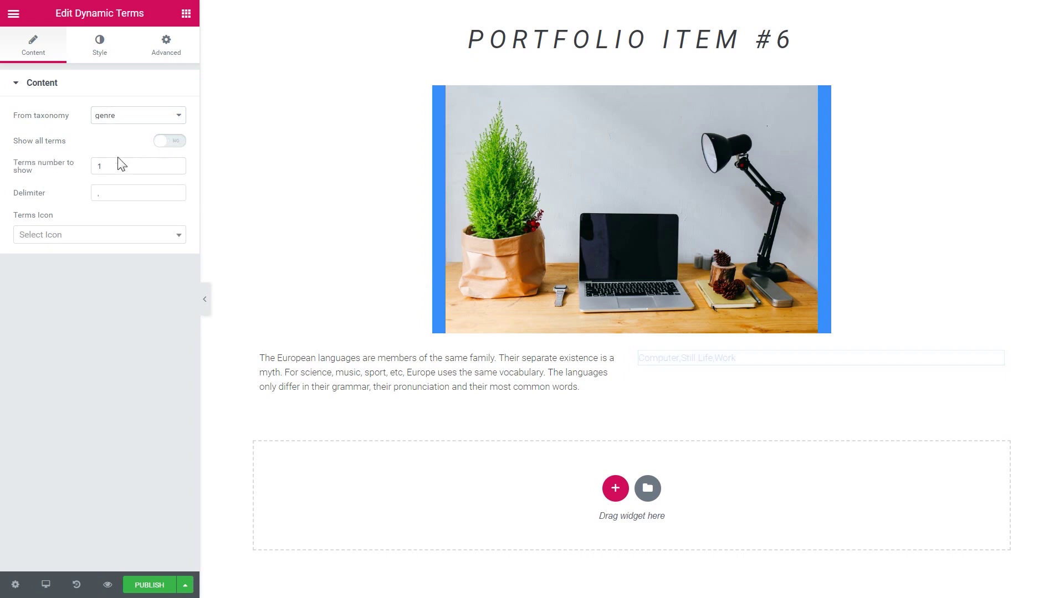
click(168, 145)
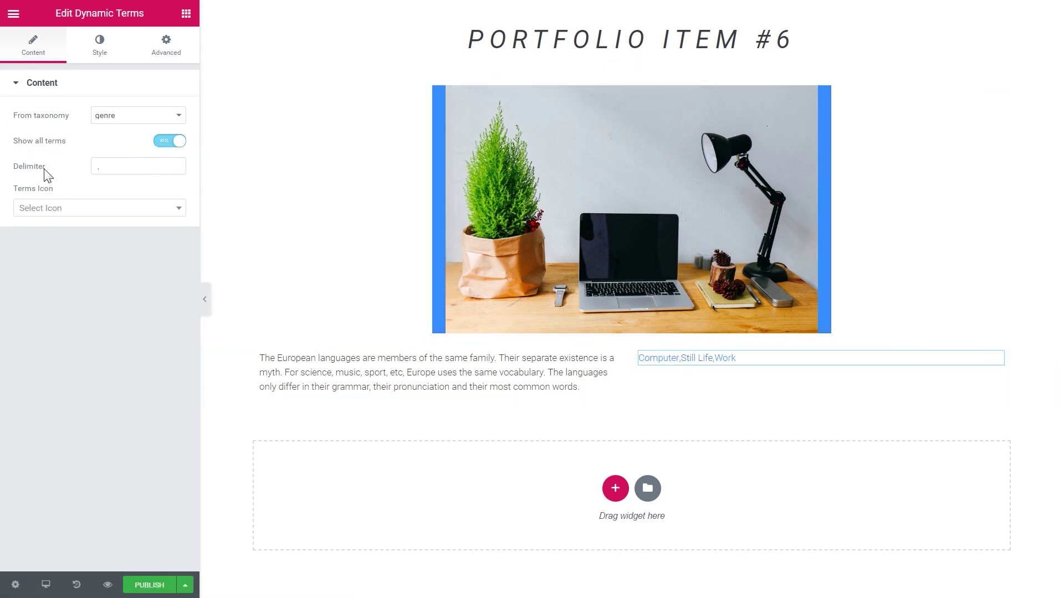
click(77, 215)
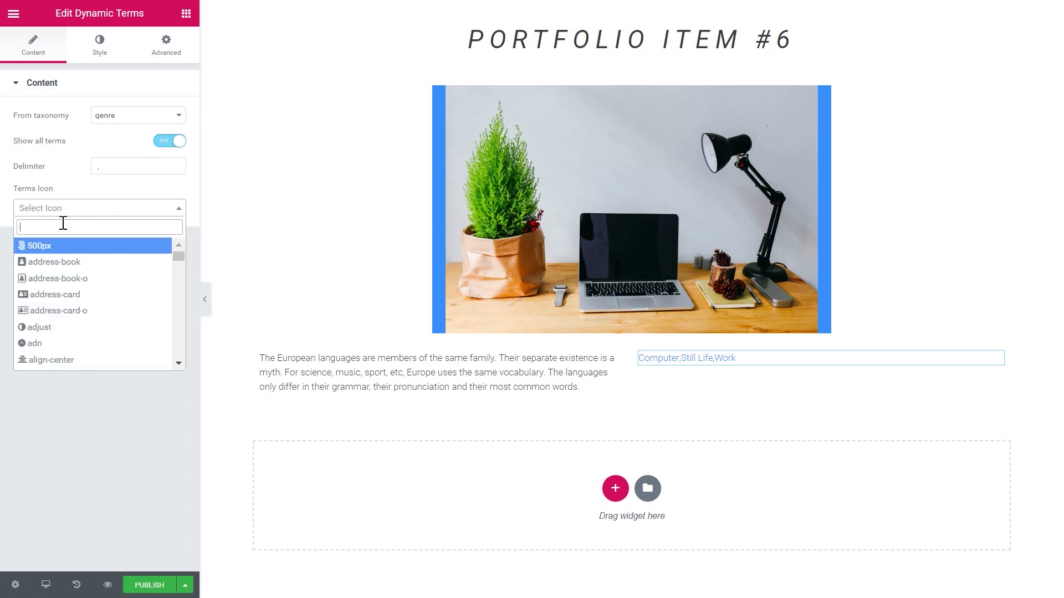
text(brush)
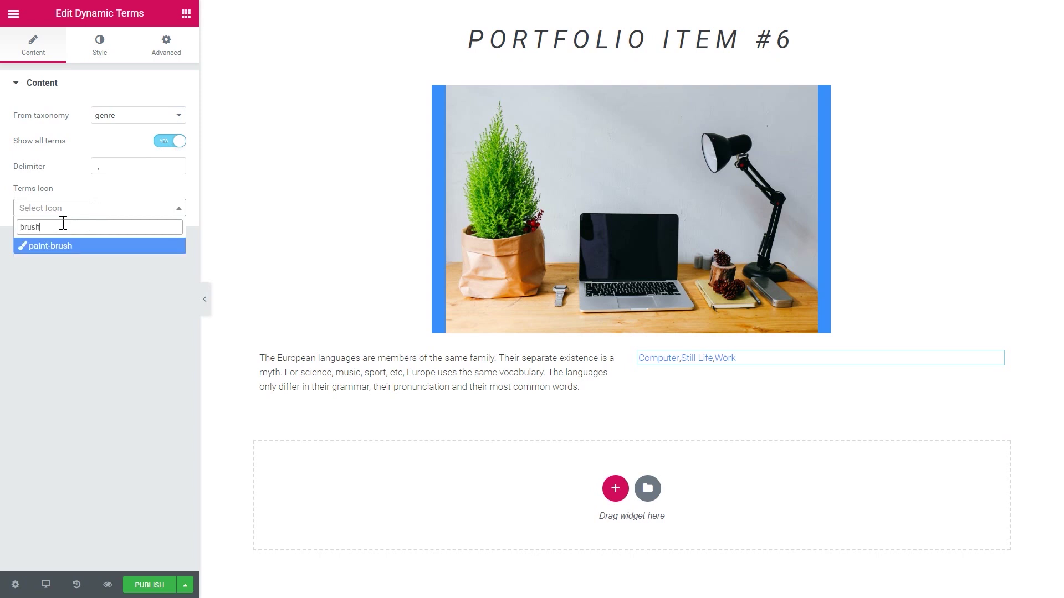
click(58, 246)
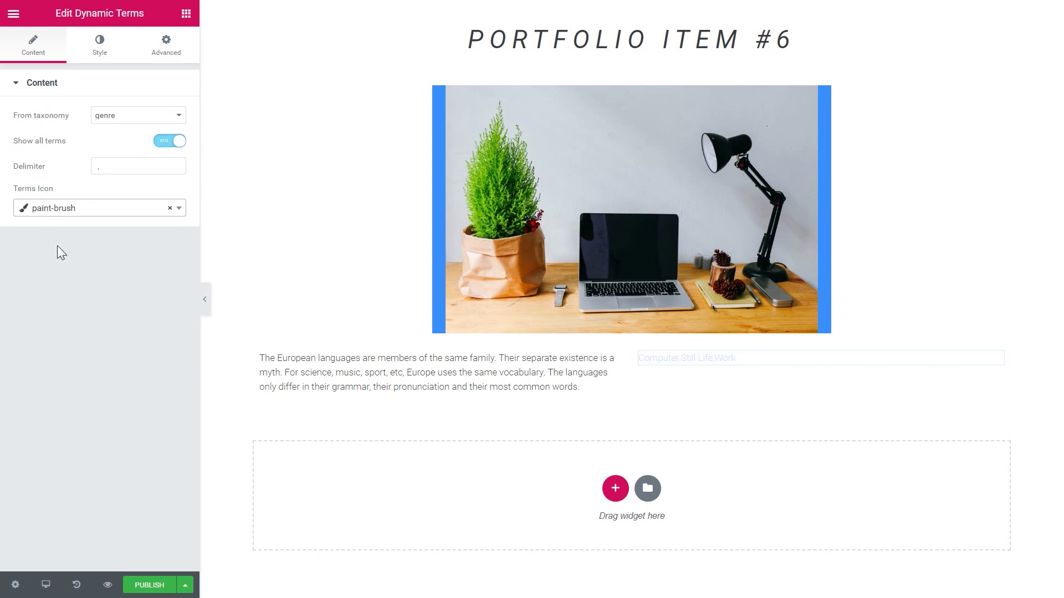
Step: Enlarge the terms icon to size 18 and add a small gap after it
click(100, 48)
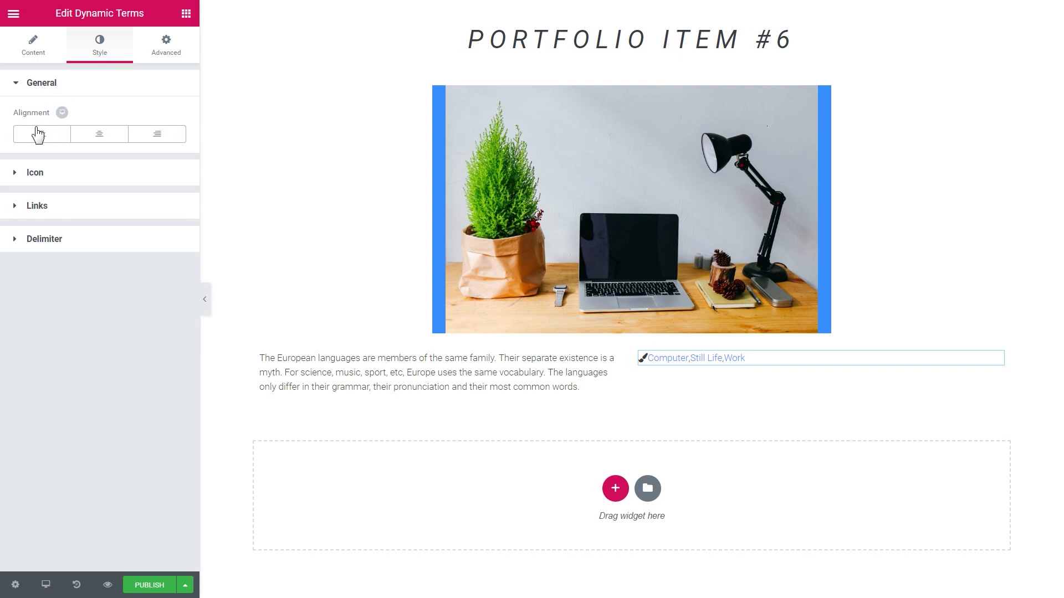
click(16, 173)
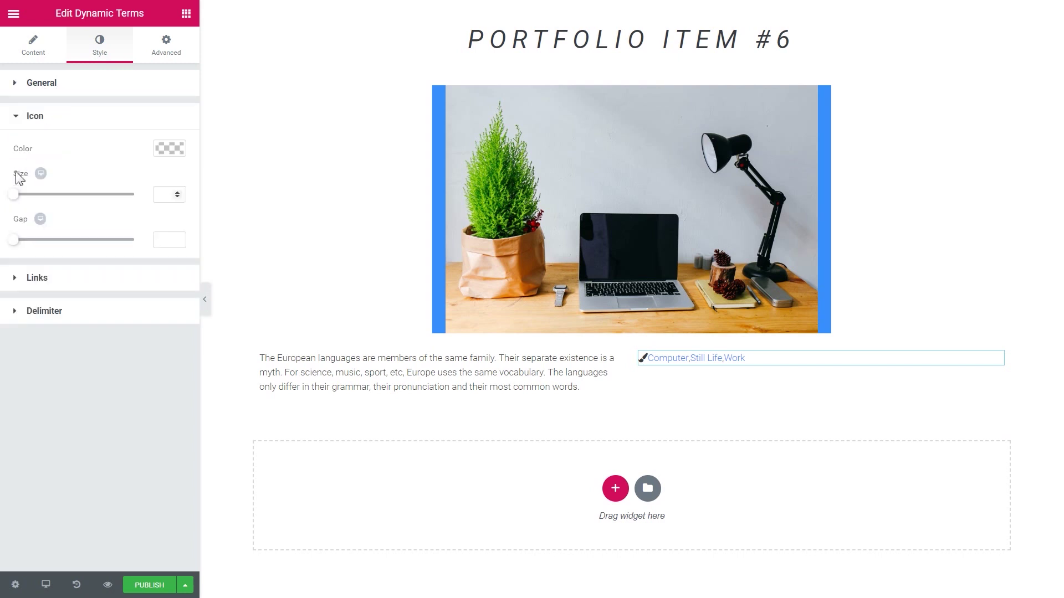
mouse_move(16, 198)
mouse_down()
mouse_move(36, 203)
mouse_move(24, 201)
mouse_up()
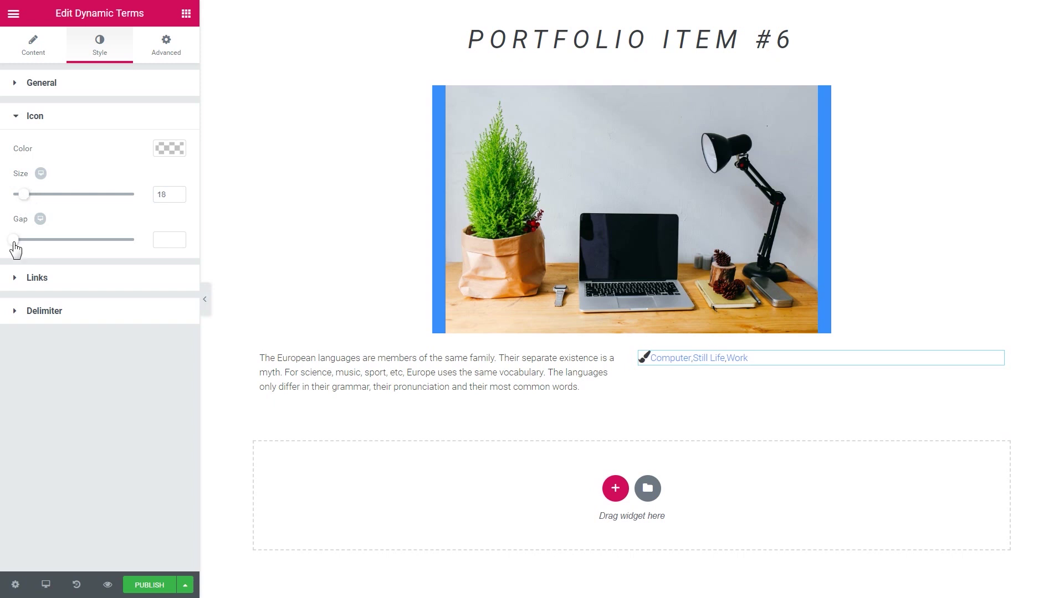
drag(14, 240, 23, 248)
click(166, 156)
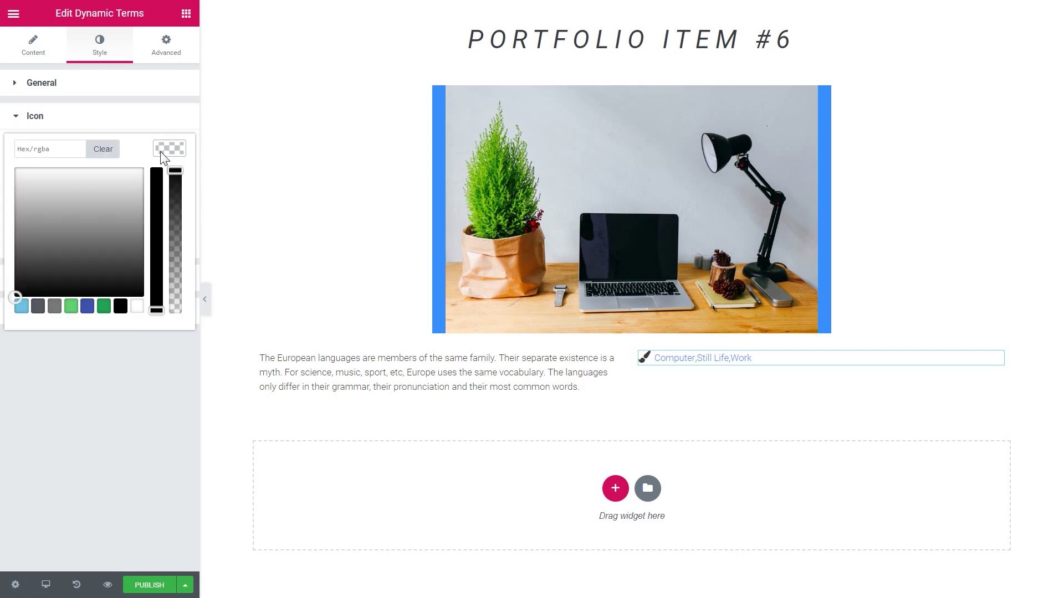
click(169, 153)
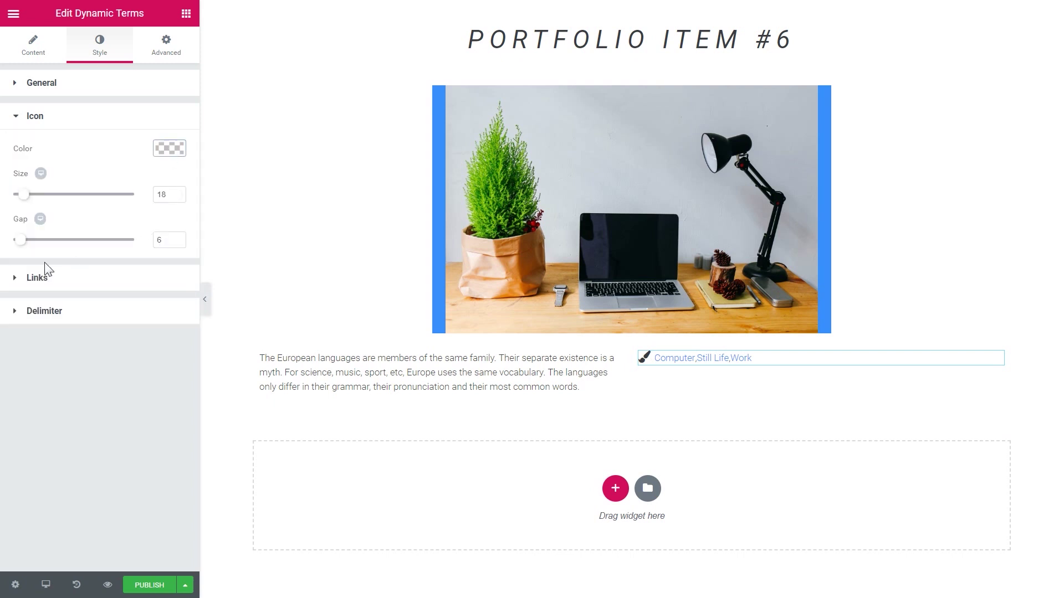
Step: Enlarge the comma separators and tighten the space around them, with 5 after each comma
click(15, 277)
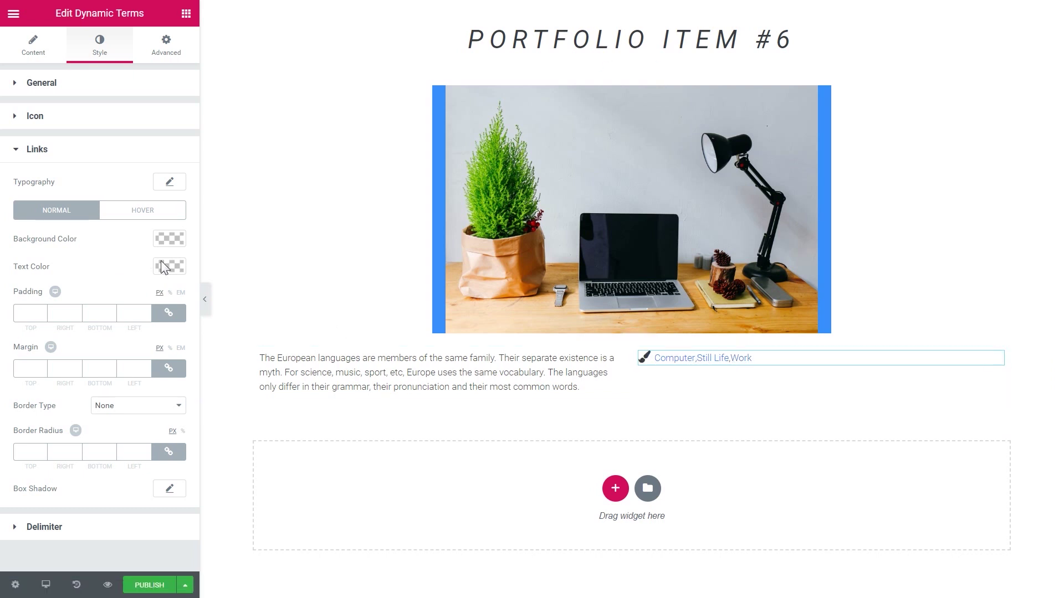
click(15, 151)
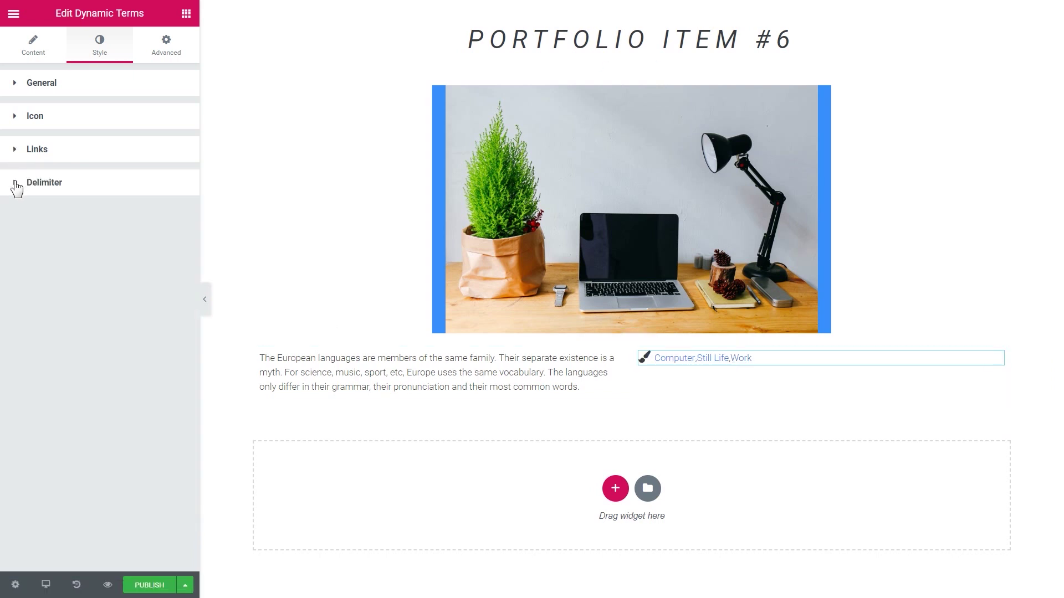
click(15, 185)
drag(14, 262, 27, 264)
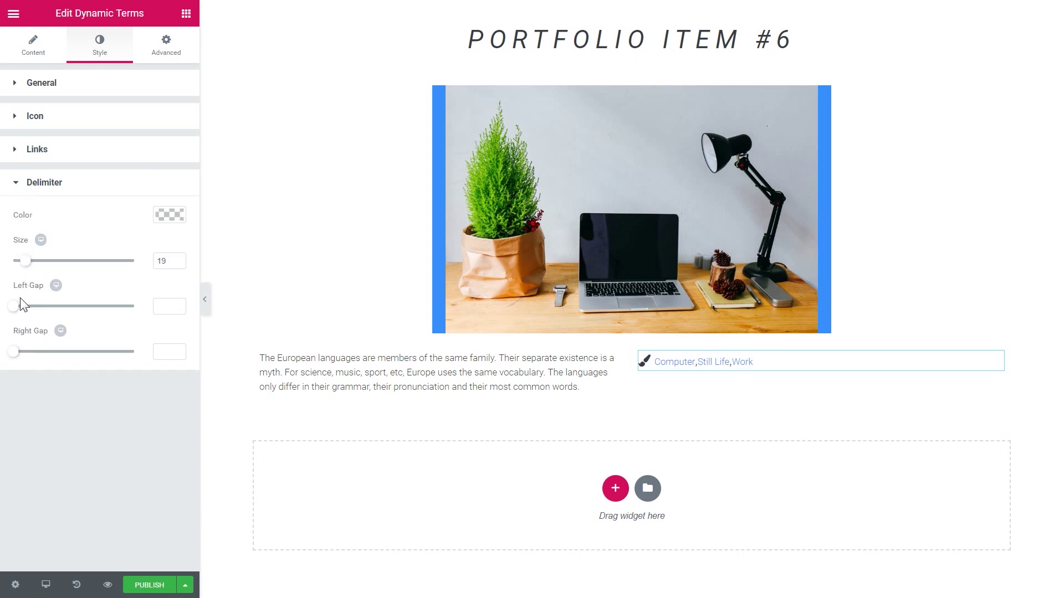
mouse_move(17, 314)
mouse_down()
mouse_move(32, 315)
mouse_move(23, 316)
mouse_up()
drag(17, 360, 25, 361)
drag(18, 306, 13, 306)
drag(17, 352, 15, 353)
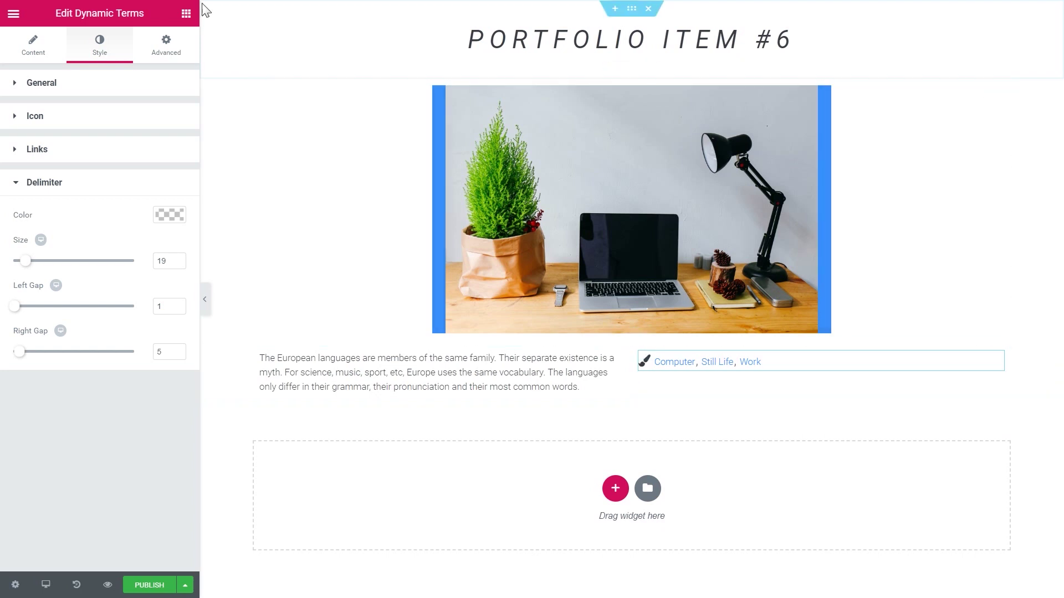
click(186, 13)
Step: Add a Dynamic Field below the terms that shows the Link meta field
scroll(121, 266, down, 15)
scroll(126, 206, down, 3)
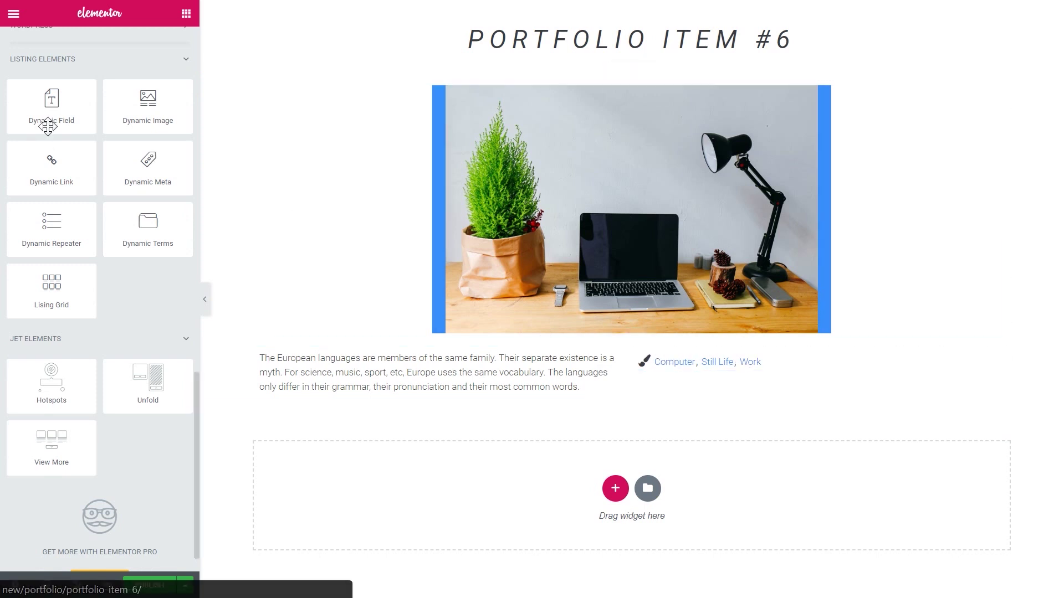
drag(48, 123, 674, 372)
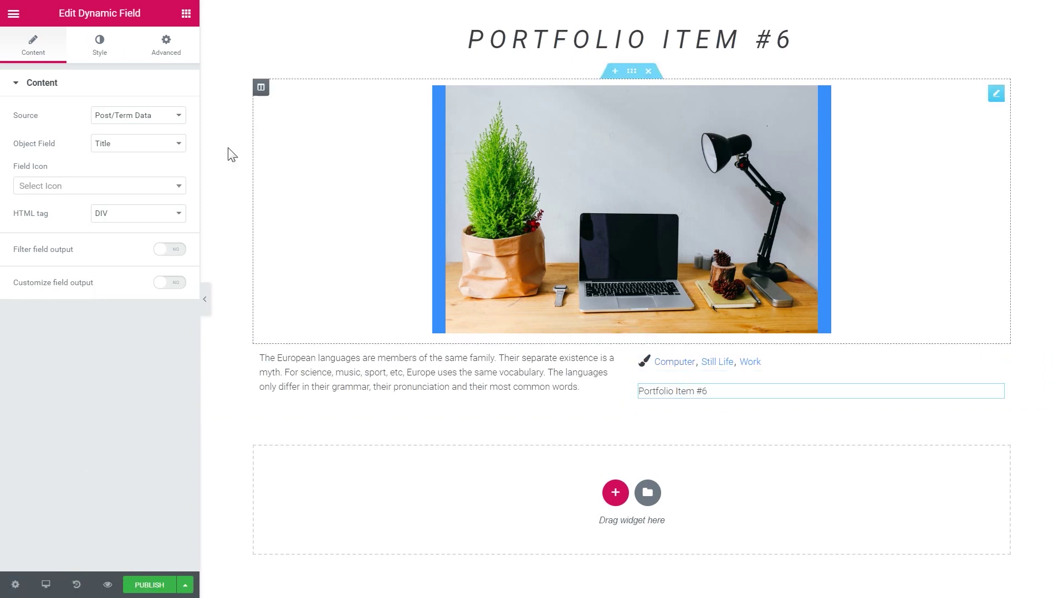
click(150, 118)
click(151, 137)
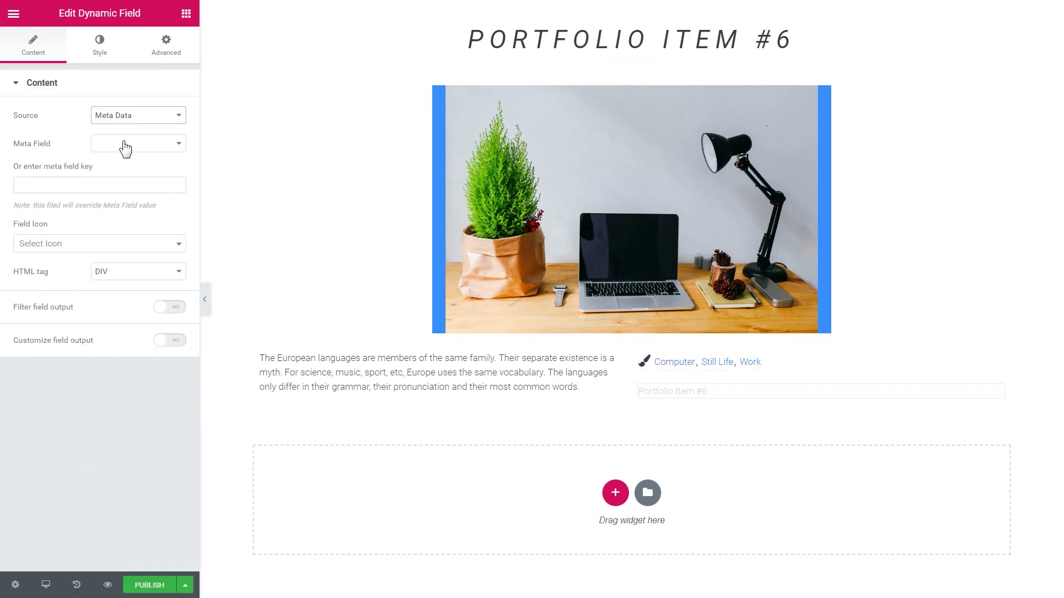
click(124, 145)
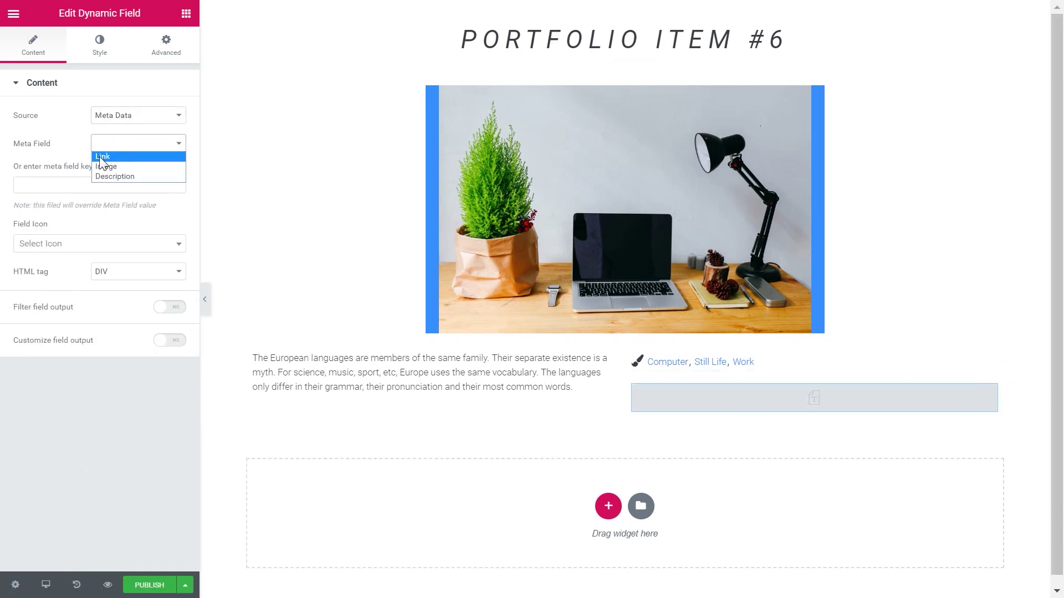
click(100, 158)
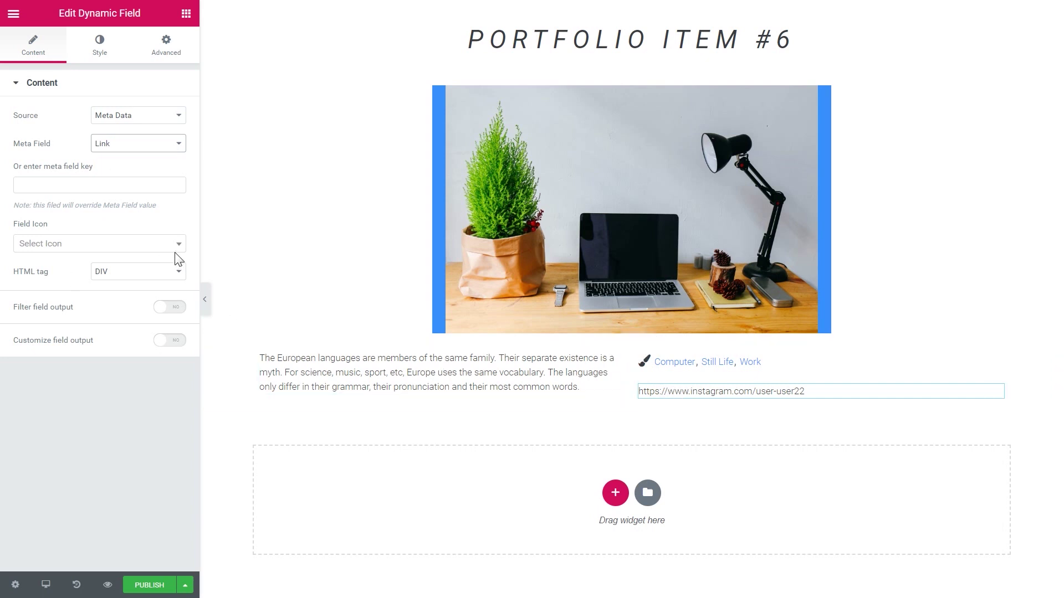
Step: Give the link field an Instagram icon at size 22 with an 8 px gap
click(143, 247)
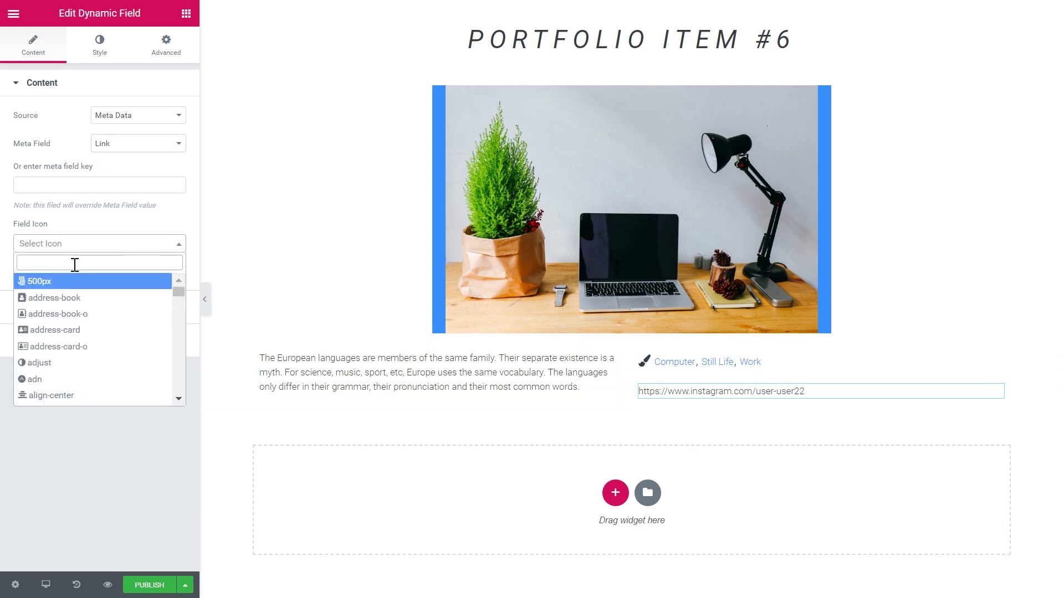
text(insta)
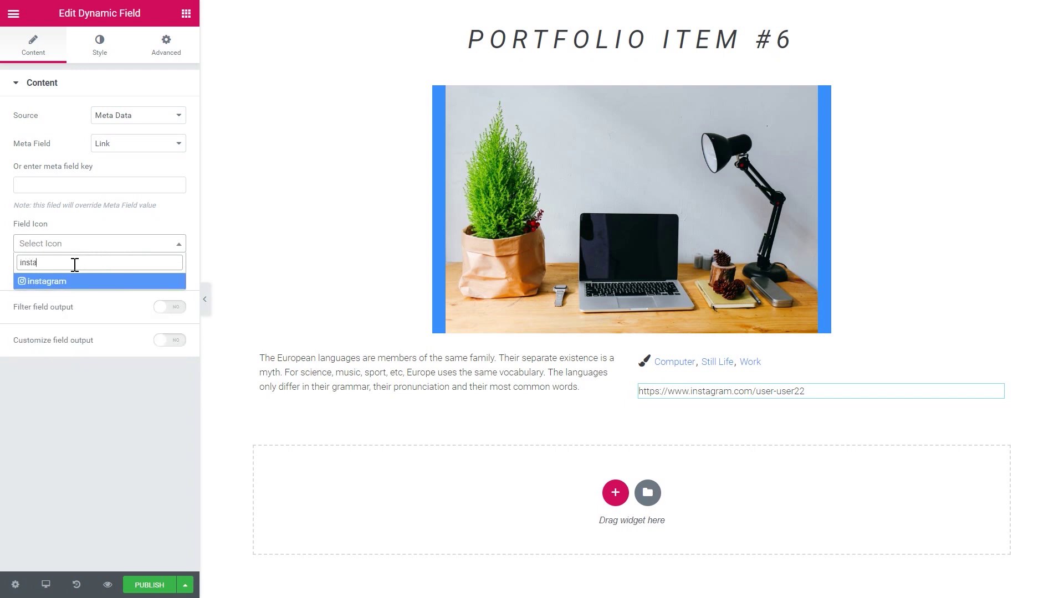
click(68, 281)
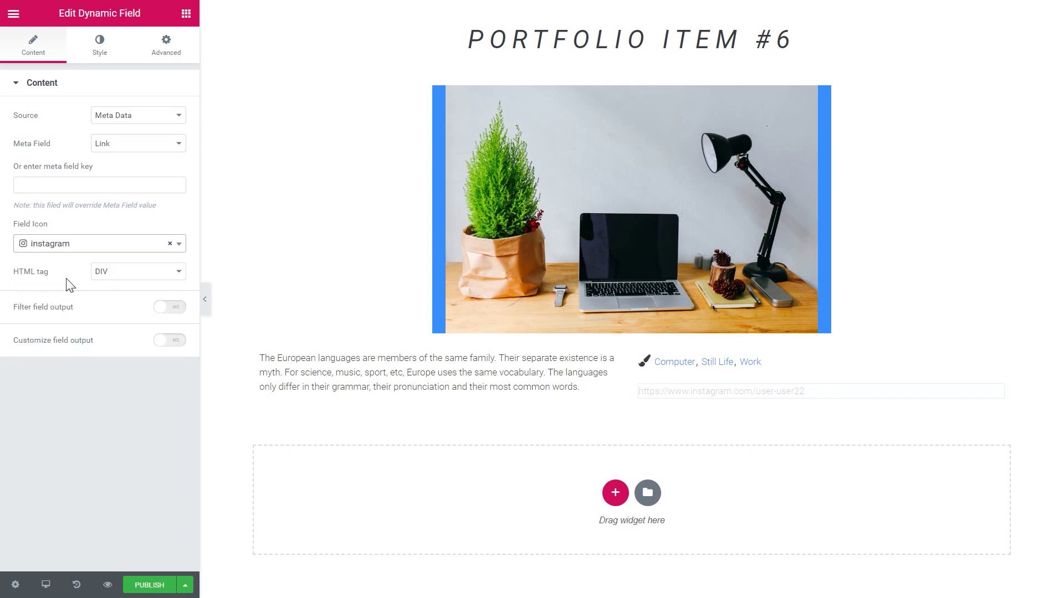
click(102, 45)
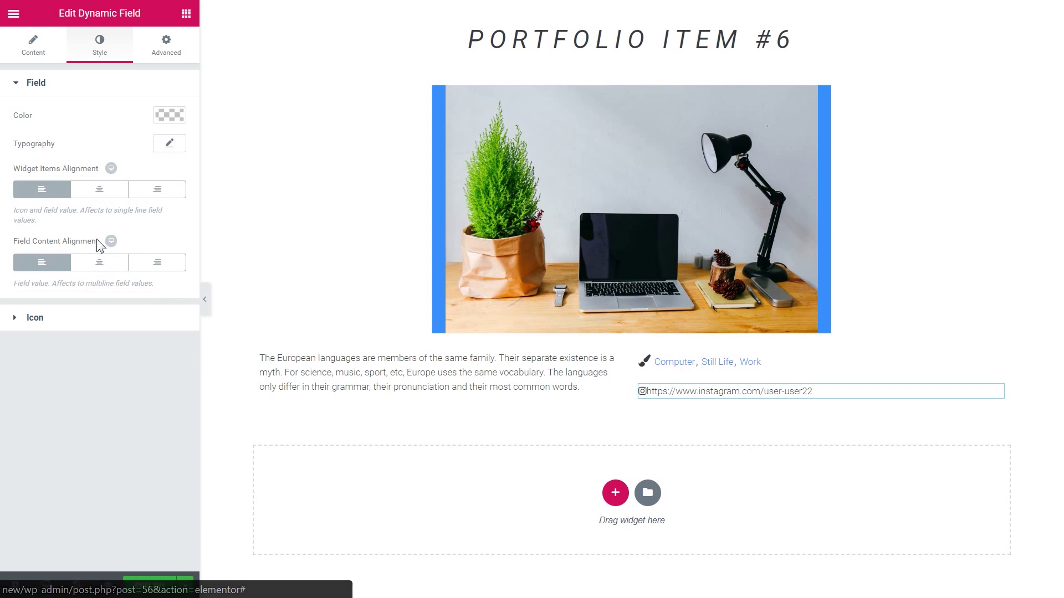
click(83, 319)
drag(13, 195, 29, 201)
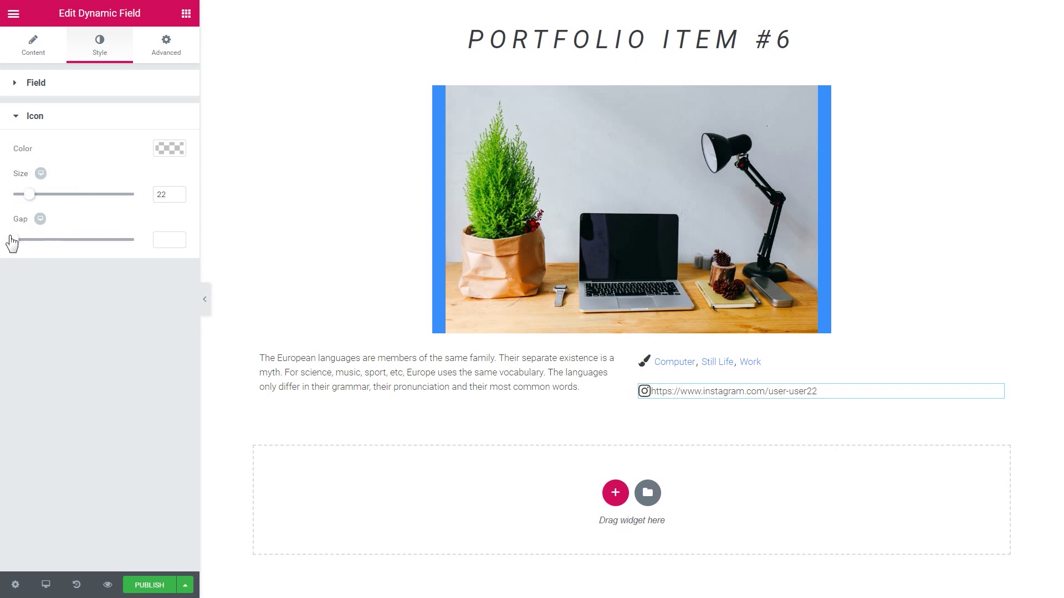
drag(13, 241, 23, 246)
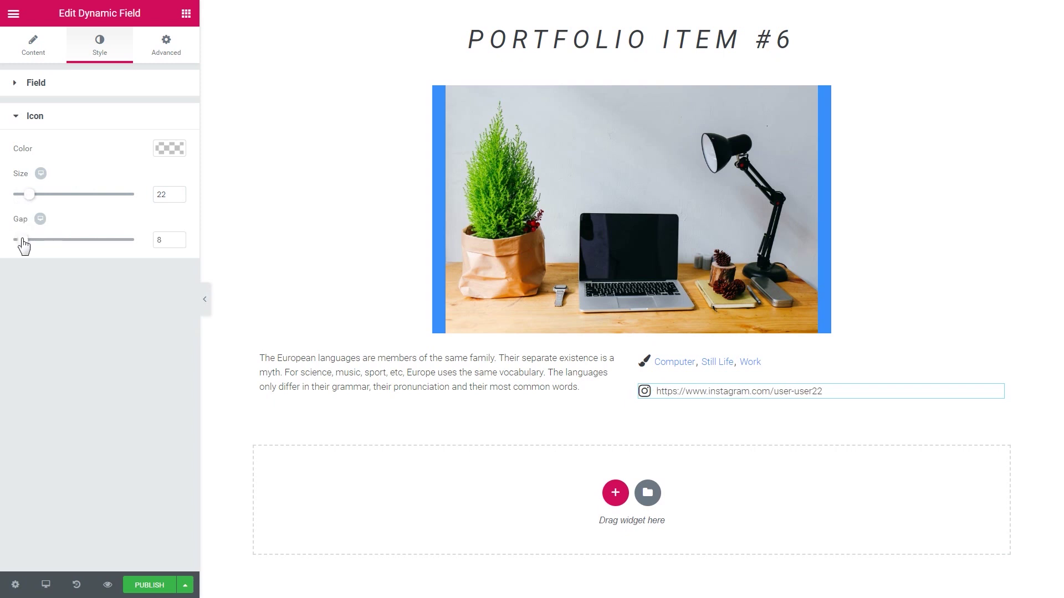
click(76, 87)
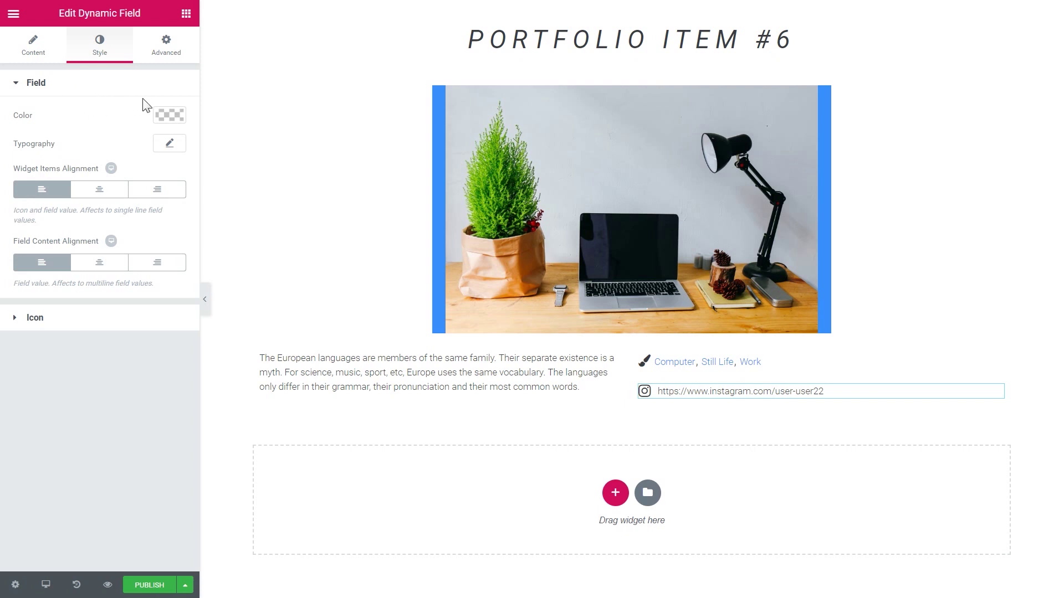
click(169, 144)
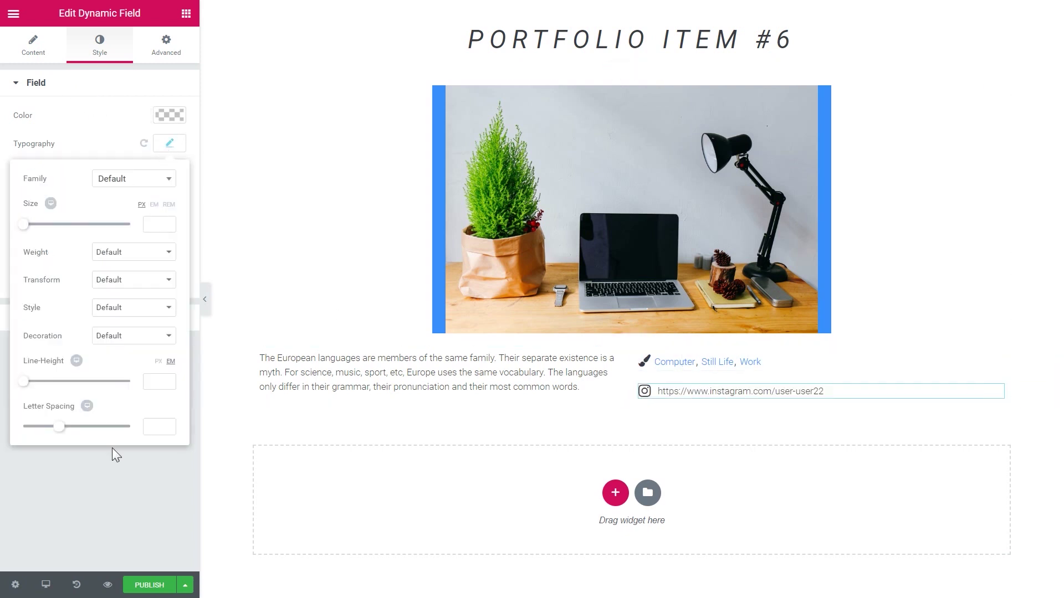
click(98, 483)
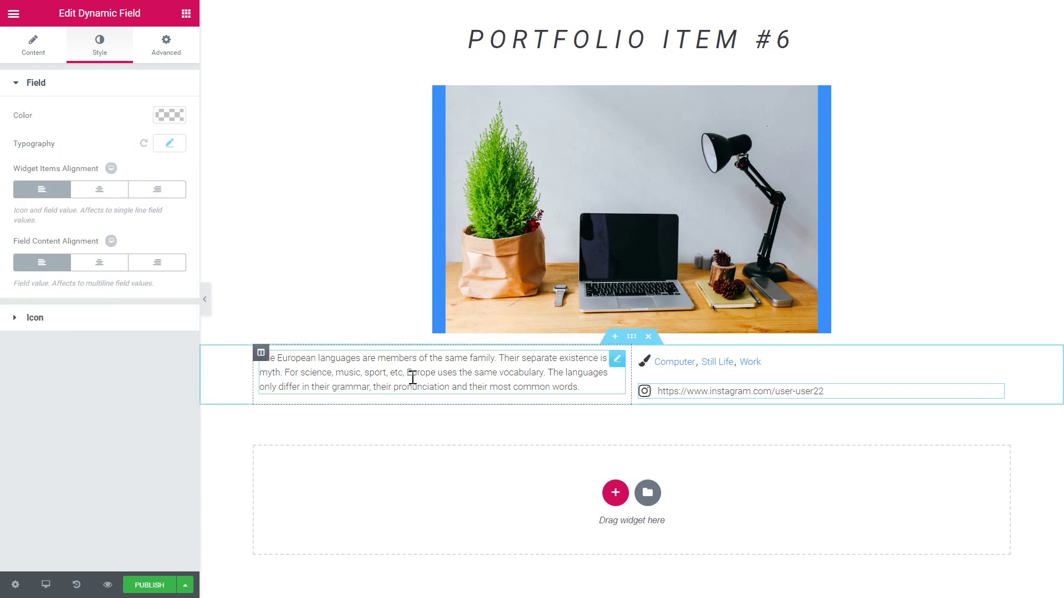
click(186, 14)
Step: Add a Dynamic Meta widget below the link field, keeping the Inline layout
scroll(146, 192, down, 12)
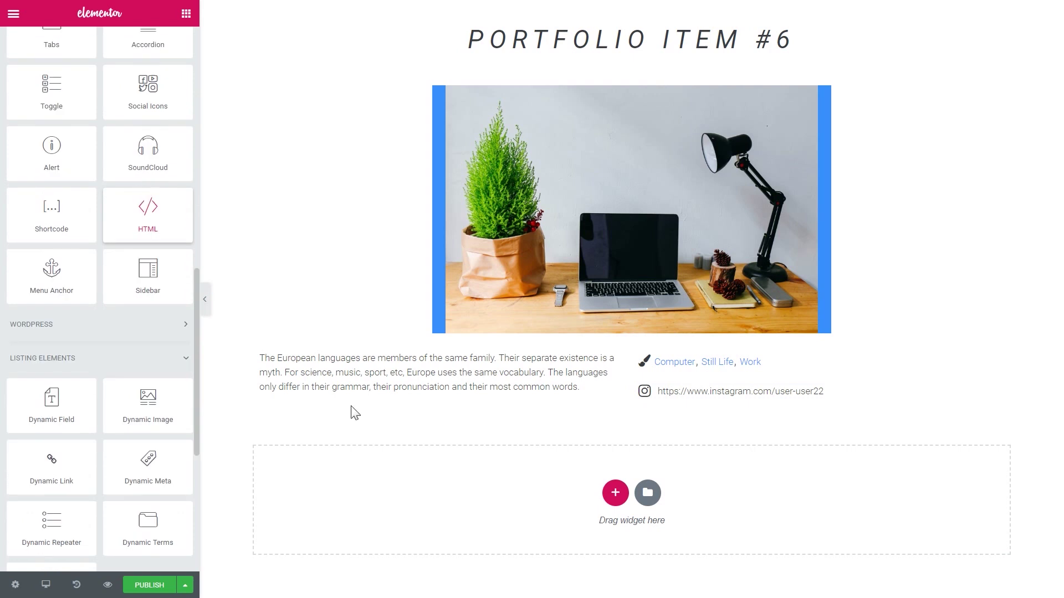
scroll(120, 385, down, 4)
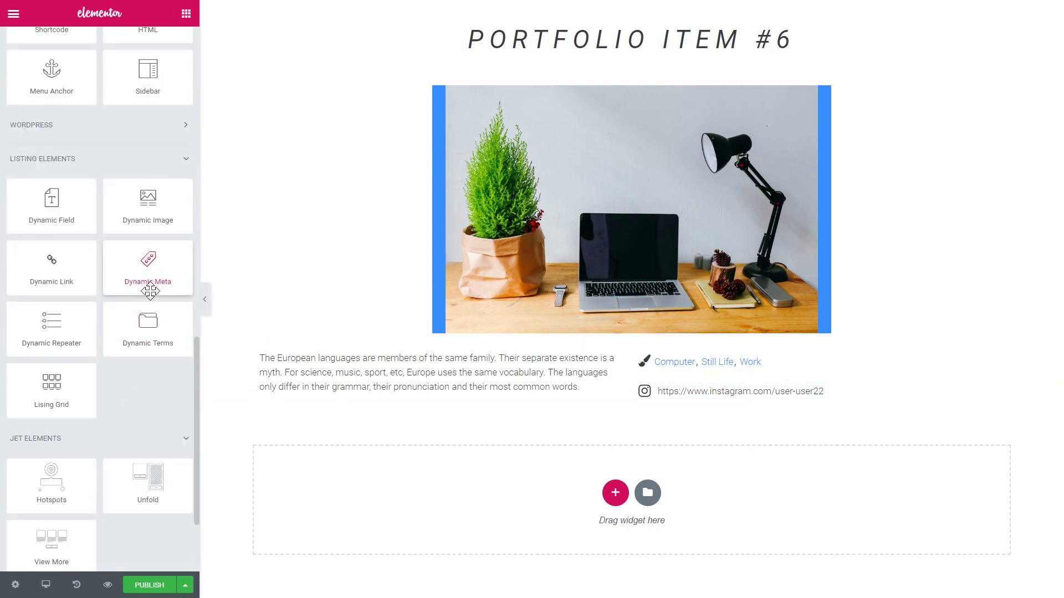
drag(142, 272, 708, 399)
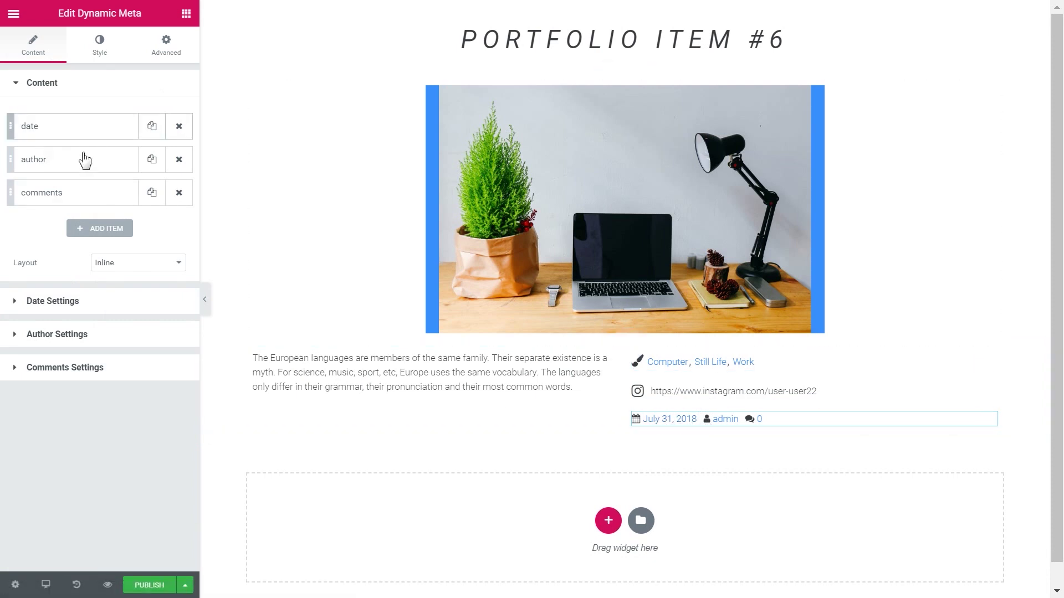
click(102, 230)
click(137, 258)
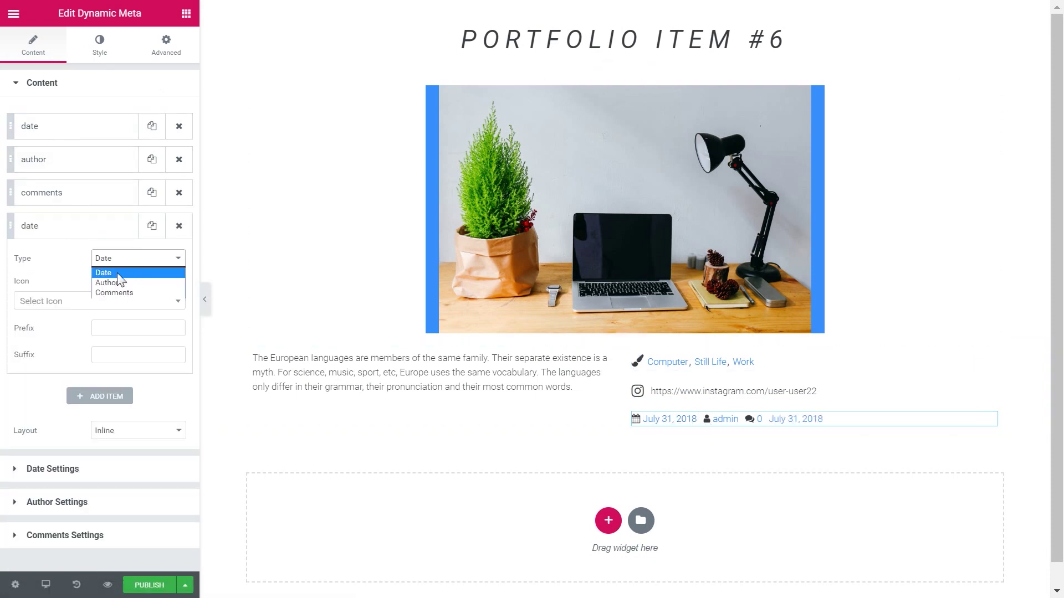
click(121, 272)
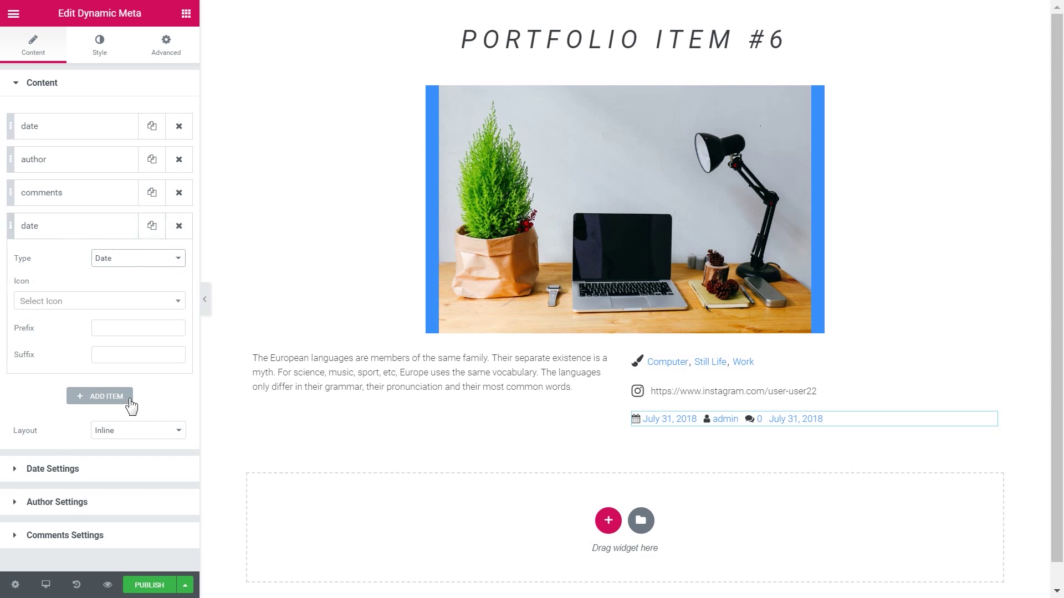
click(178, 226)
click(131, 263)
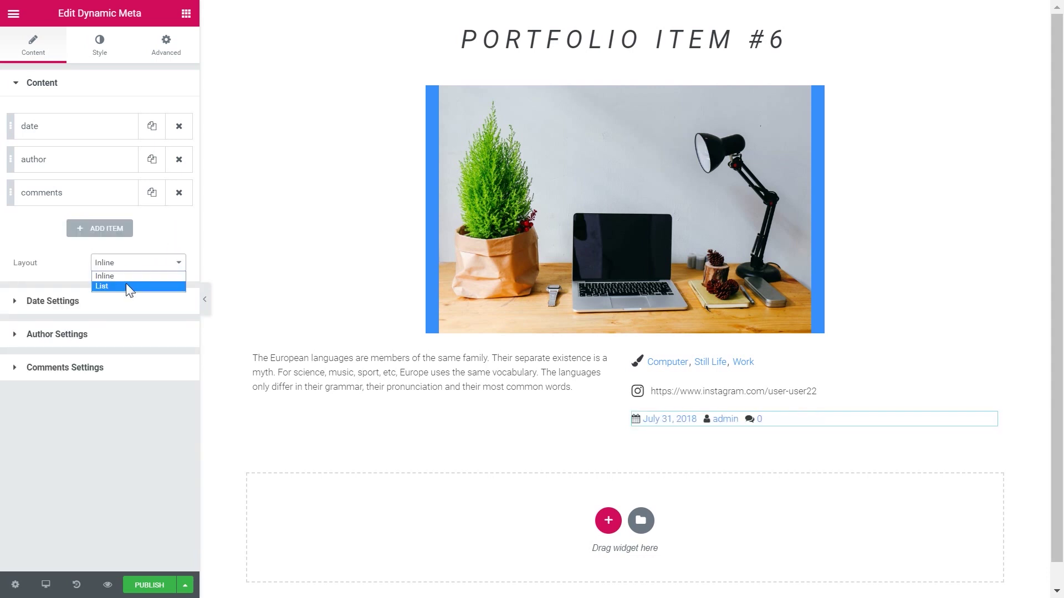
click(111, 285)
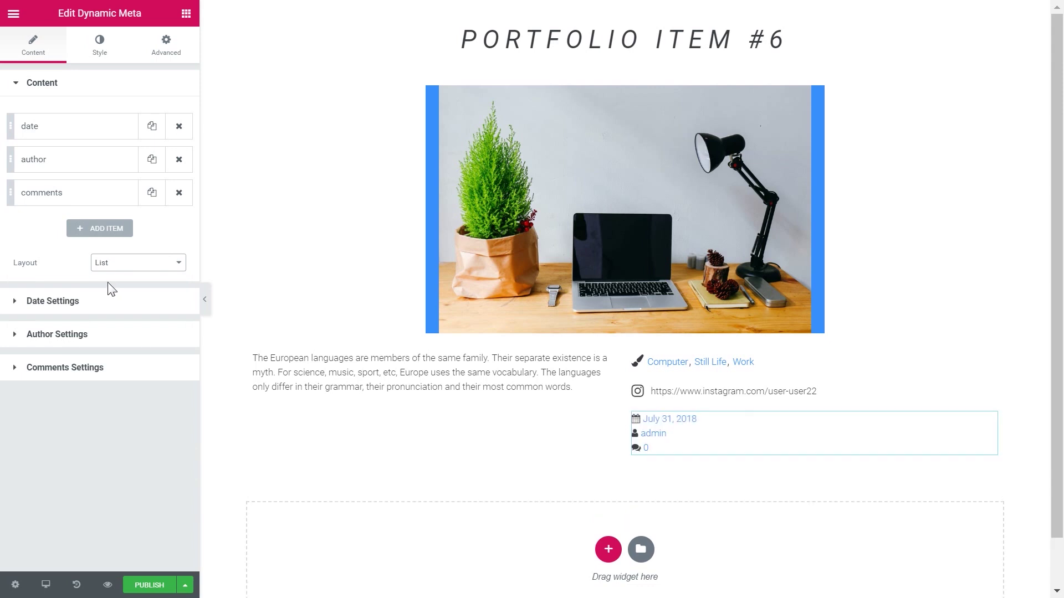
click(115, 263)
click(115, 275)
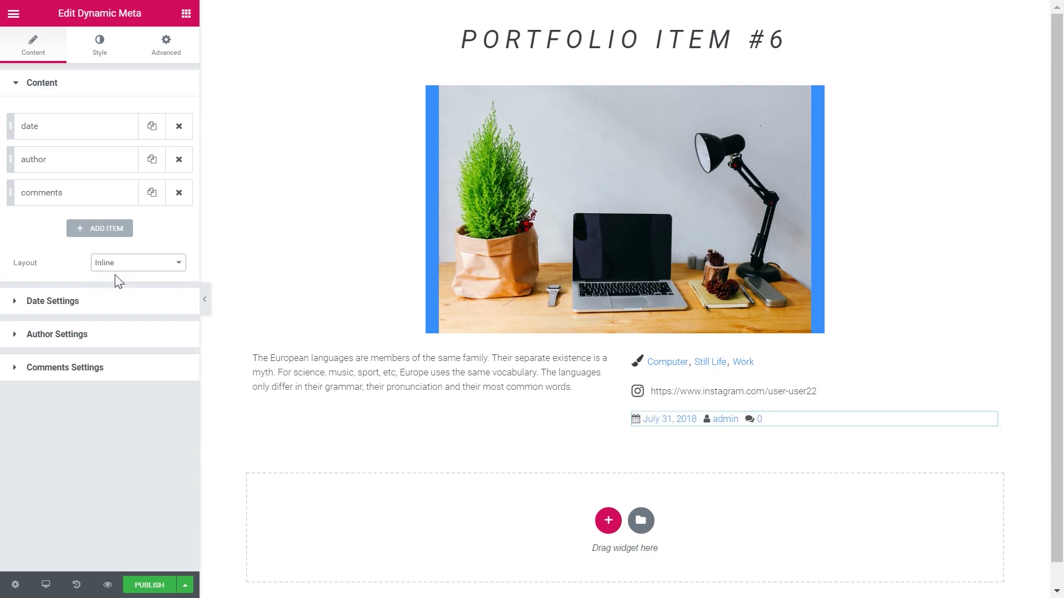
Step: Set the meta row's author link to point to the post
click(13, 300)
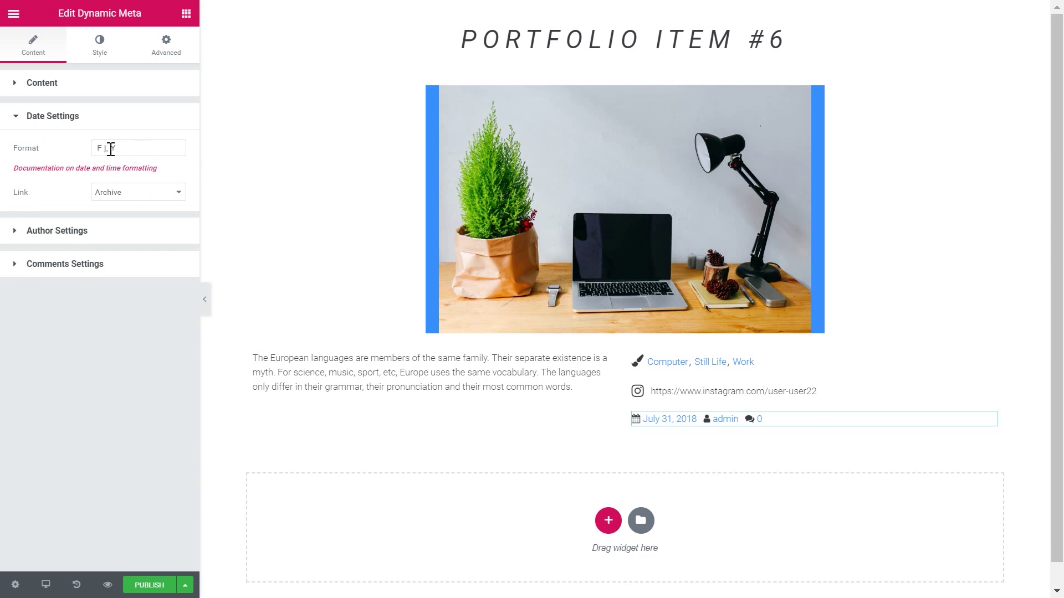
click(15, 236)
click(147, 182)
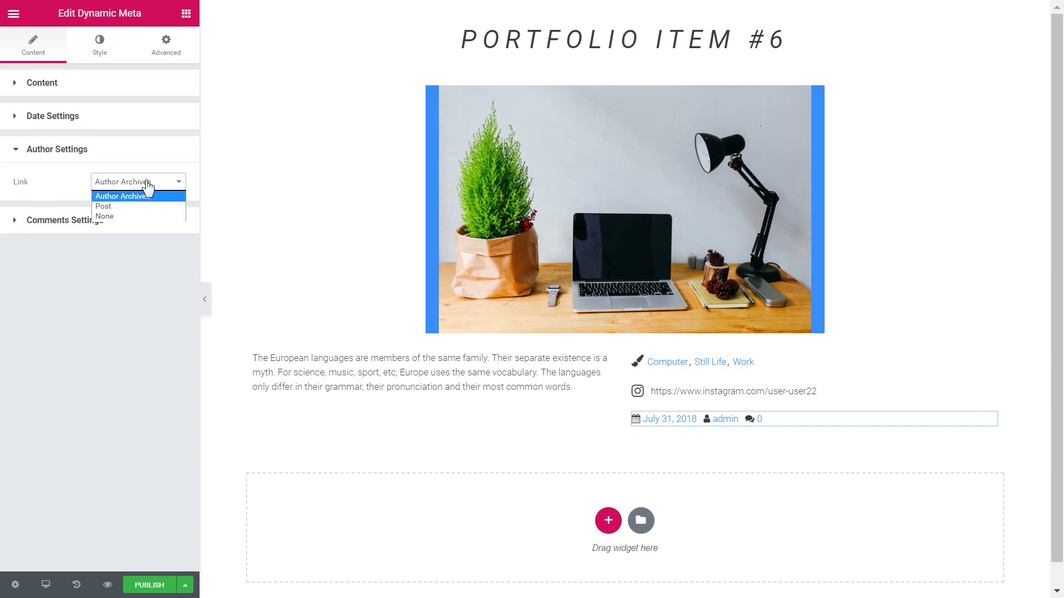
click(111, 208)
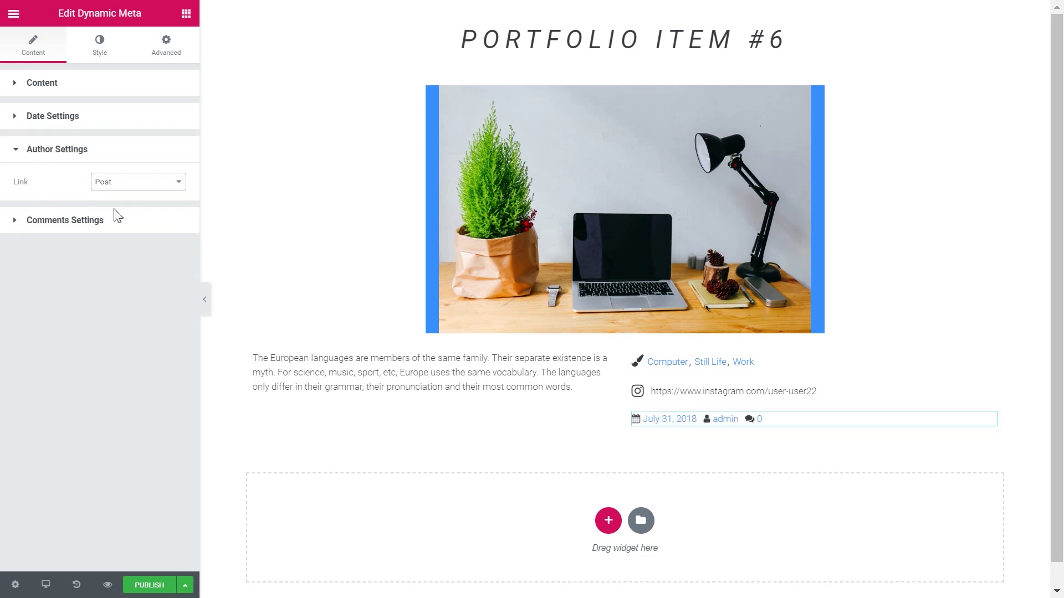
click(92, 220)
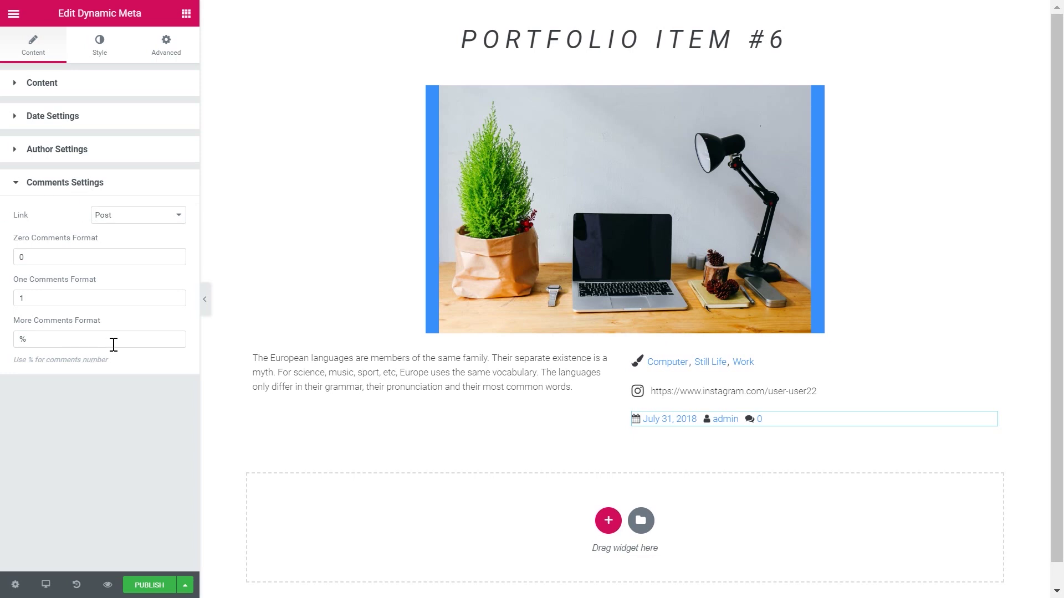
click(66, 184)
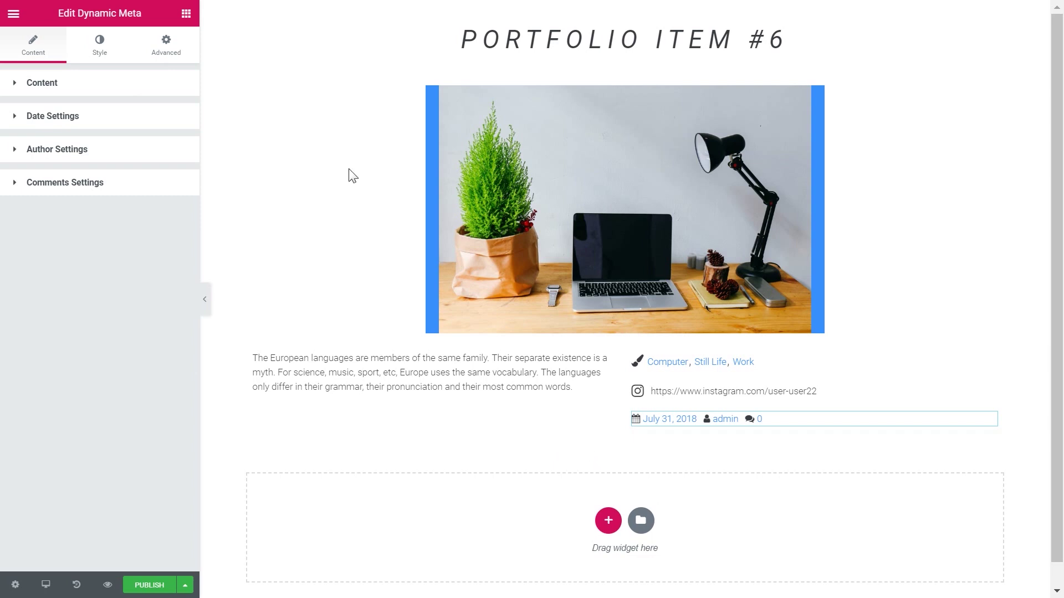
click(186, 13)
scroll(156, 244, down, 10)
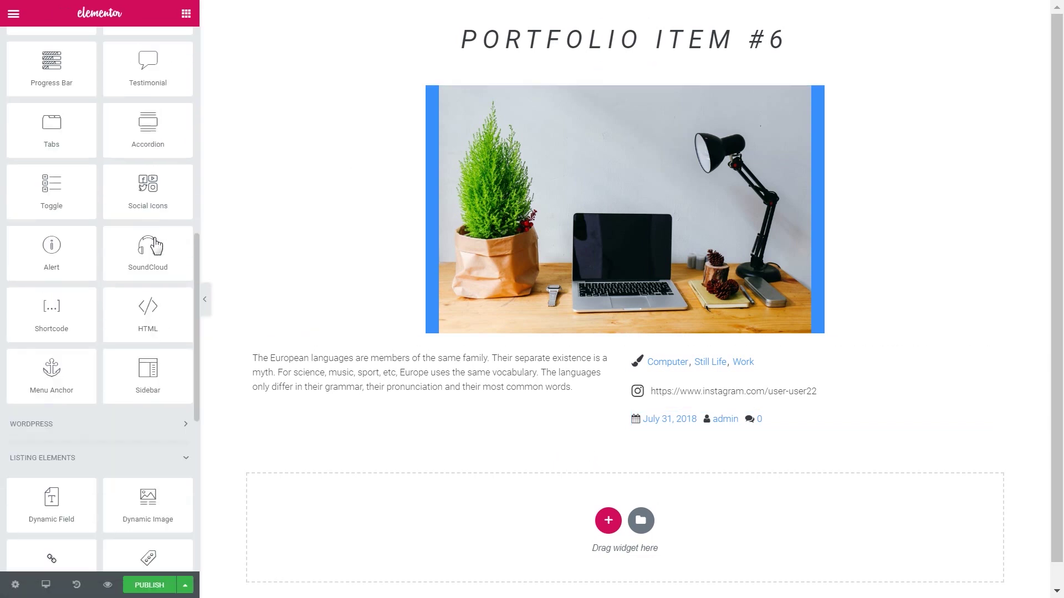
scroll(156, 244, down, 7)
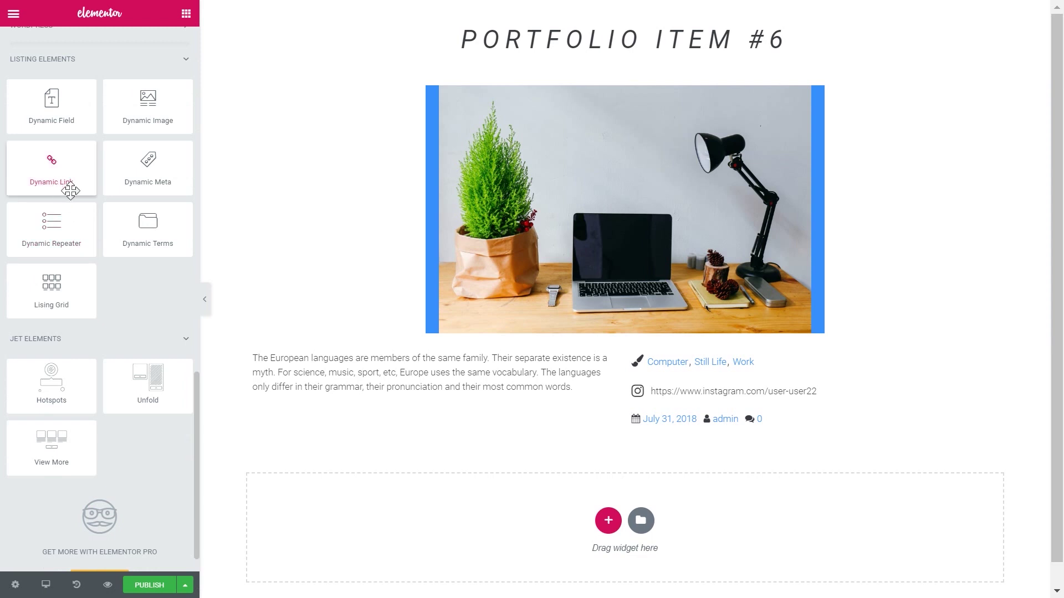
Step: Add a centred Dynamic Link to the Permalink below the meta, labelled 'See This Post'
drag(45, 166, 530, 513)
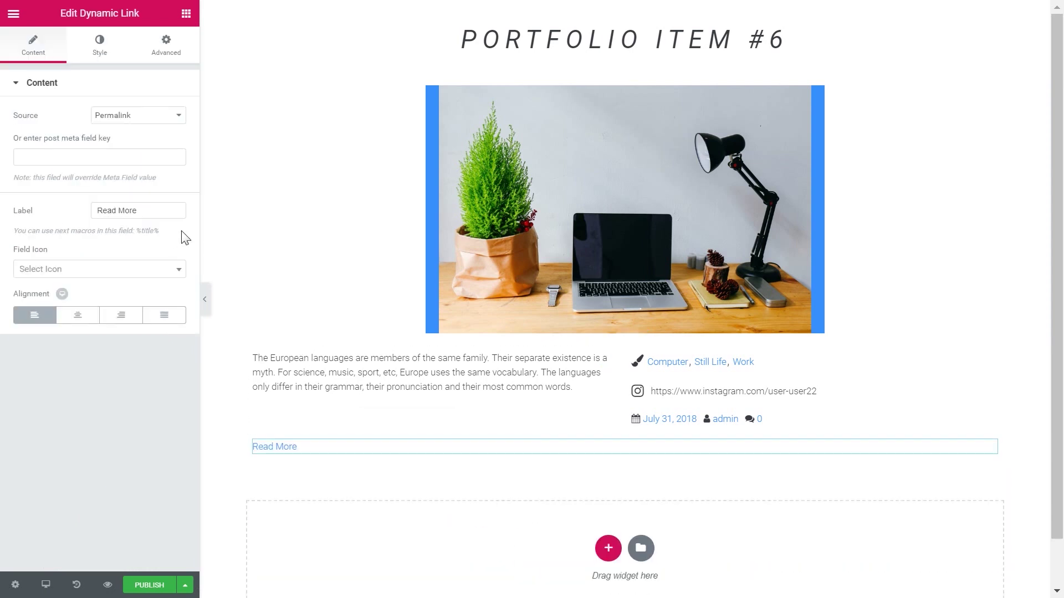
click(130, 117)
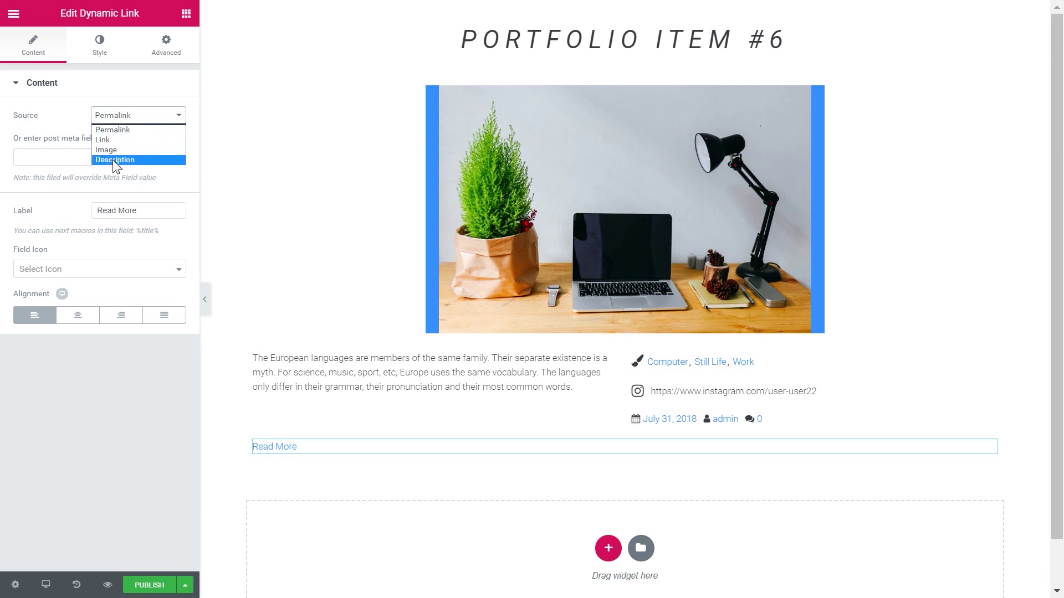
click(123, 132)
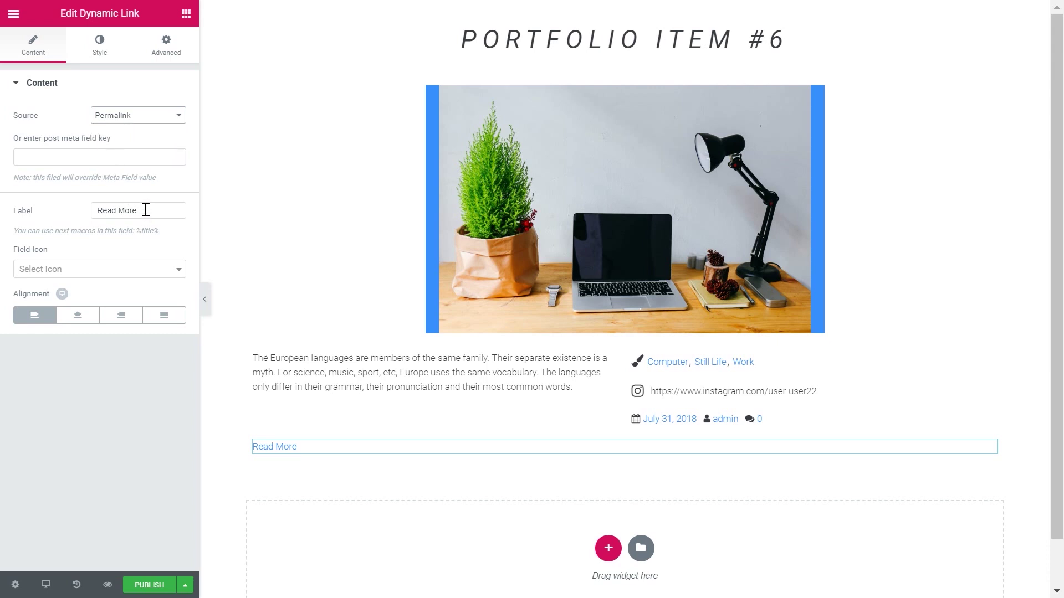
drag(145, 210, 87, 215)
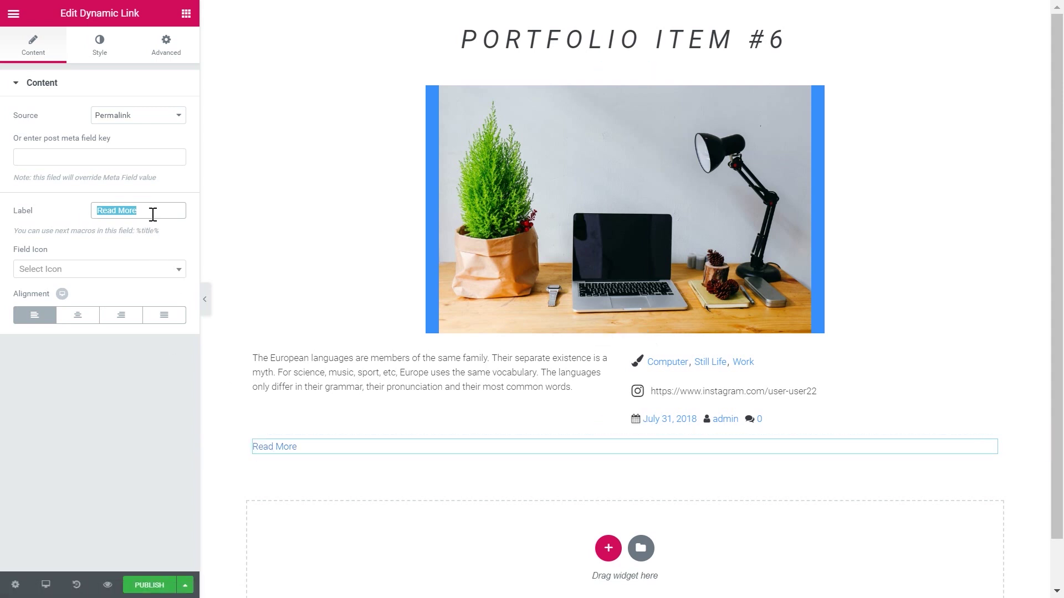
text(See This Post)
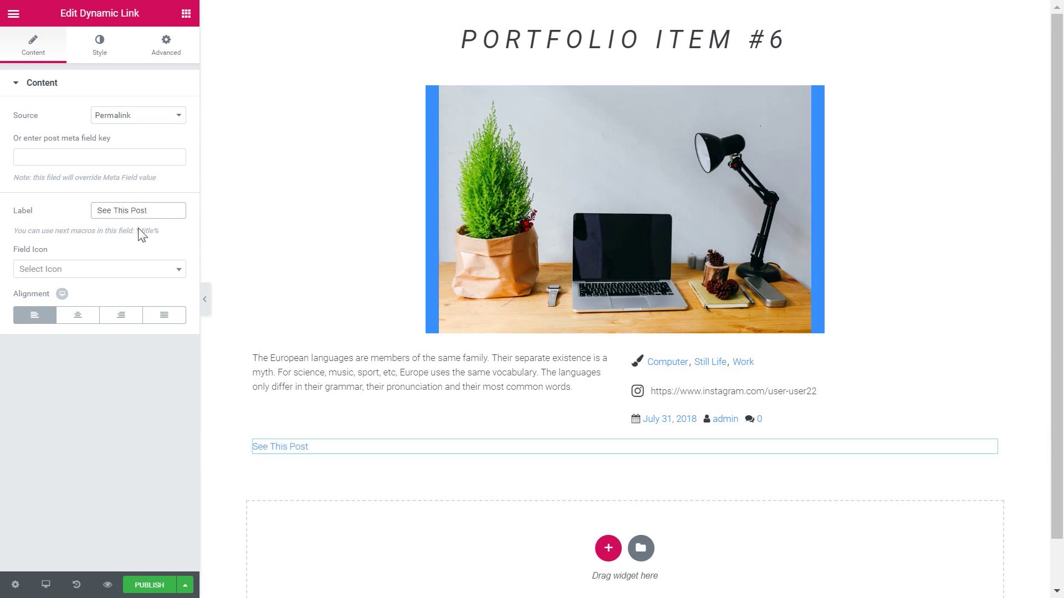
click(79, 319)
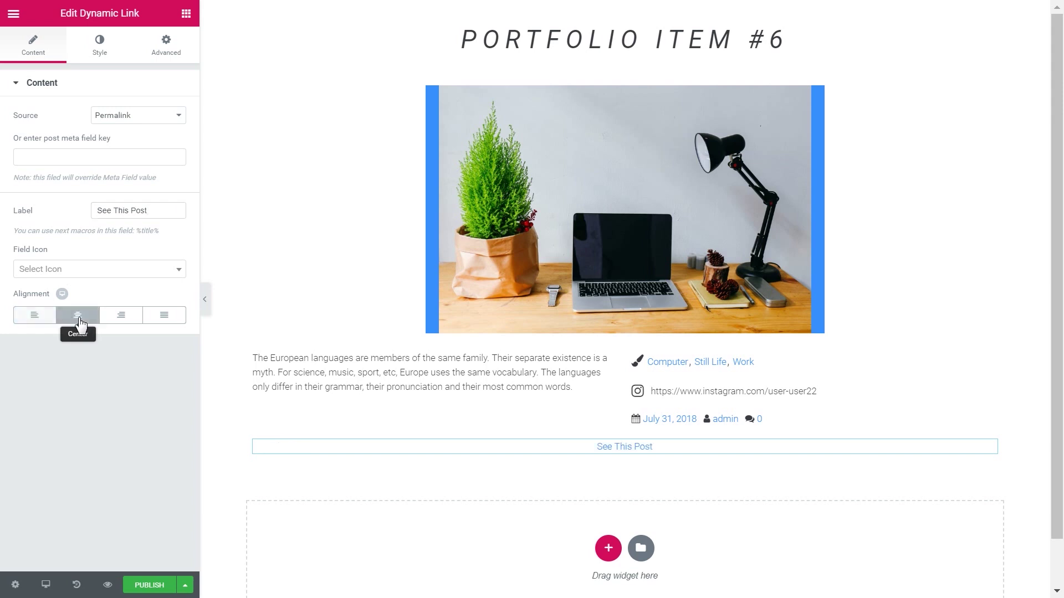
click(106, 56)
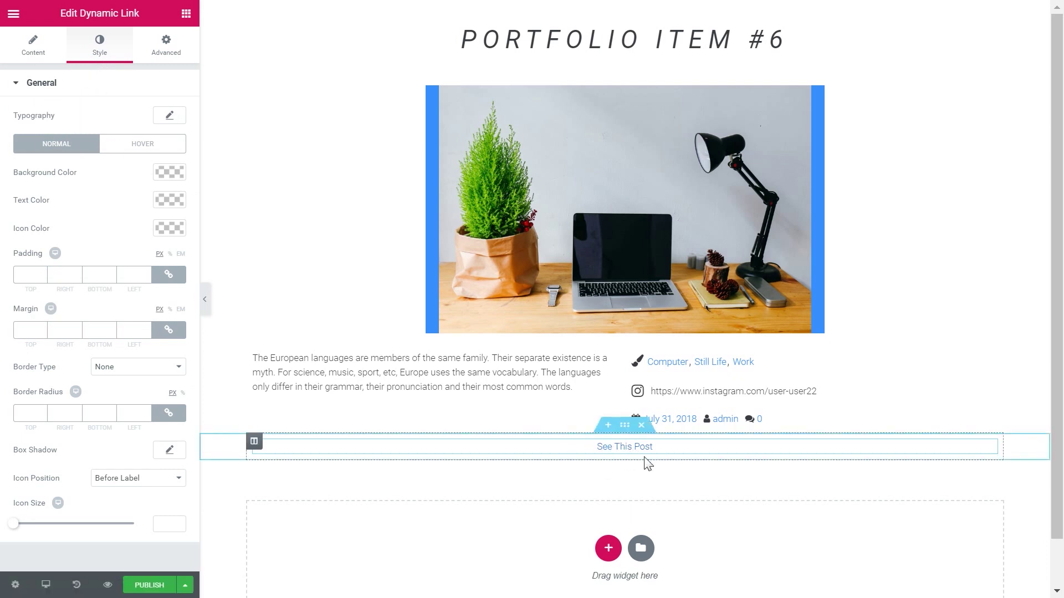
Step: Set the link background colour to blue #4054b2, matching the image border
click(168, 174)
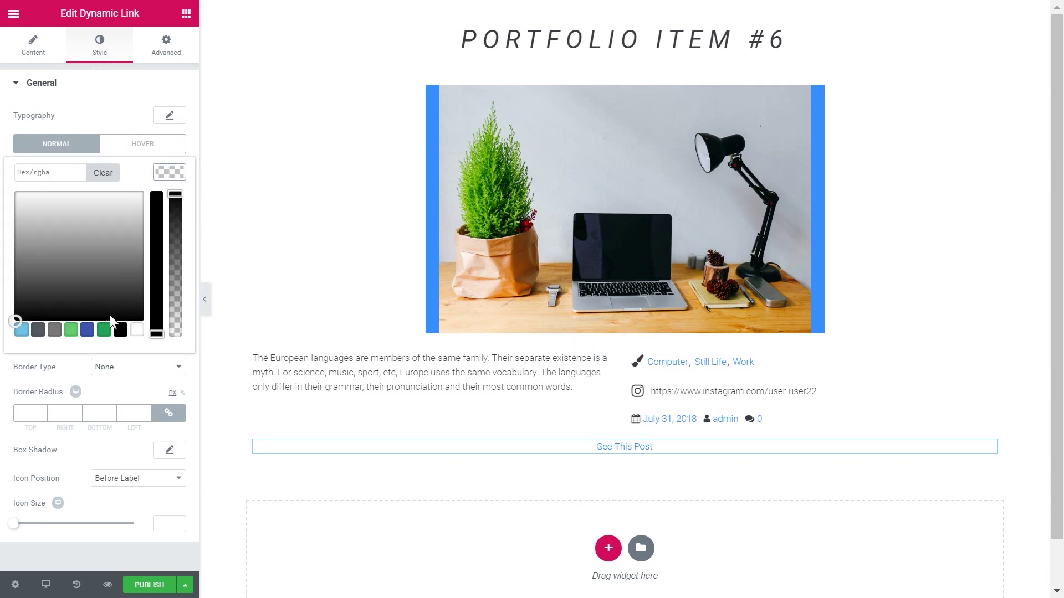
click(87, 331)
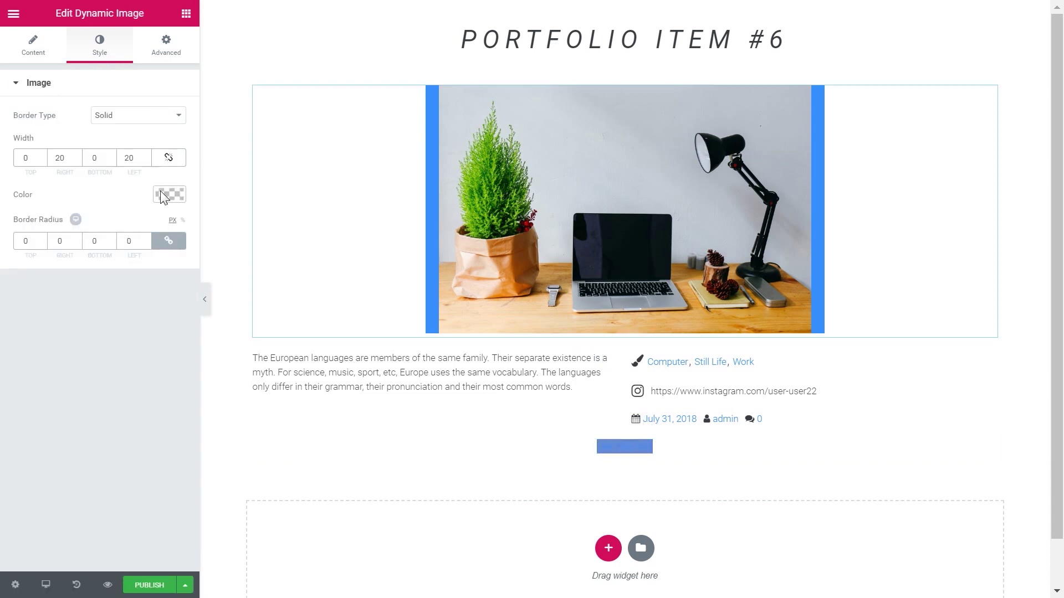
click(166, 192)
click(87, 352)
double_click(68, 195)
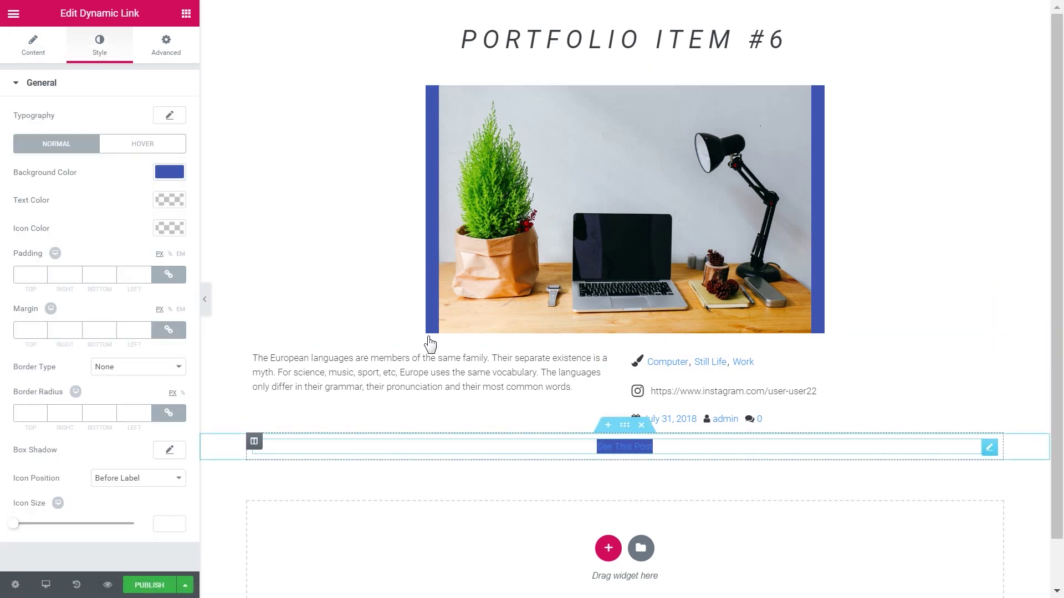
click(177, 178)
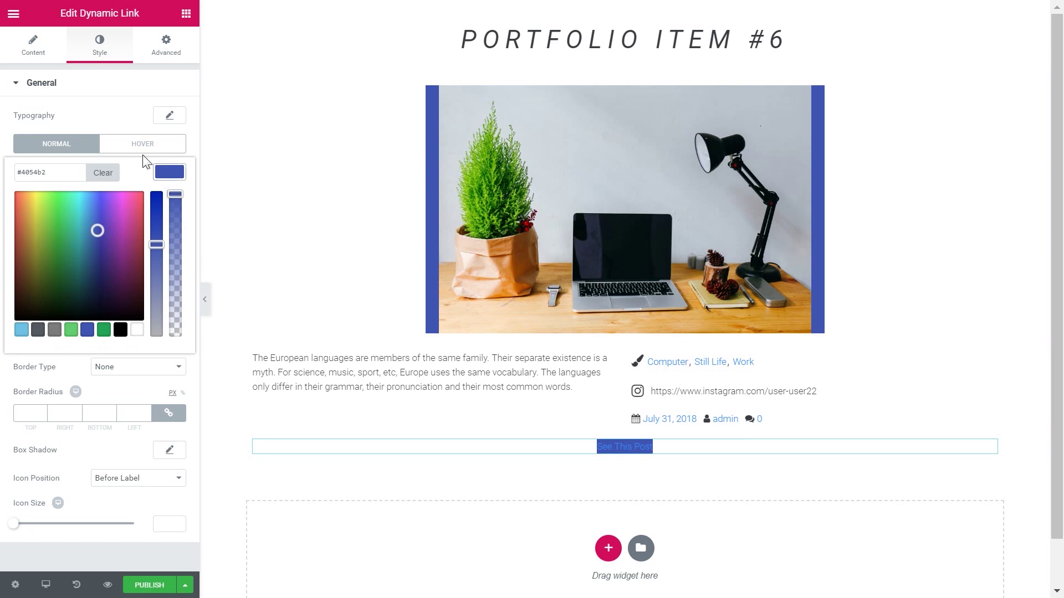
click(126, 129)
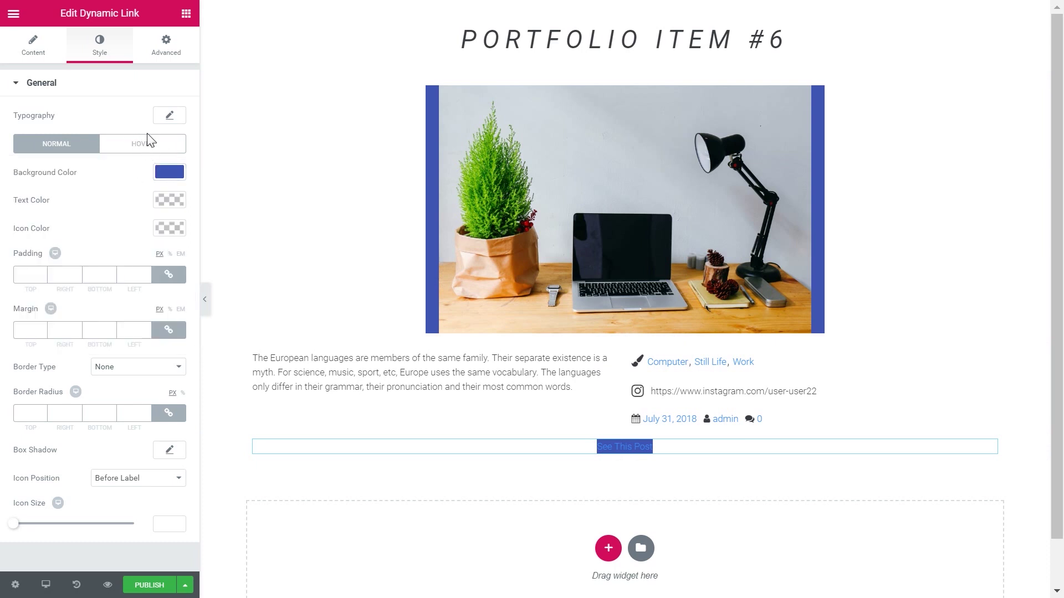
Step: Set the link's text colour to white
click(165, 203)
click(94, 244)
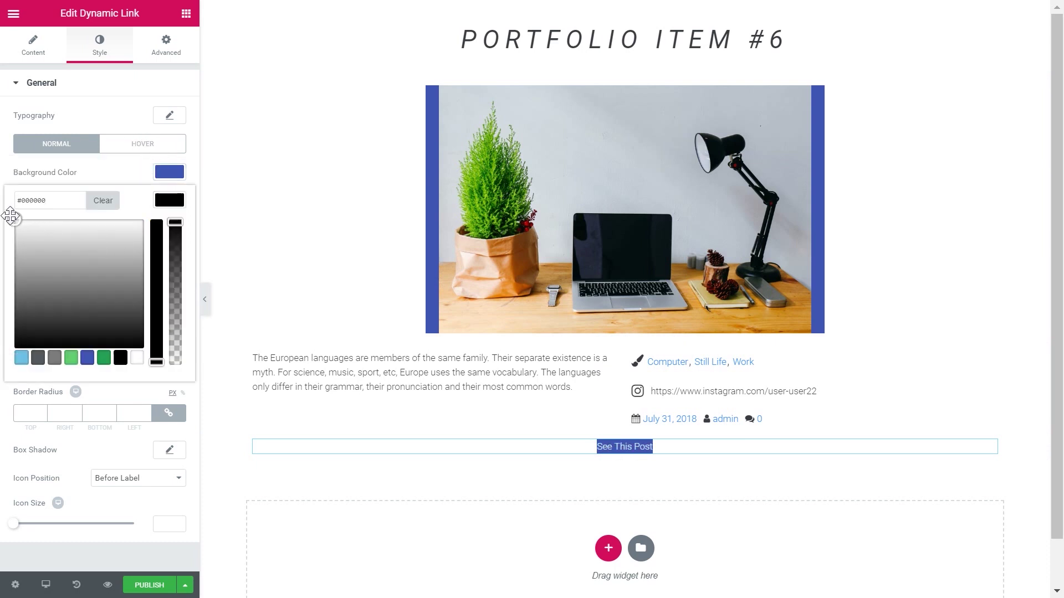
click(3, 218)
click(169, 200)
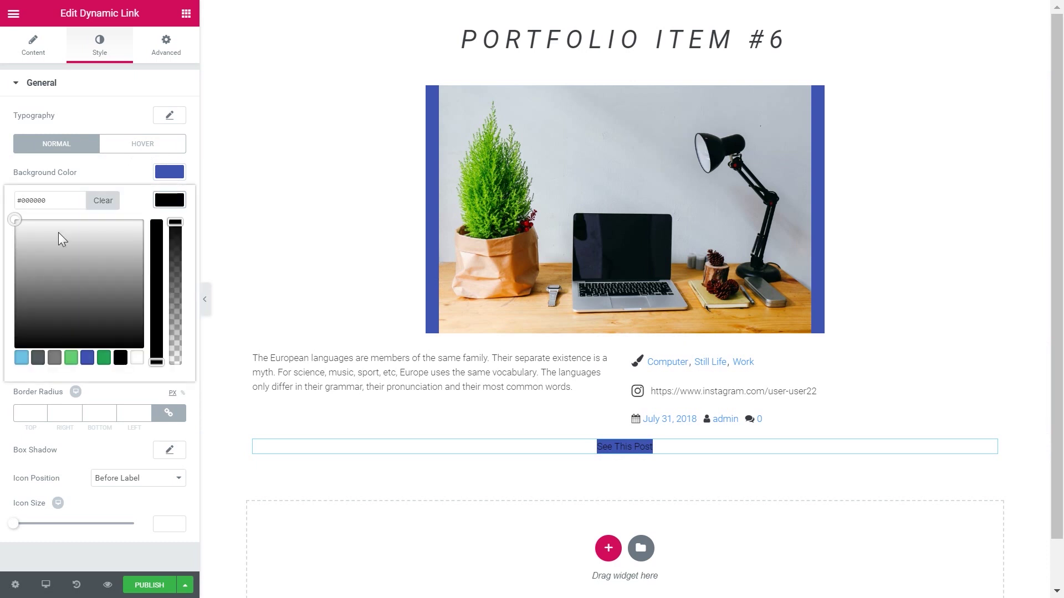
click(17, 218)
click(253, 274)
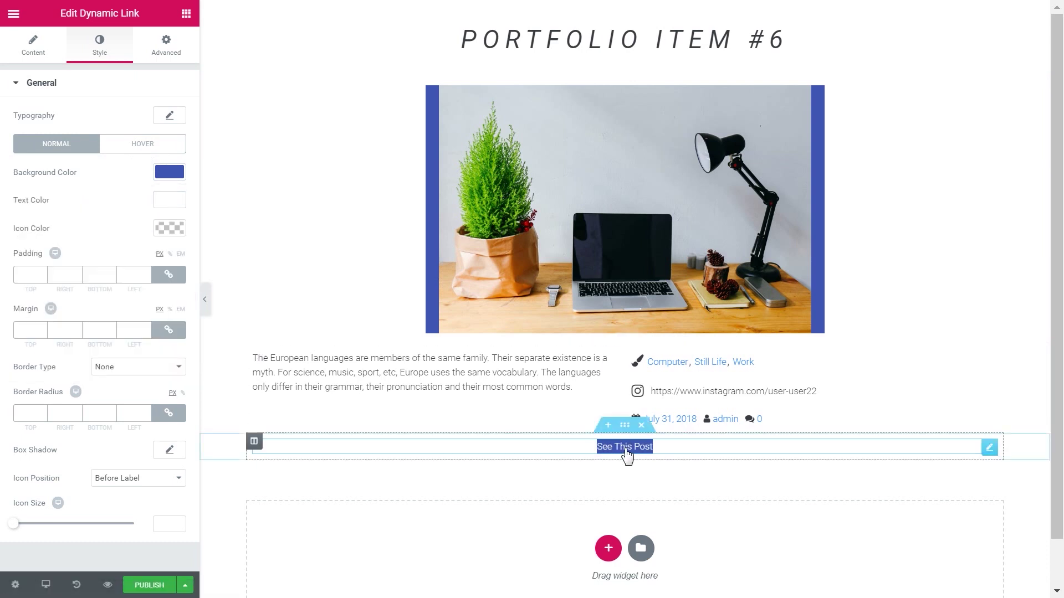
Step: Set unlinked link padding to 12 px top/bottom and 30 px left/right, keeping no border
click(46, 276)
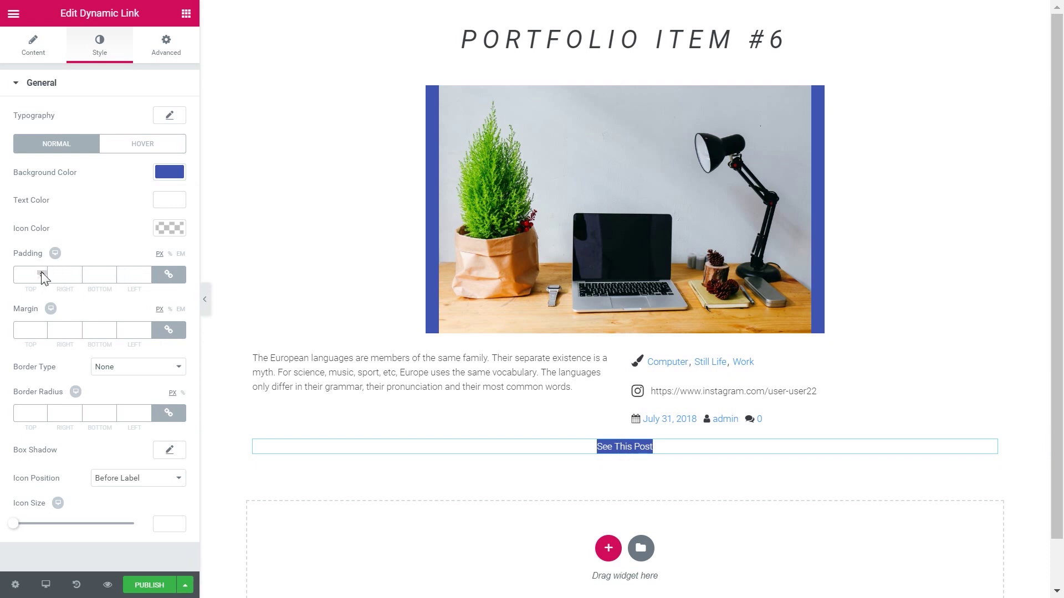
text(20)
click(42, 272)
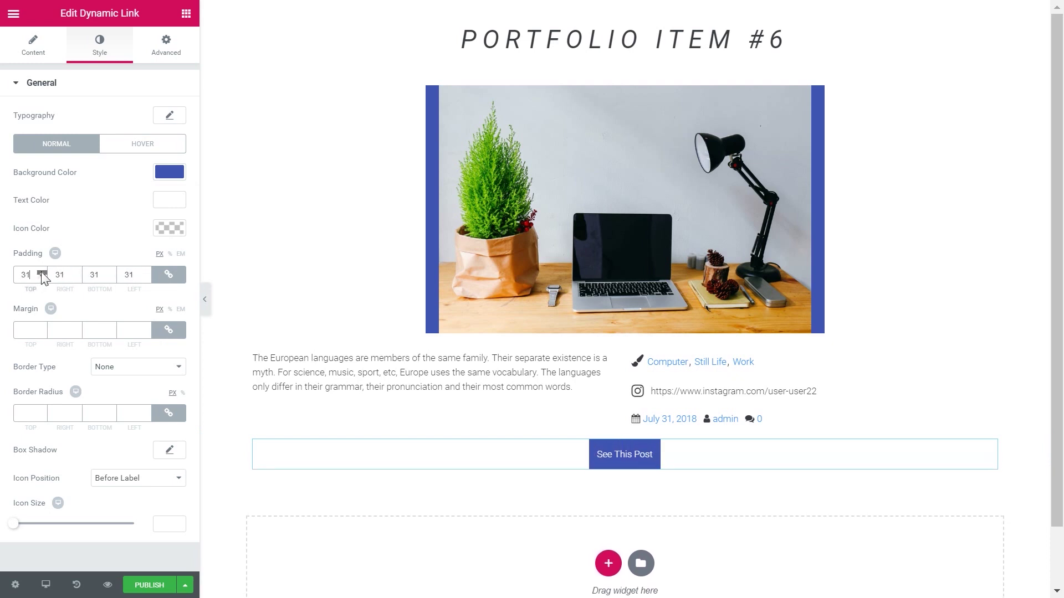
click(42, 278)
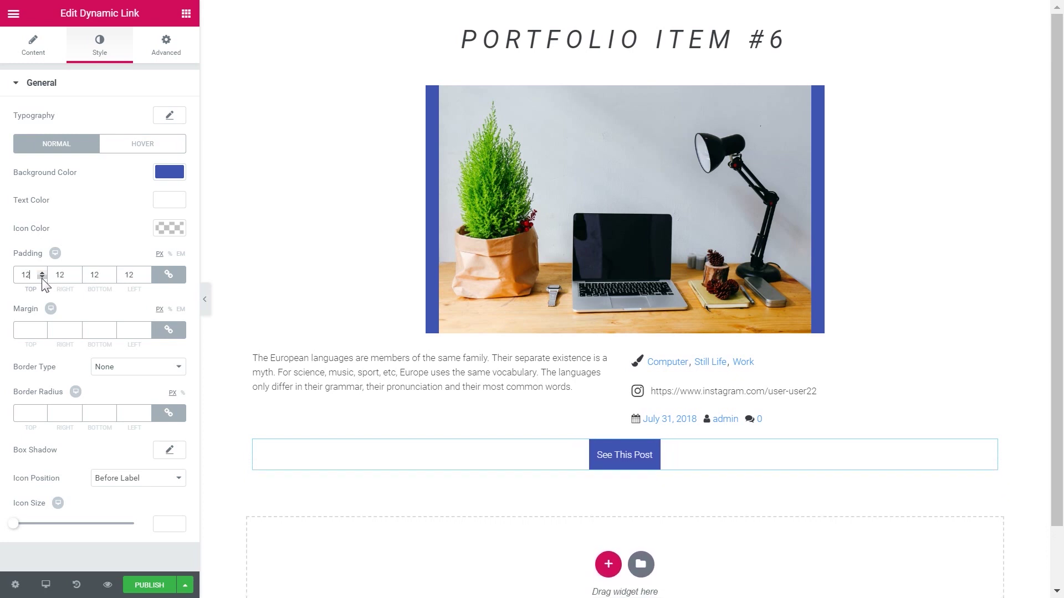
click(157, 281)
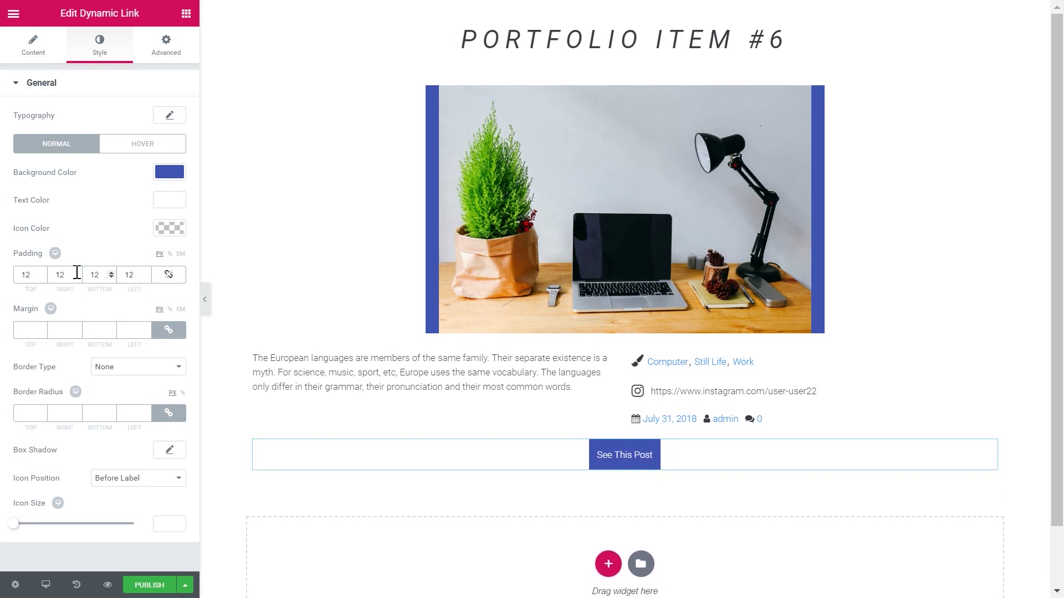
drag(78, 272, 109, 279)
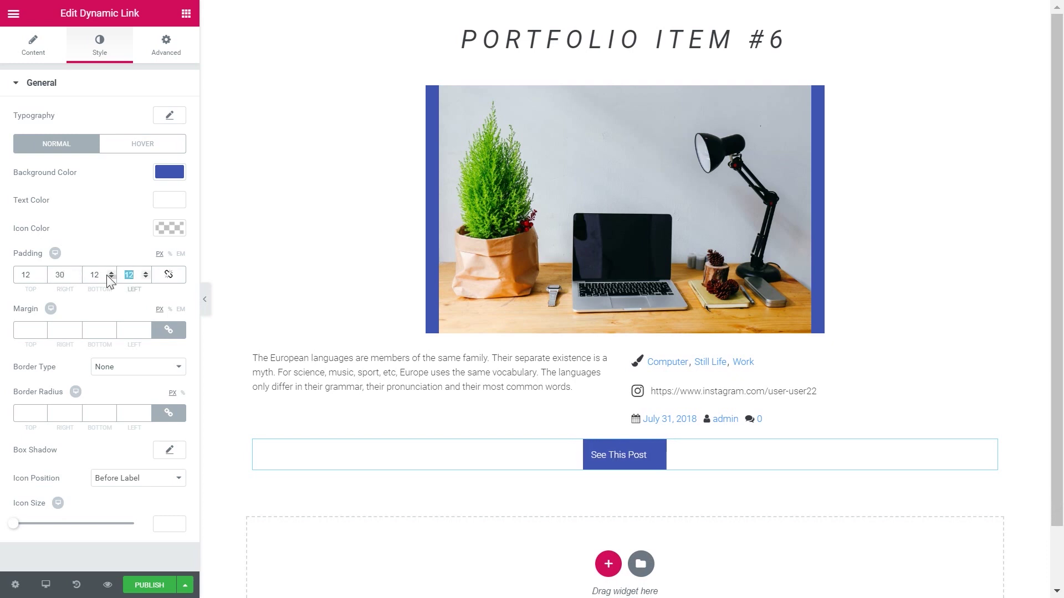
text(30)
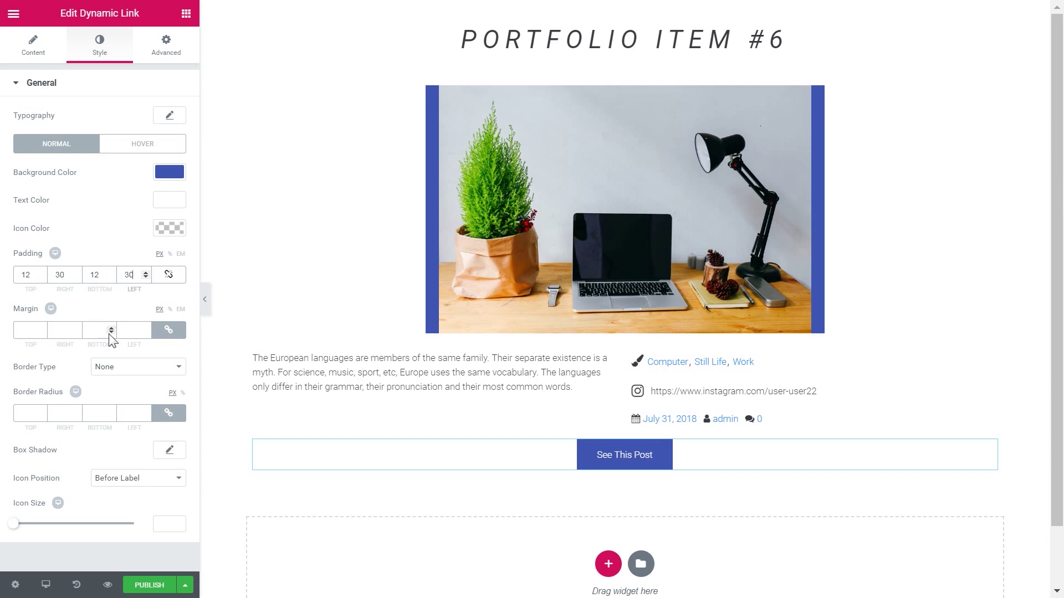
click(133, 369)
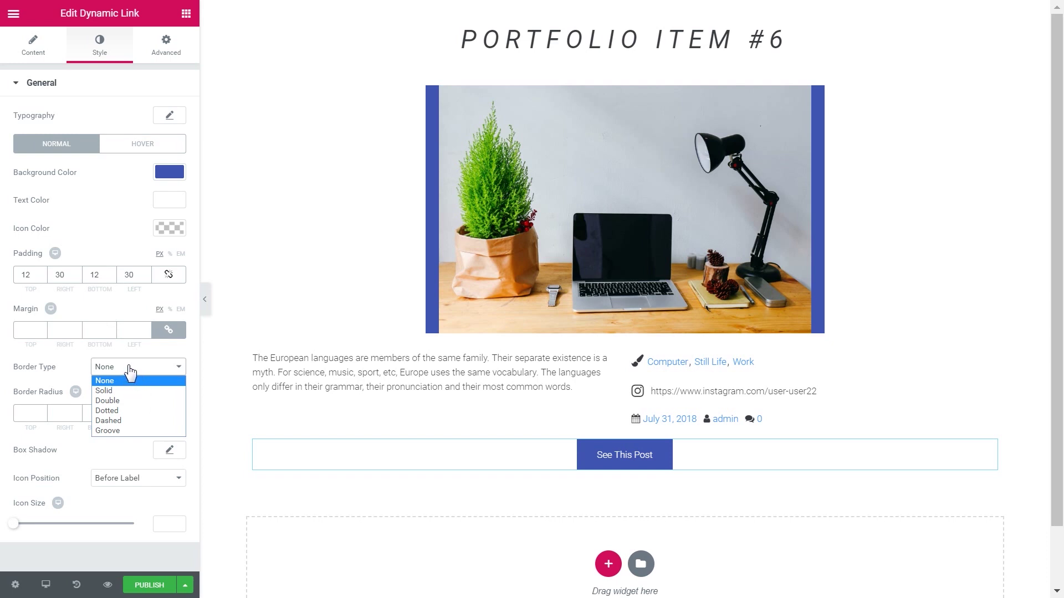
click(113, 376)
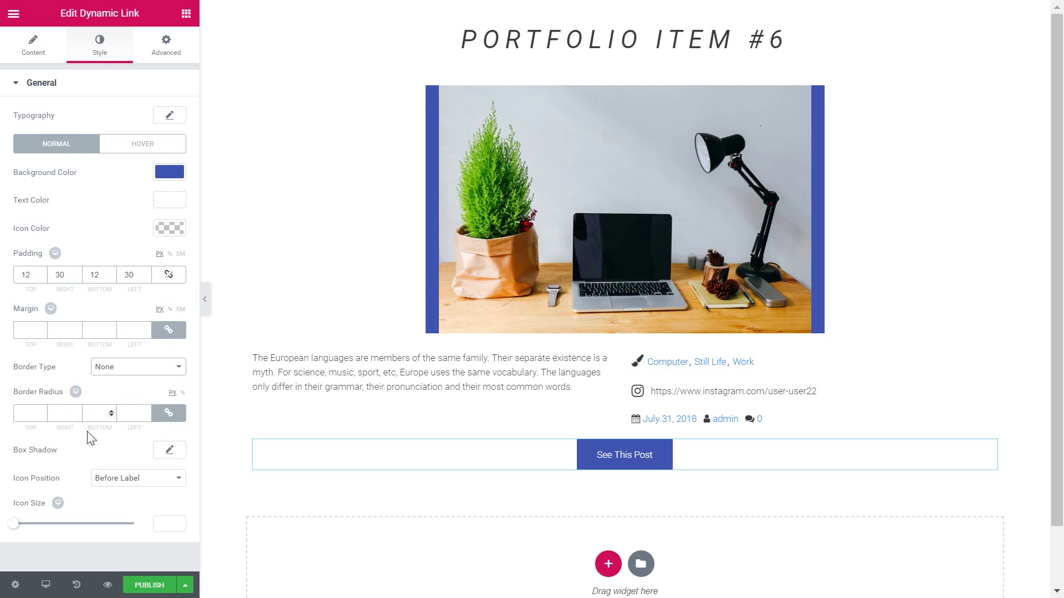
click(147, 483)
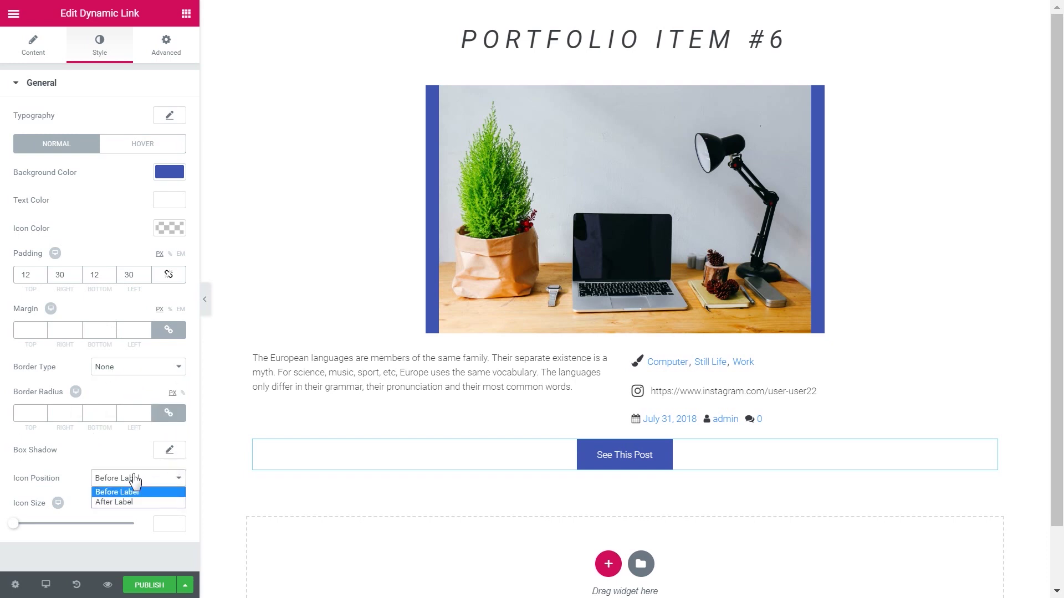
click(135, 481)
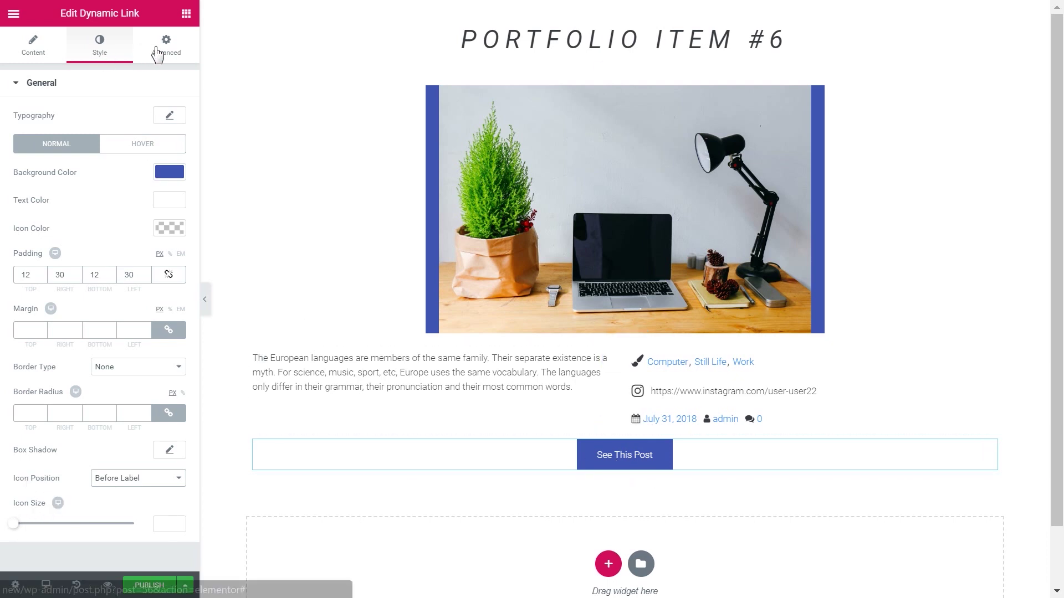
Step: Style the link text at 17 px, uppercase, weight 400, letter spacing 3.9
click(169, 116)
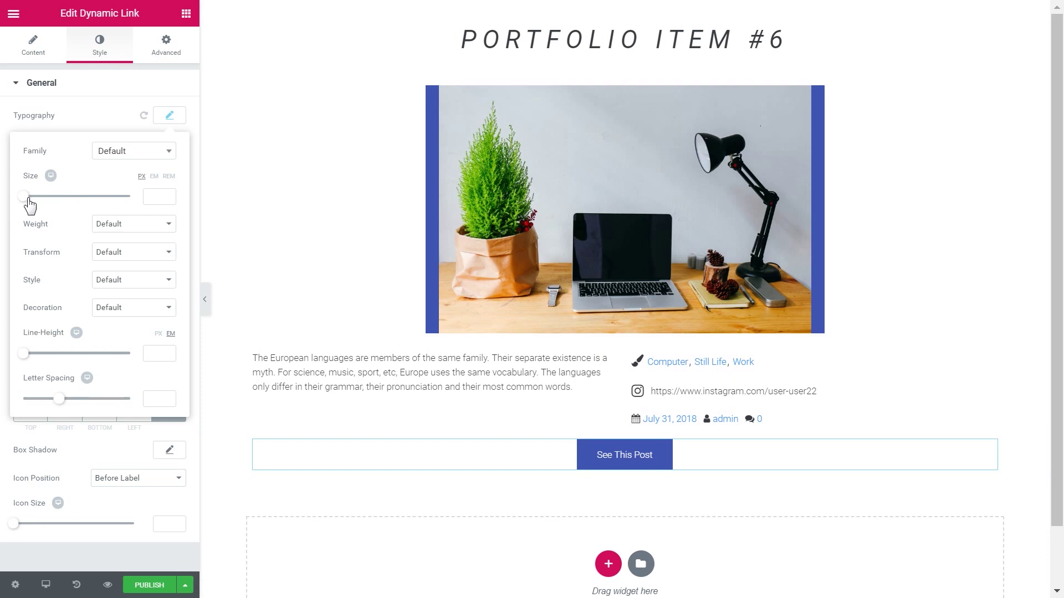
drag(28, 200, 36, 204)
click(130, 253)
click(126, 275)
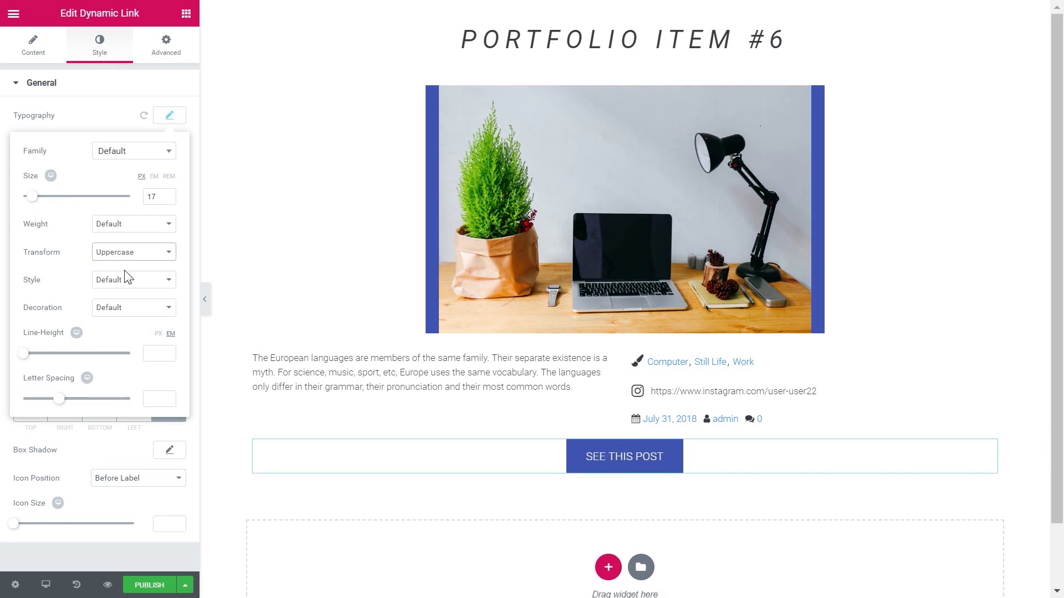
click(127, 224)
click(118, 269)
drag(73, 398, 86, 399)
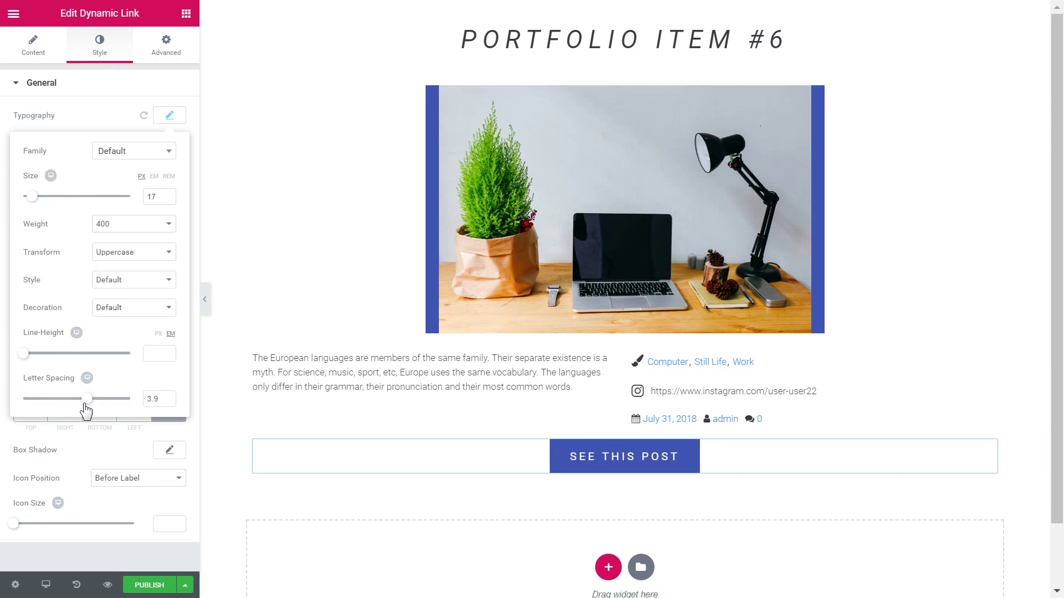
click(106, 116)
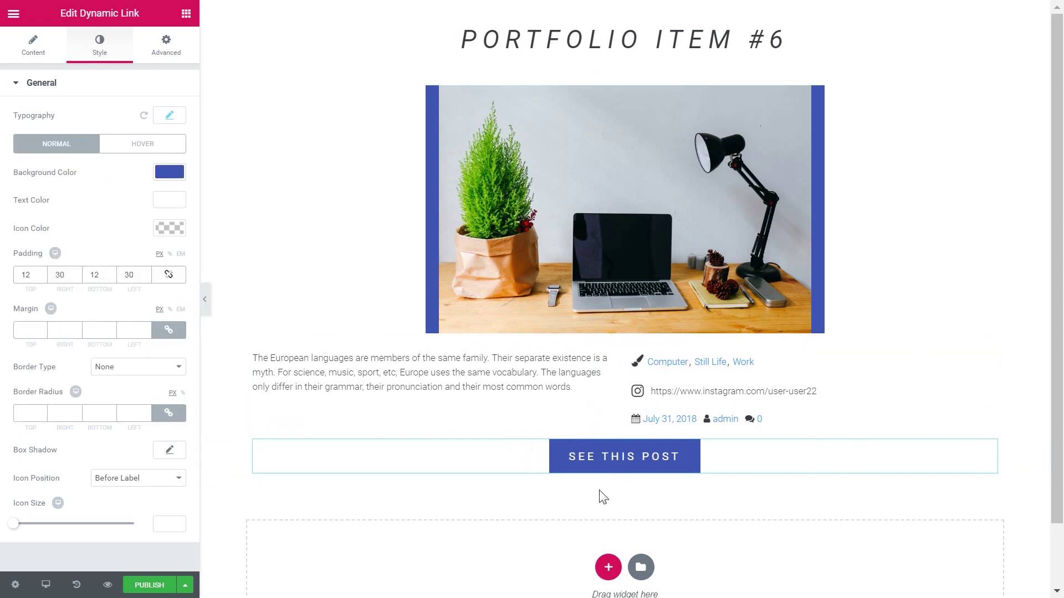
click(186, 13)
scroll(123, 252, down, 10)
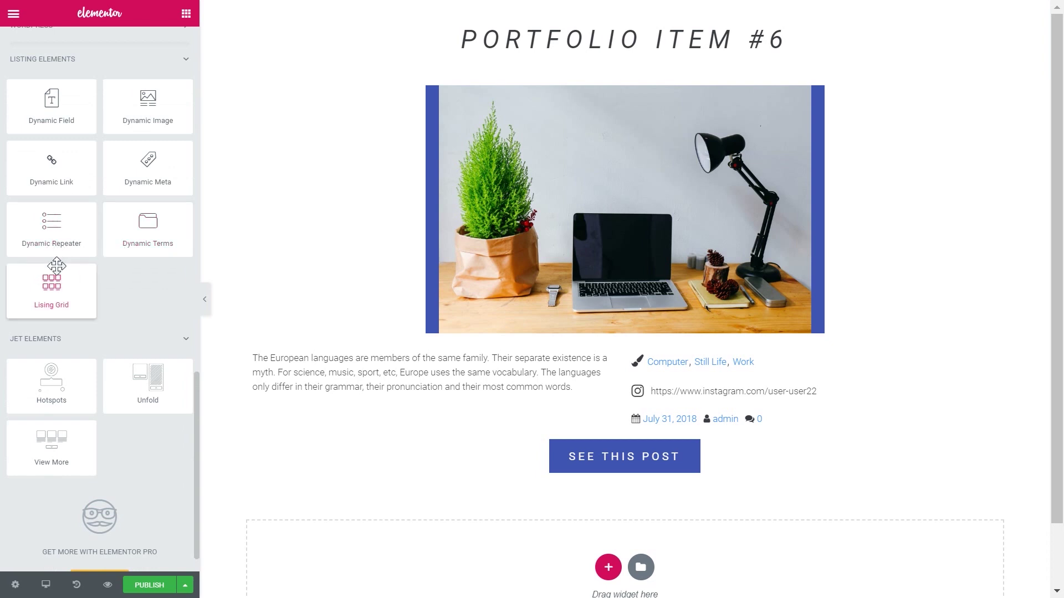
drag(52, 233, 453, 470)
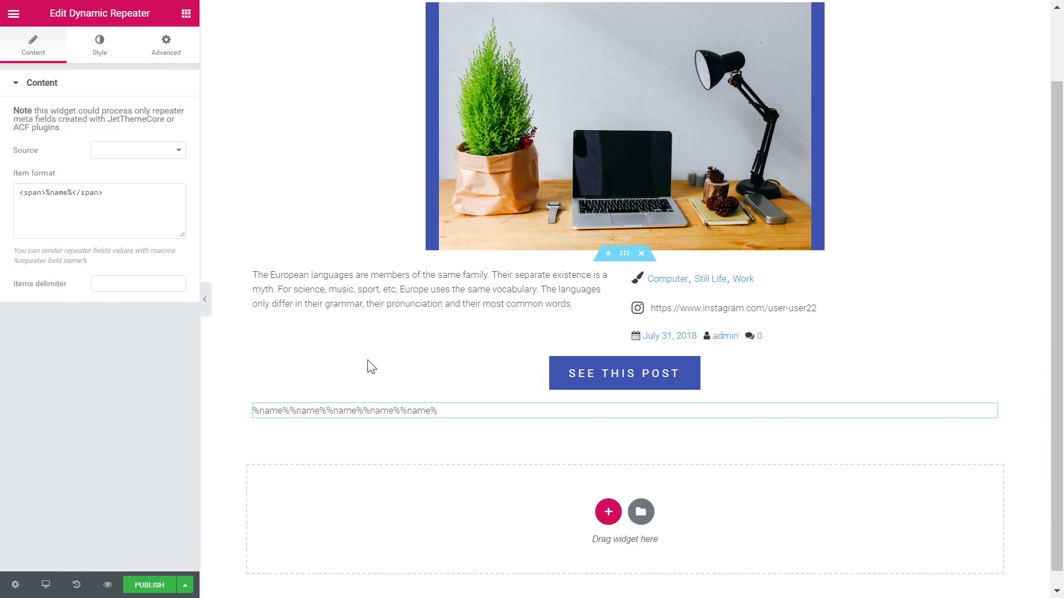
click(640, 391)
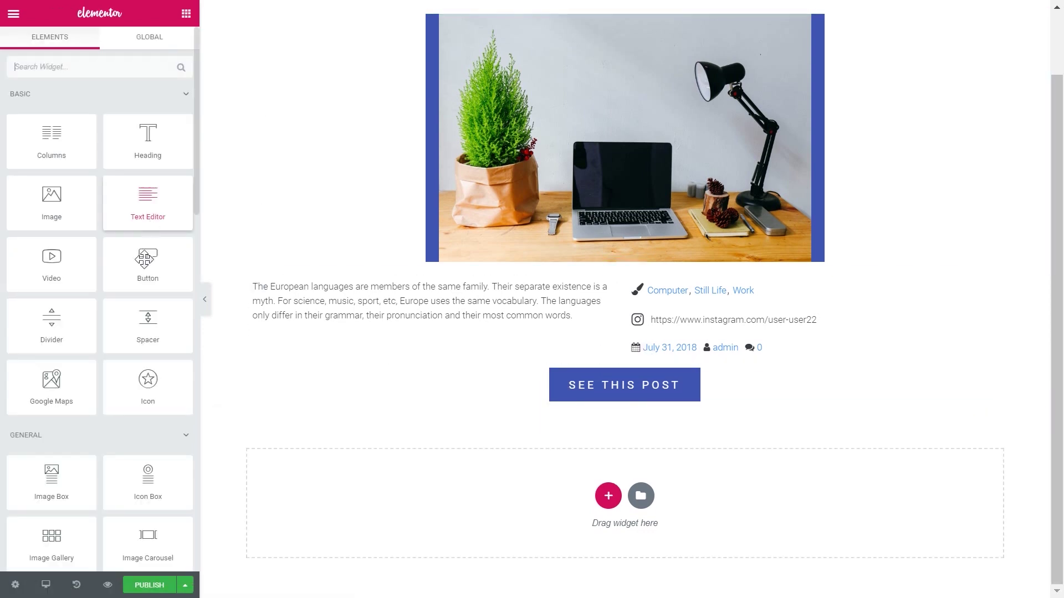
scroll(143, 266, down, 15)
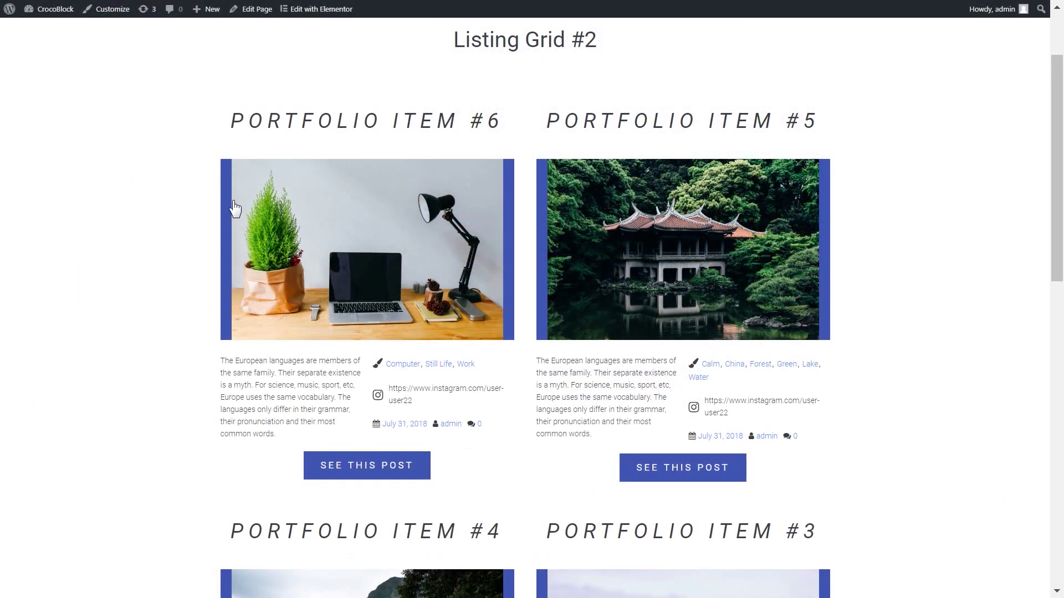
Step: Scroll the Listing Grid #2 page through portfolio items #6 to #1 to check their buttons
scroll(610, 267, down, 7)
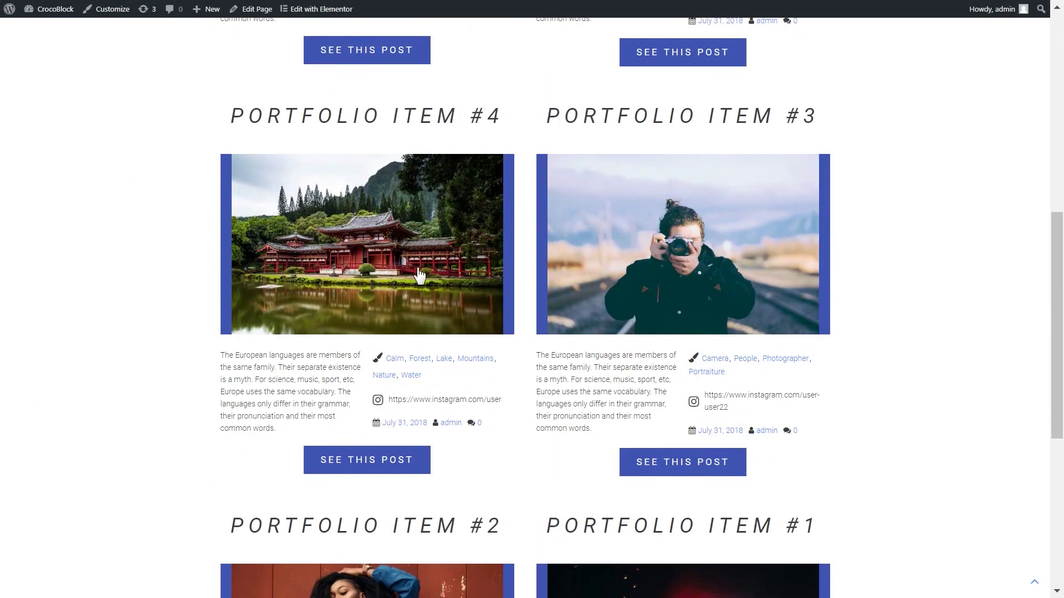
scroll(387, 272, up, 10)
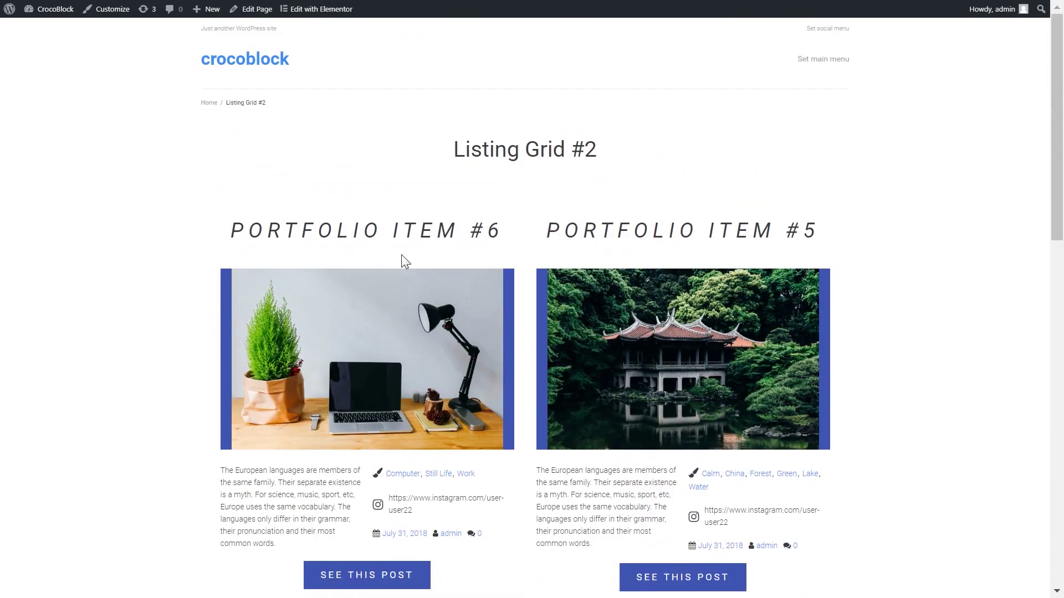
scroll(554, 260, down, 3)
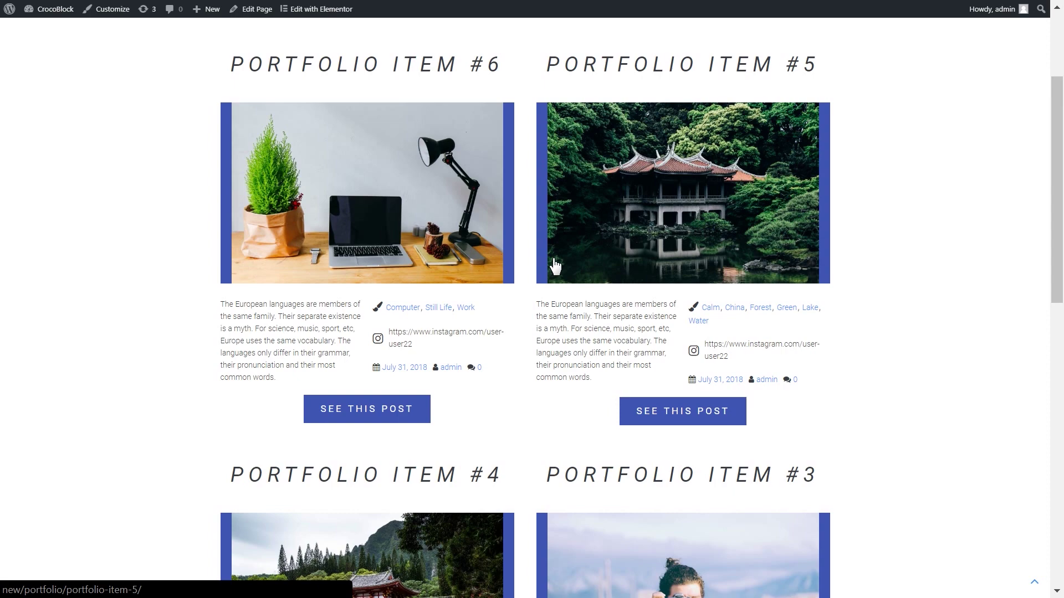
middle_click(916, 166)
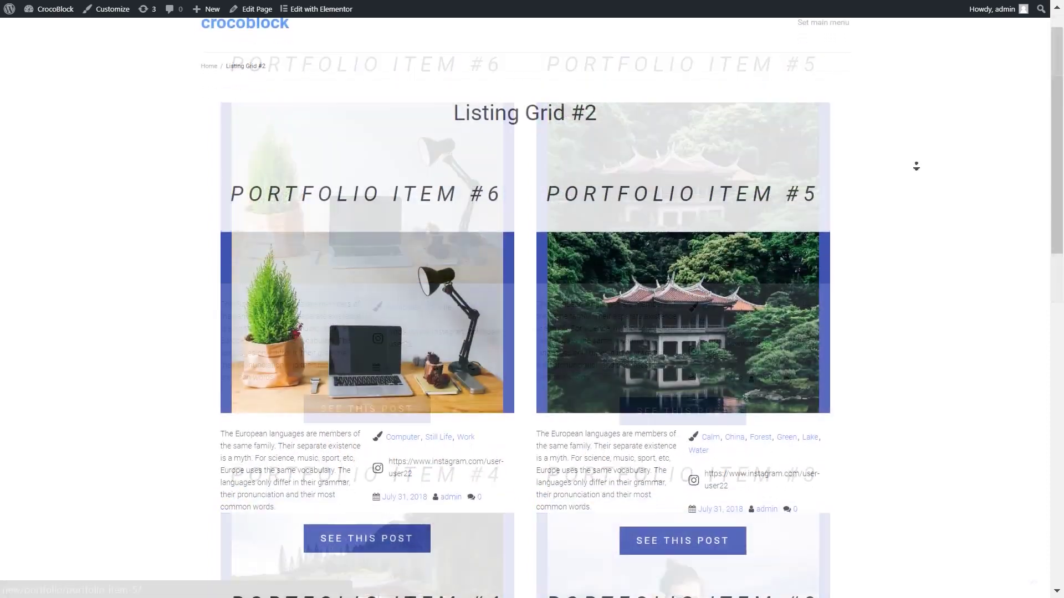